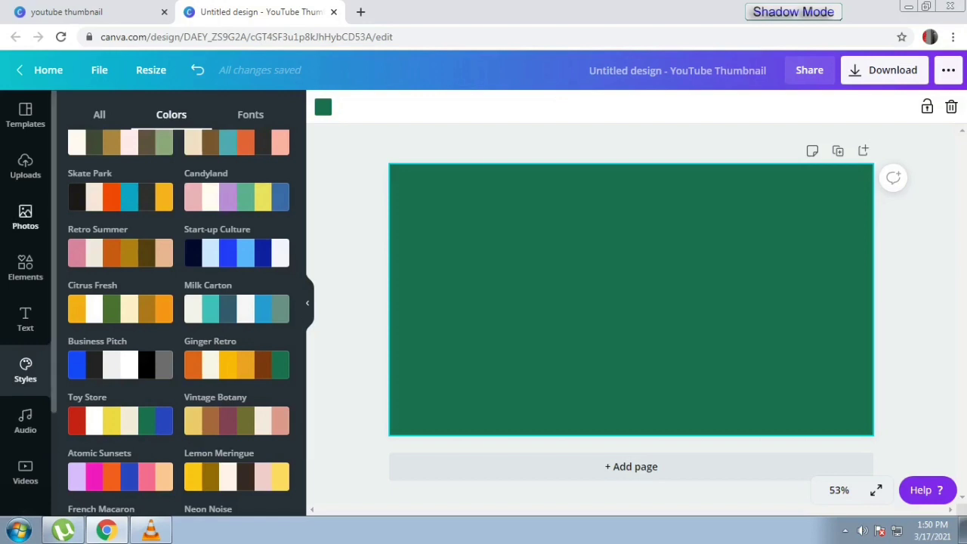
Step: Add a square shape and stretch it into a full-width rectangle covering the lower part of the green page as a floor
{"action": "left_click", "coordinate": [25, 268]}
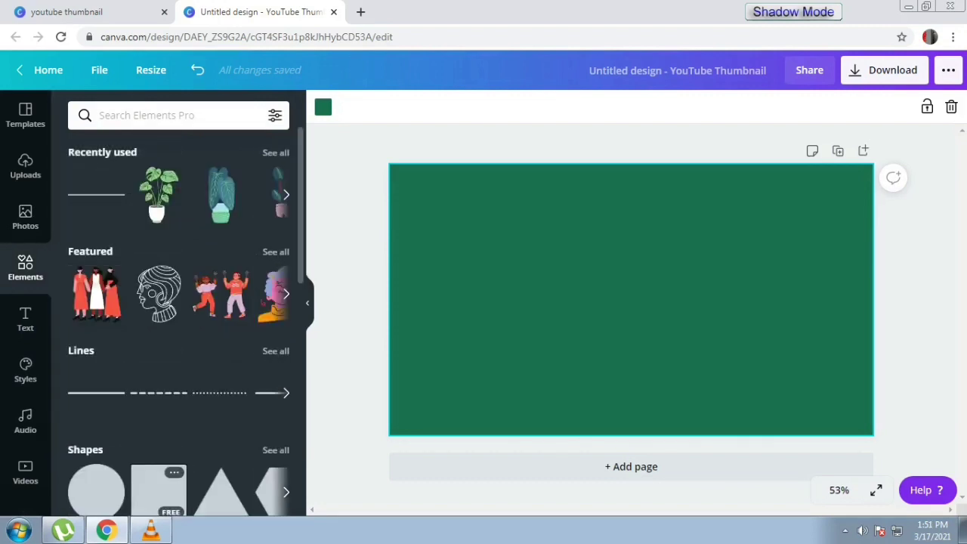
{"action": "left_click", "coordinate": [159, 490]}
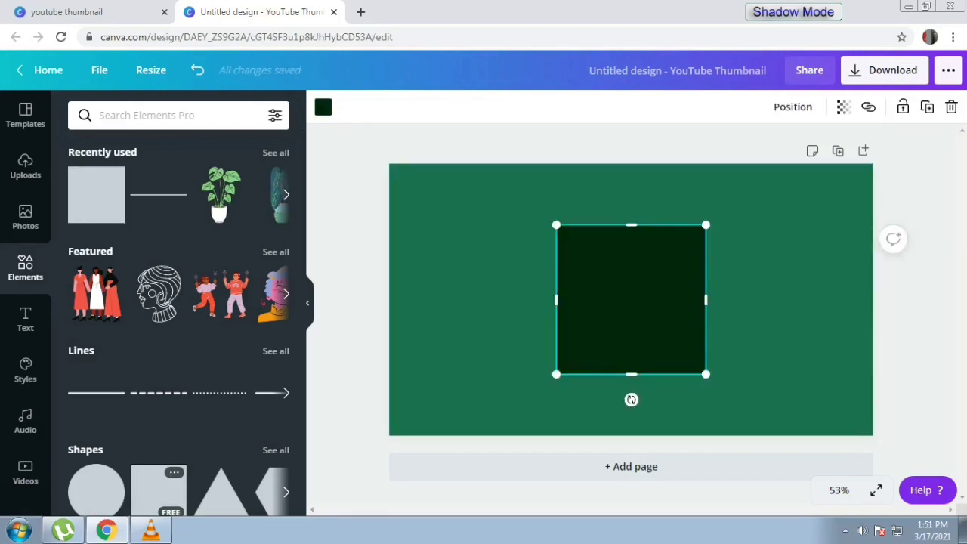
{"action": "left_click_drag", "start_coordinate": [631, 224], "coordinate": [630, 284]}
{"action": "left_click_drag", "start_coordinate": [631, 327], "coordinate": [464, 343]}
{"action": "left_click_drag", "start_coordinate": [538, 345], "coordinate": [861, 370]}
{"action": "left_click_drag", "start_coordinate": [632, 415], "coordinate": [632, 441]}
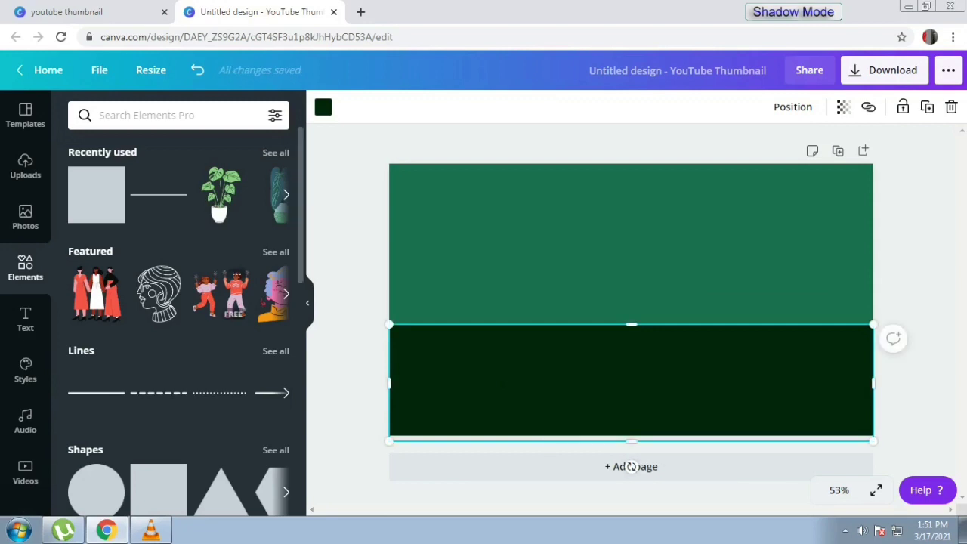
Step: Recolor the floor rectangle to the lighter green #65A48C
{"action": "left_click", "coordinate": [324, 107]}
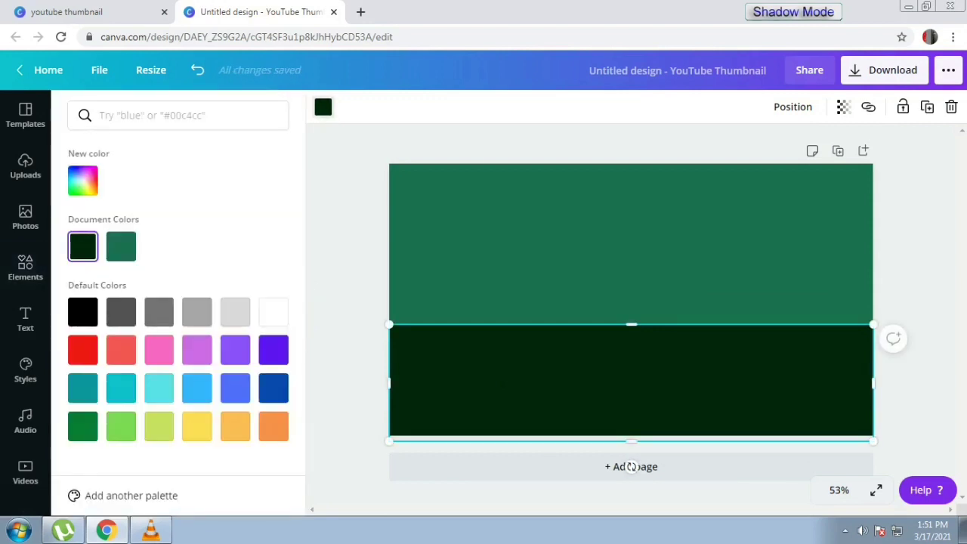
{"action": "left_click", "coordinate": [121, 247]}
{"action": "left_click", "coordinate": [83, 181]}
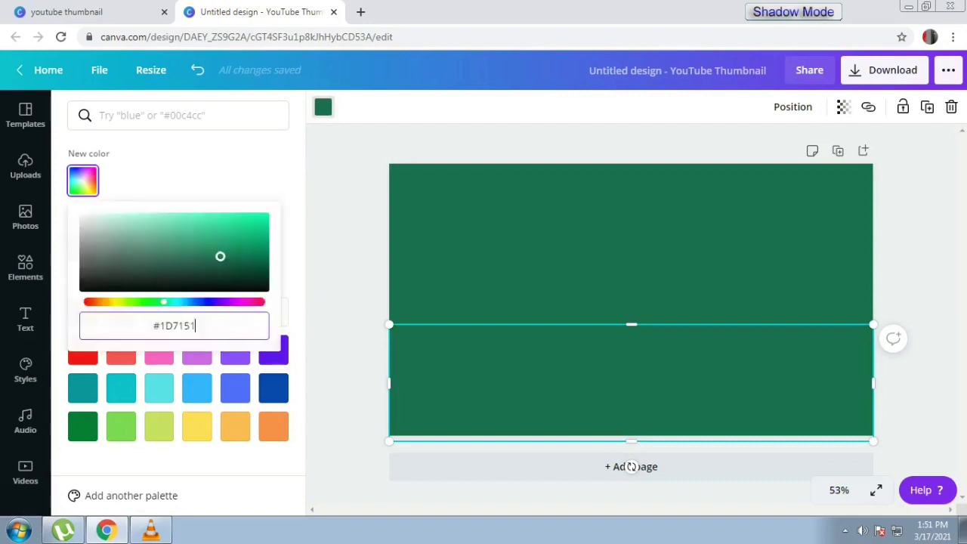
{"action": "left_click", "coordinate": [84, 181]}
{"action": "left_click", "coordinate": [83, 180]}
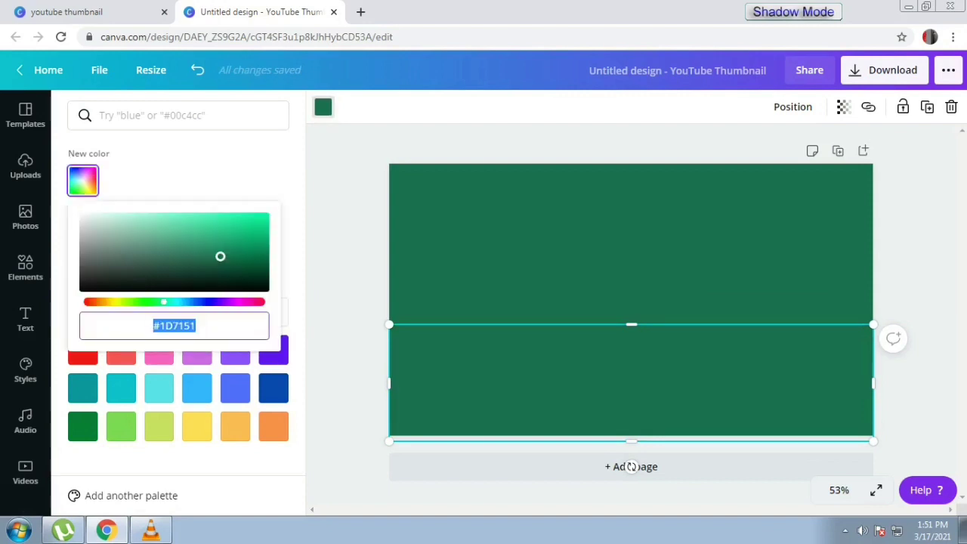
{"action": "left_click", "coordinate": [164, 249]}
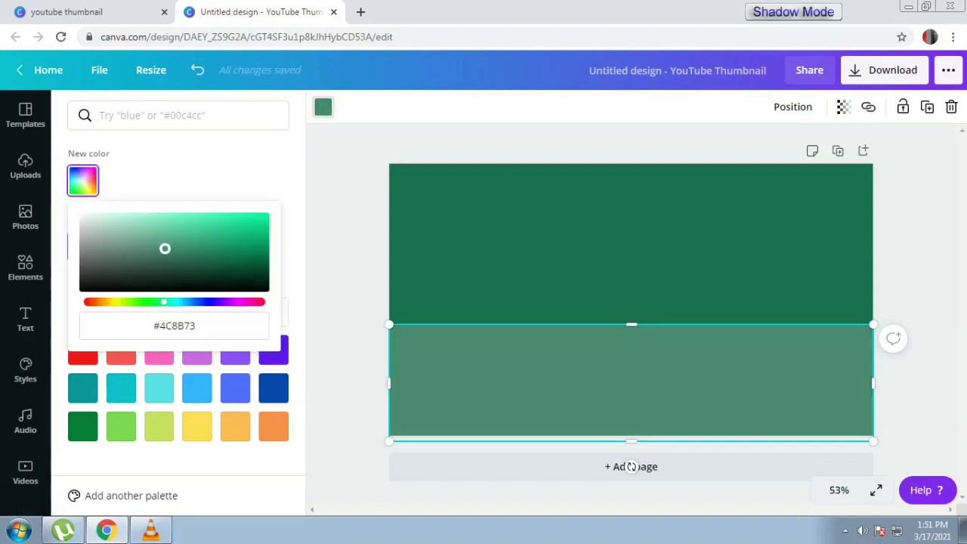
{"action": "left_click_drag", "start_coordinate": [165, 248], "coordinate": [152, 240]}
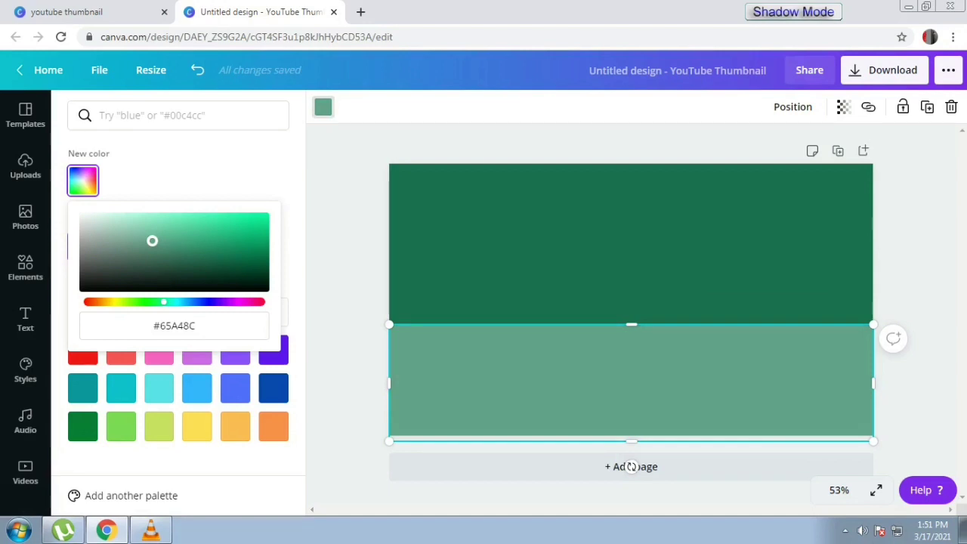
{"action": "key", "text": "Escape"}
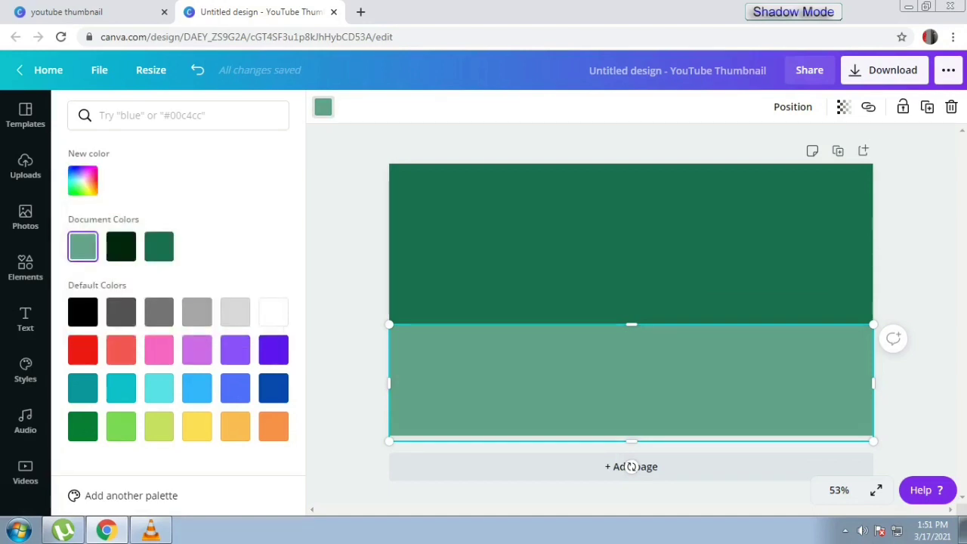
Step: Add the window with blinds from the recently used elements, enlarge it slightly and place it on the upper wall, right of centre
{"action": "left_click", "coordinate": [25, 267]}
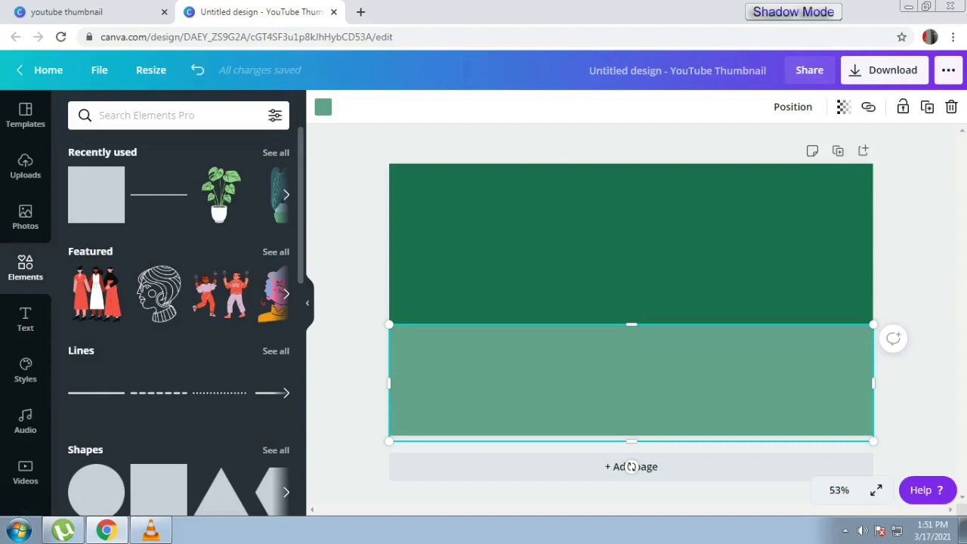
{"action": "left_click", "coordinate": [276, 152]}
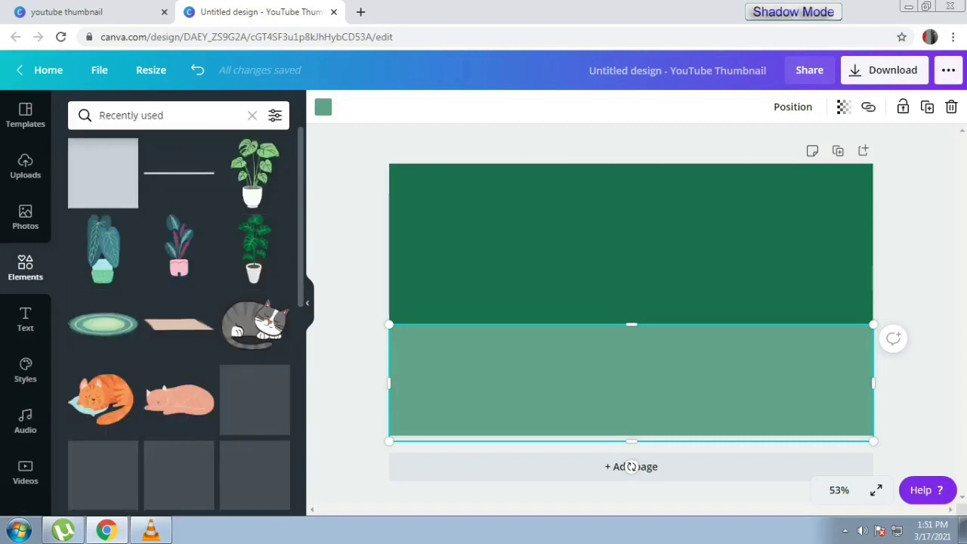
{"action": "scroll", "coordinate": [179, 317], "scroll_direction": "down", "scroll_amount": 5}
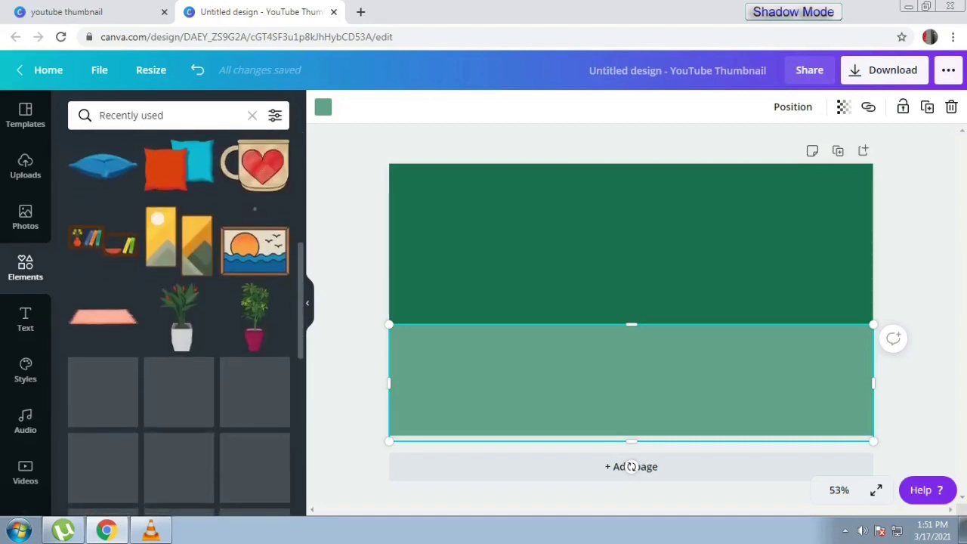
{"action": "scroll", "coordinate": [179, 317], "scroll_direction": "down", "scroll_amount": 1}
{"action": "scroll", "coordinate": [179, 318], "scroll_direction": "down", "scroll_amount": 1}
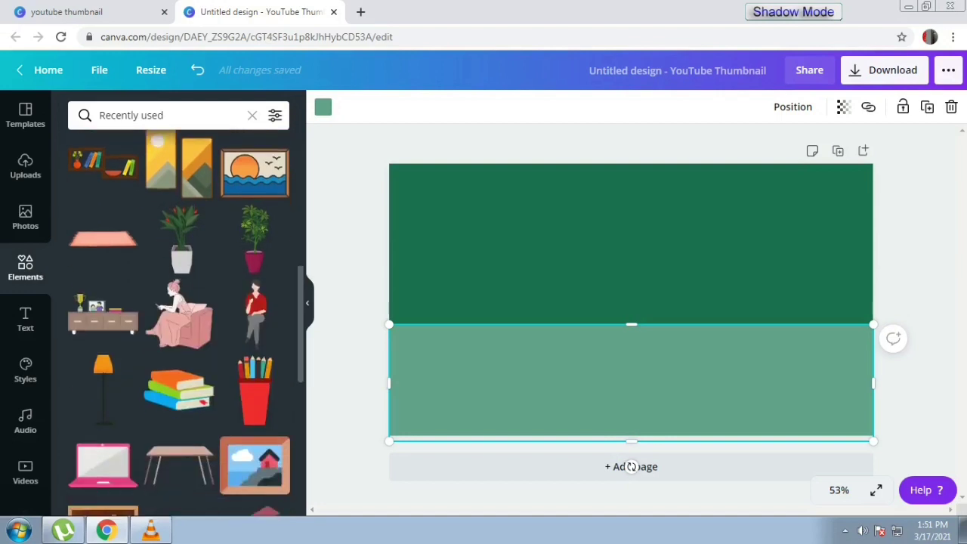
{"action": "scroll", "coordinate": [179, 317], "scroll_direction": "down", "scroll_amount": 5}
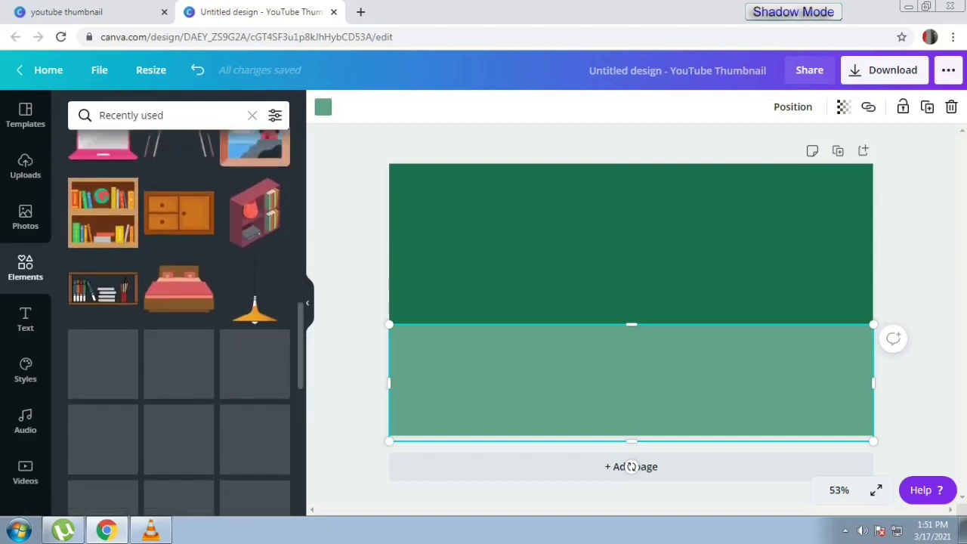
{"action": "scroll", "coordinate": [179, 317], "scroll_direction": "down", "scroll_amount": 1}
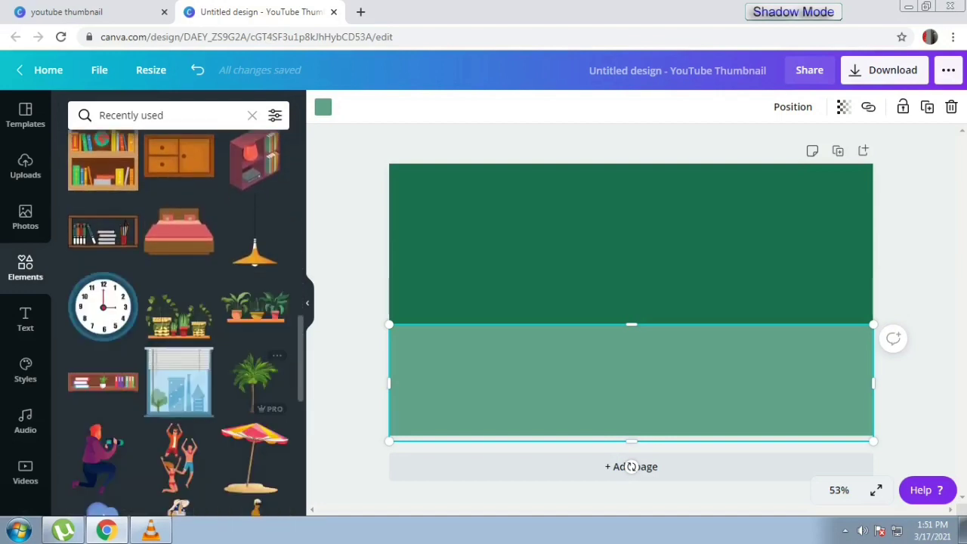
{"action": "left_click", "coordinate": [179, 382]}
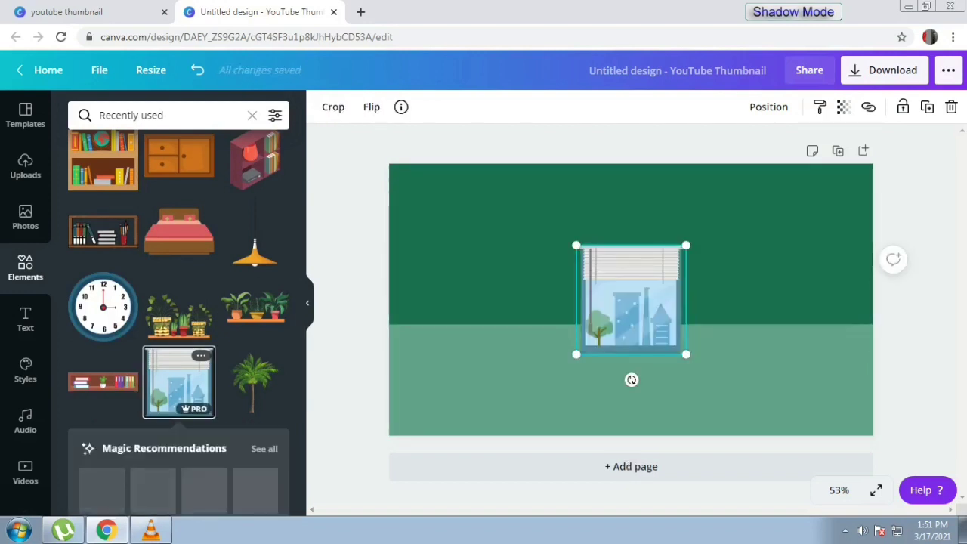
{"action": "left_click_drag", "start_coordinate": [631, 302], "coordinate": [704, 233]}
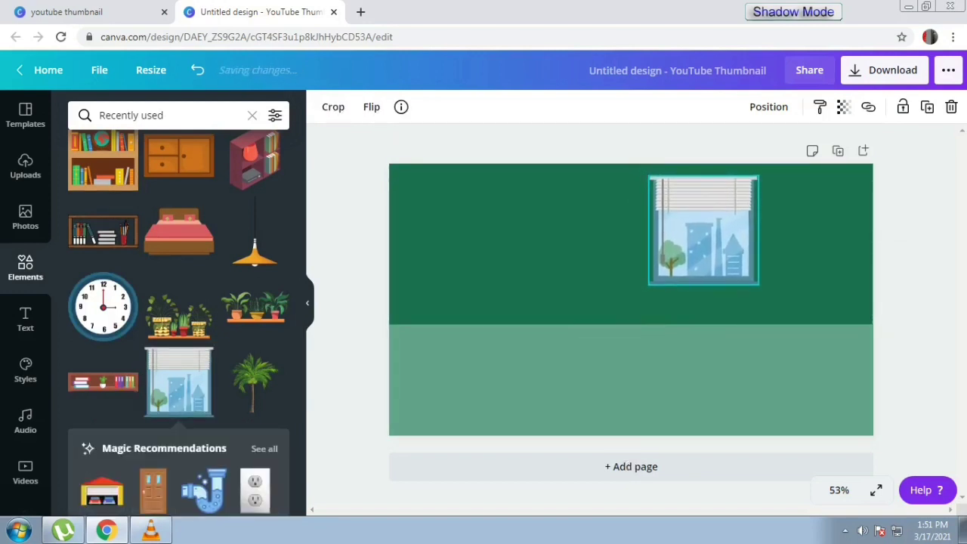
{"action": "left_click_drag", "start_coordinate": [648, 284], "coordinate": [638, 296]}
{"action": "left_click_drag", "start_coordinate": [698, 236], "coordinate": [701, 232]}
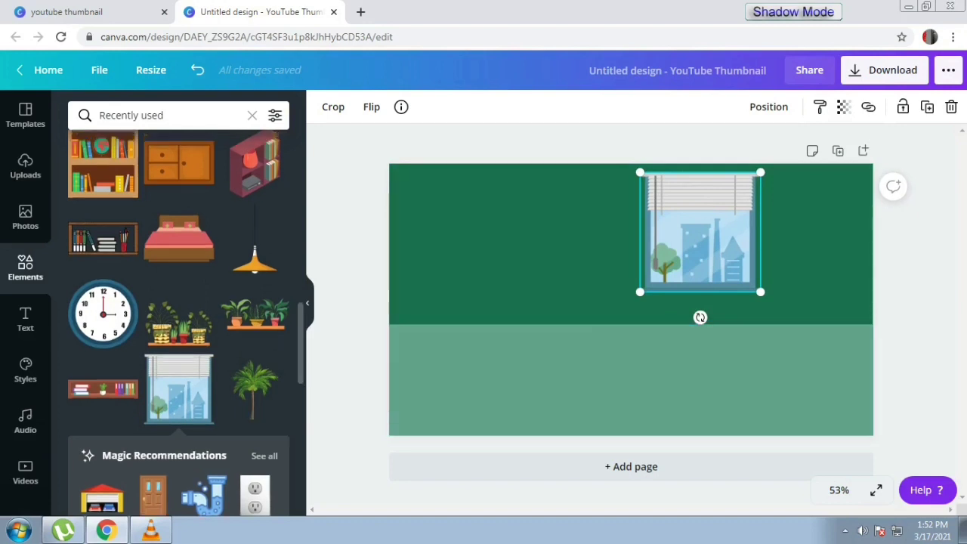
Step: Add a straight line along the wall-floor boundary and duplicate it so the two lines span the full page width
{"action": "scroll", "coordinate": [257, 264], "scroll_direction": "up", "scroll_amount": 4}
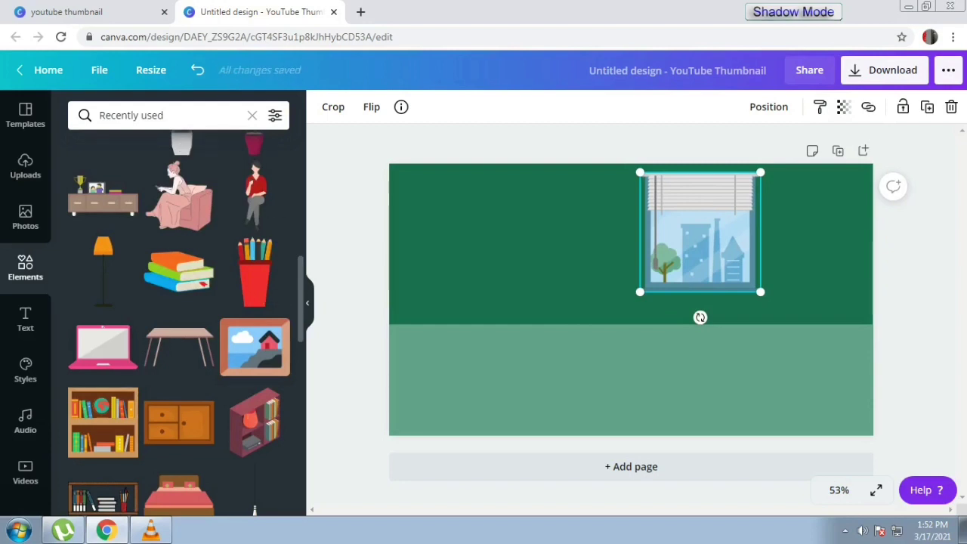
{"action": "scroll", "coordinate": [179, 317], "scroll_direction": "up", "scroll_amount": 10}
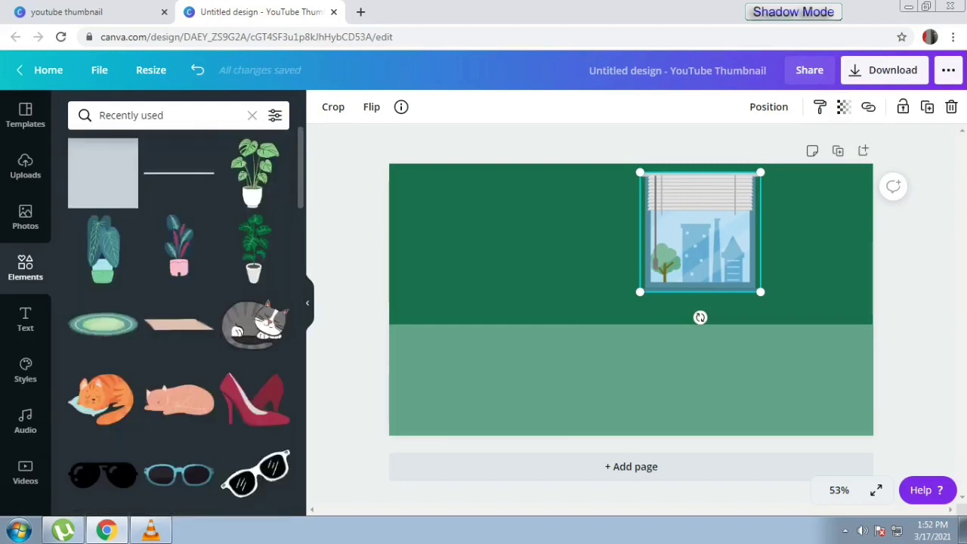
{"action": "left_click", "coordinate": [179, 173]}
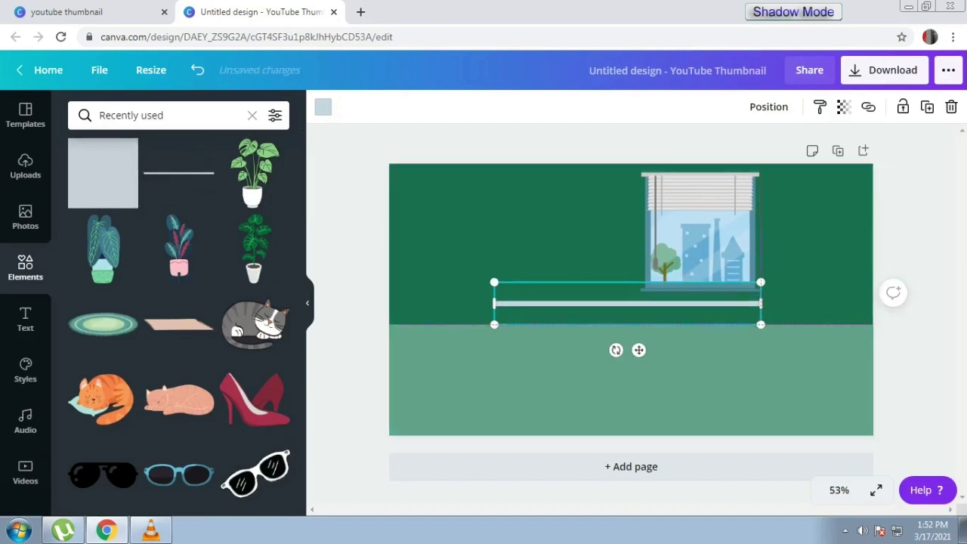
{"action": "left_click_drag", "start_coordinate": [631, 300], "coordinate": [523, 324]}
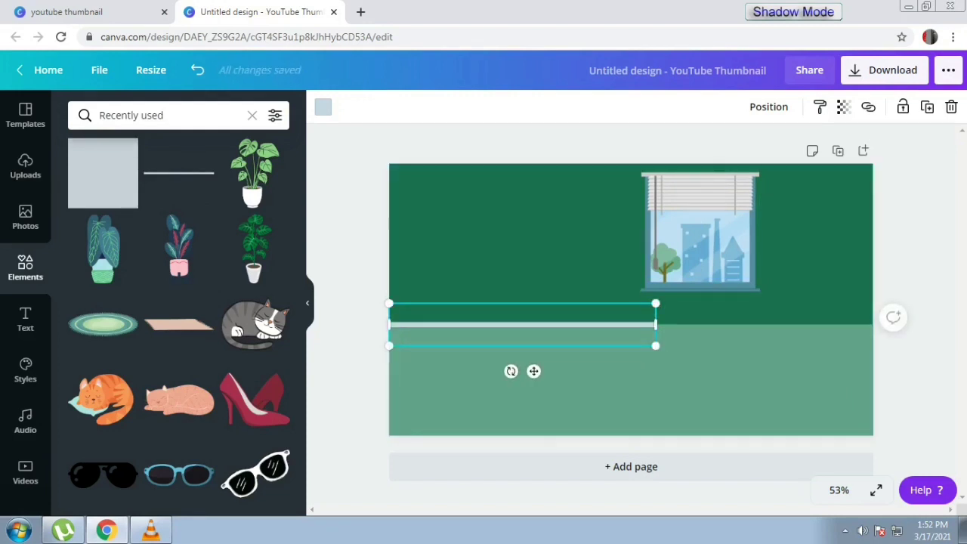
{"action": "left_click", "coordinate": [927, 106]}
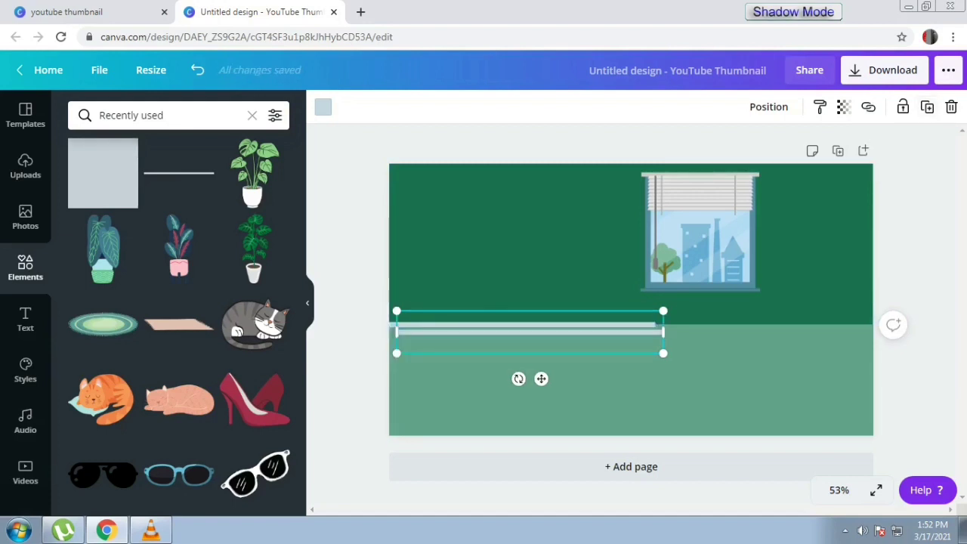
{"action": "left_click_drag", "start_coordinate": [530, 331], "coordinate": [754, 323]}
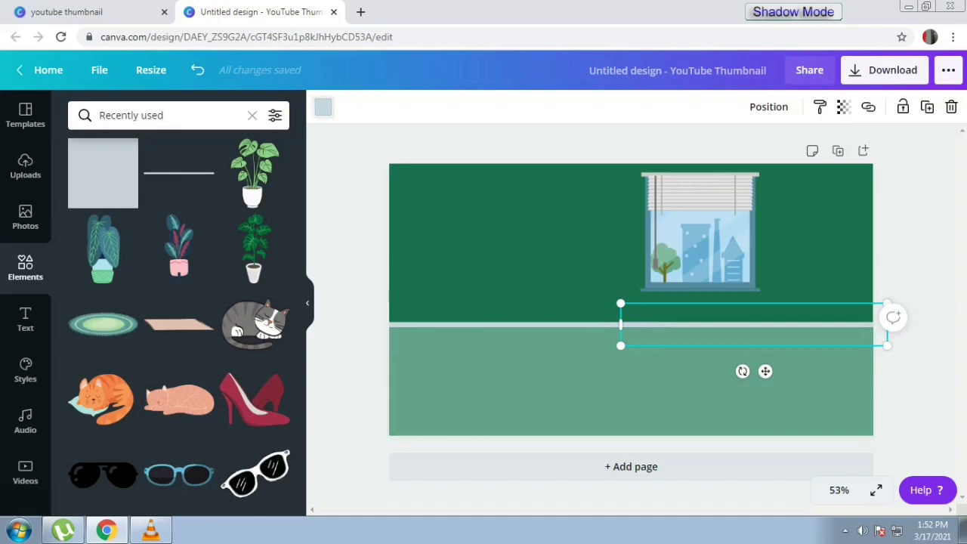
Step: Search the colors for "brown" and recolor both boundary lines with the grayish brown from the Fruits for Sharing palette
{"action": "left_click", "coordinate": [324, 107]}
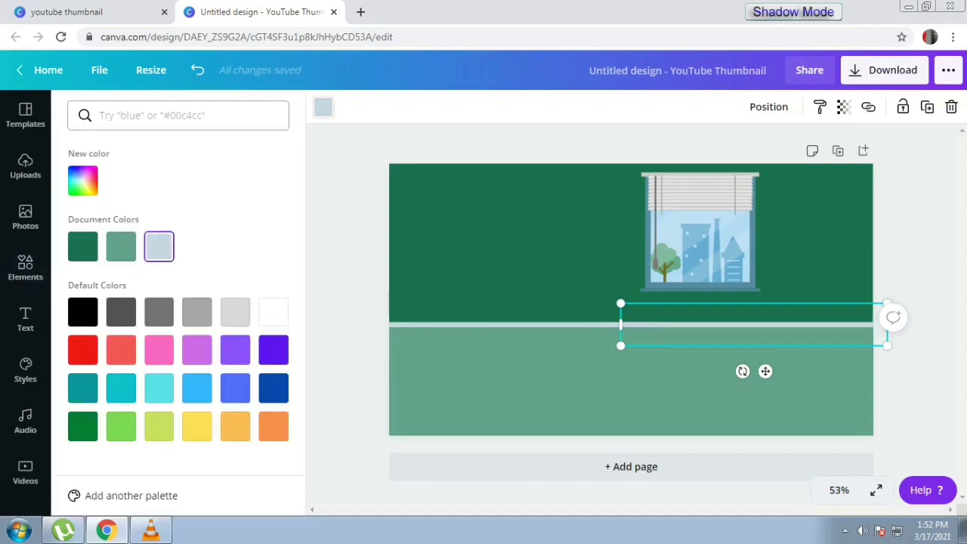
{"action": "type", "text": "br"}
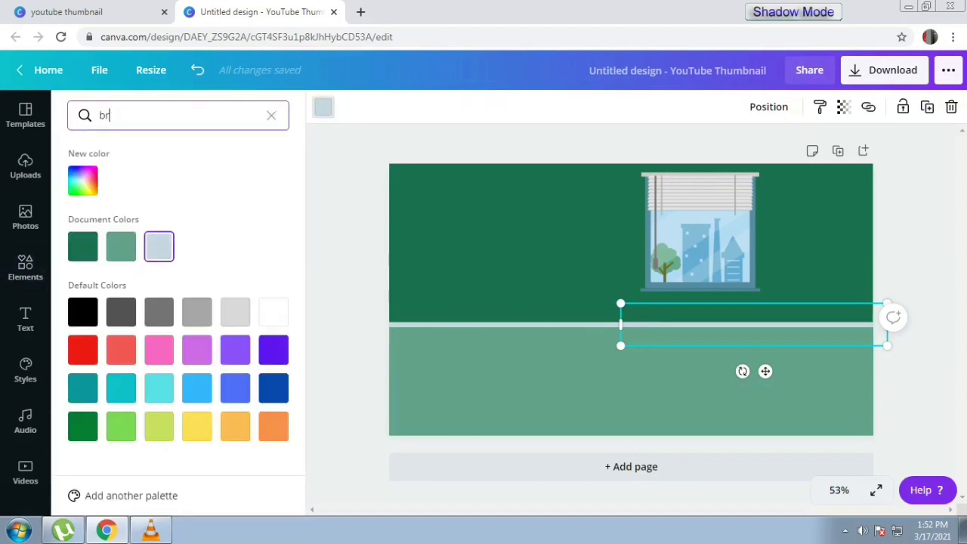
{"action": "type", "text": "own"}
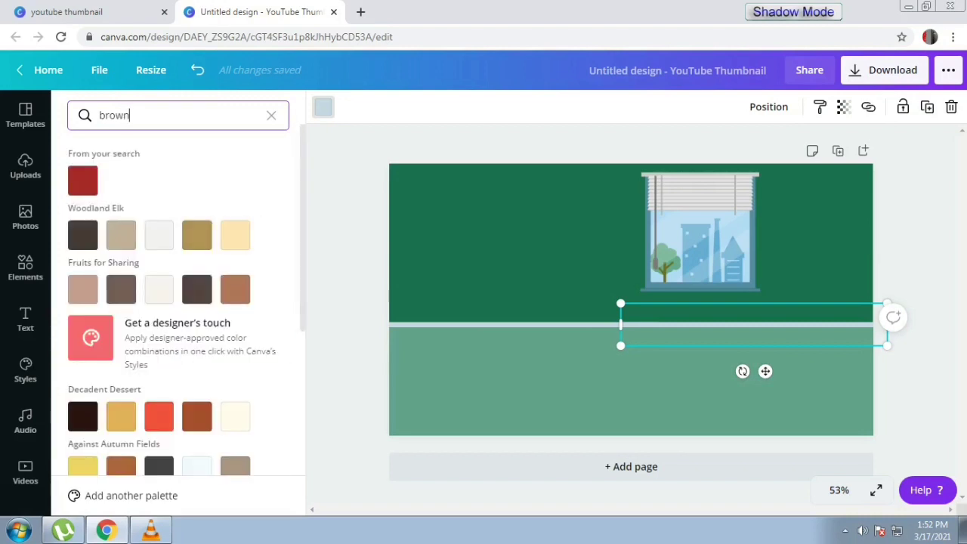
{"action": "left_click", "coordinate": [235, 289]}
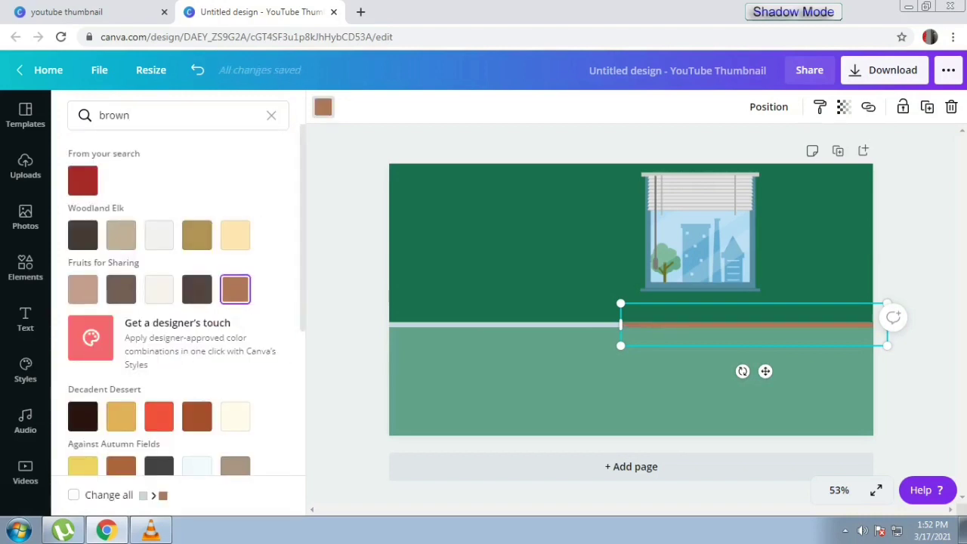
{"action": "left_click", "coordinate": [121, 289]}
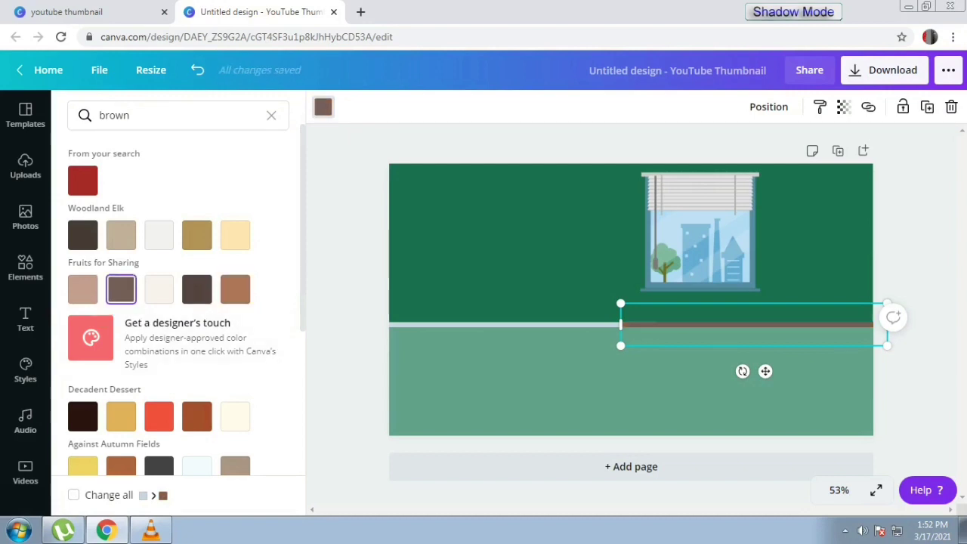
{"action": "left_click", "coordinate": [507, 325]}
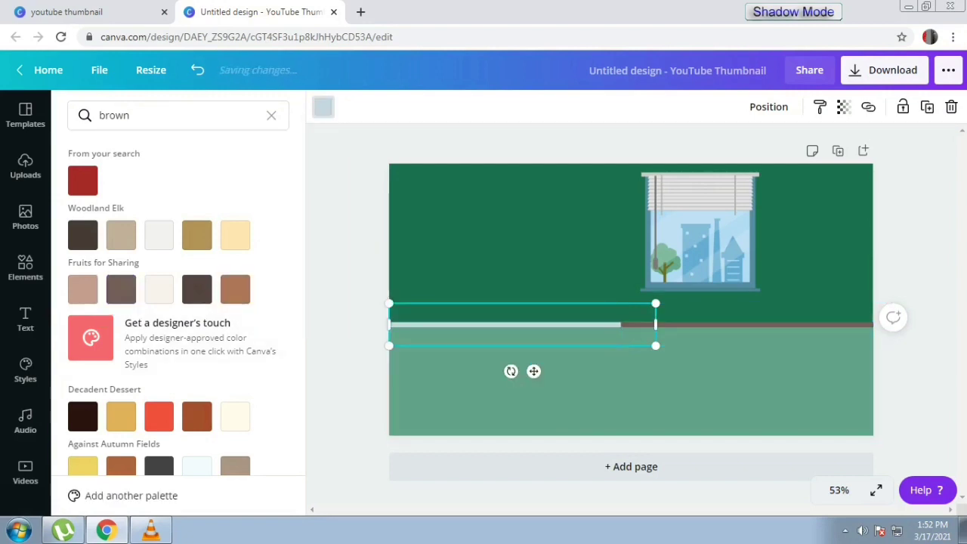
{"action": "left_click", "coordinate": [121, 290]}
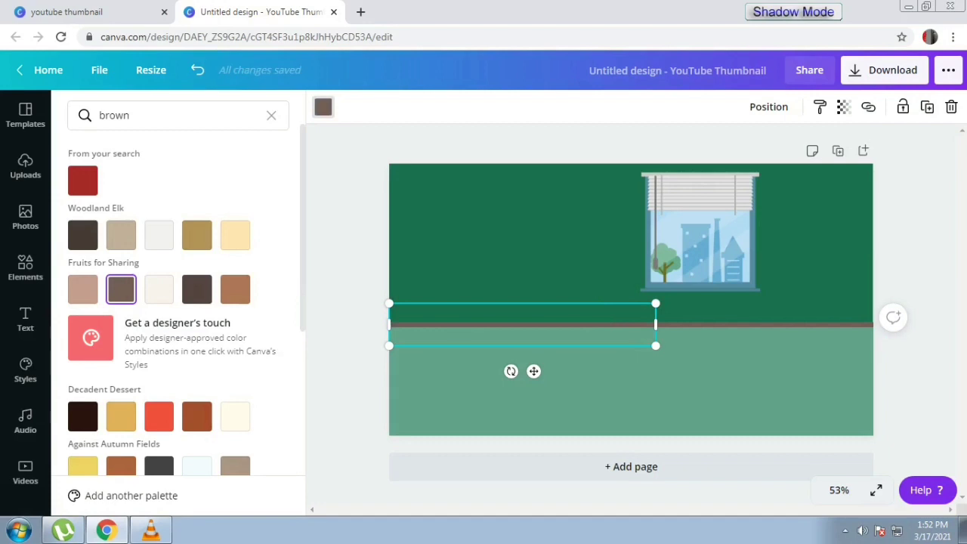
{"action": "left_click", "coordinate": [574, 385]}
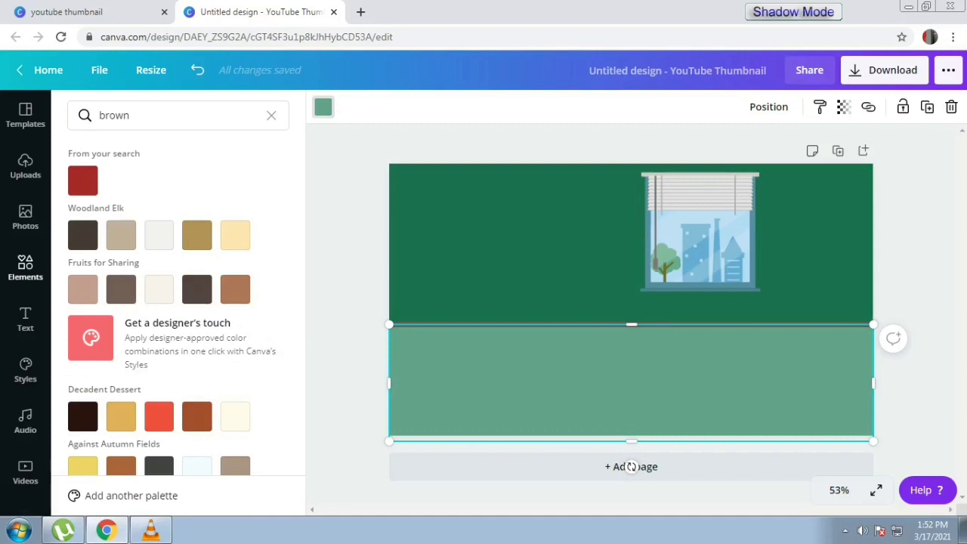
Step: Add the bed with the pink blanket from the recently used elements and place it on the floor, left of centre
{"action": "left_click", "coordinate": [25, 267]}
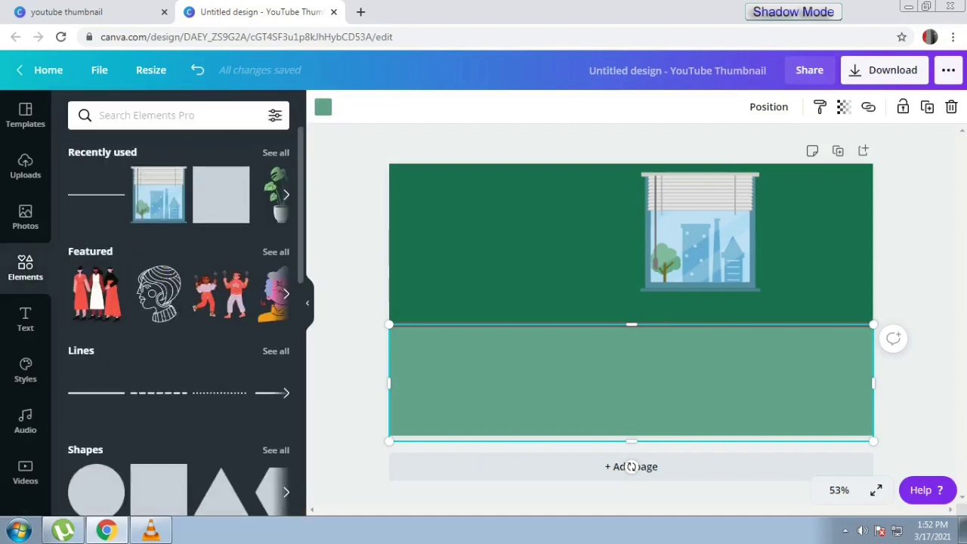
{"action": "left_click", "coordinate": [276, 151]}
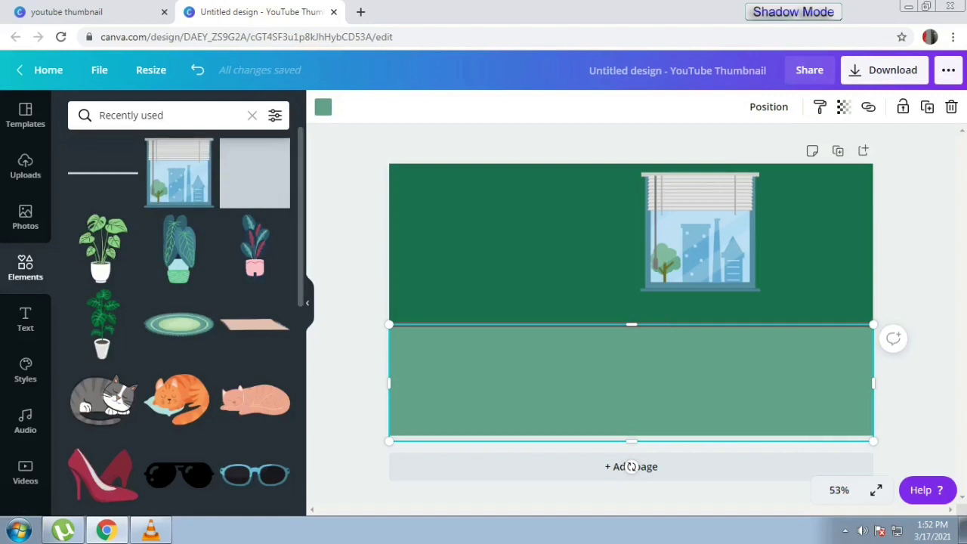
{"action": "scroll", "coordinate": [178, 317], "scroll_direction": "down", "scroll_amount": 10}
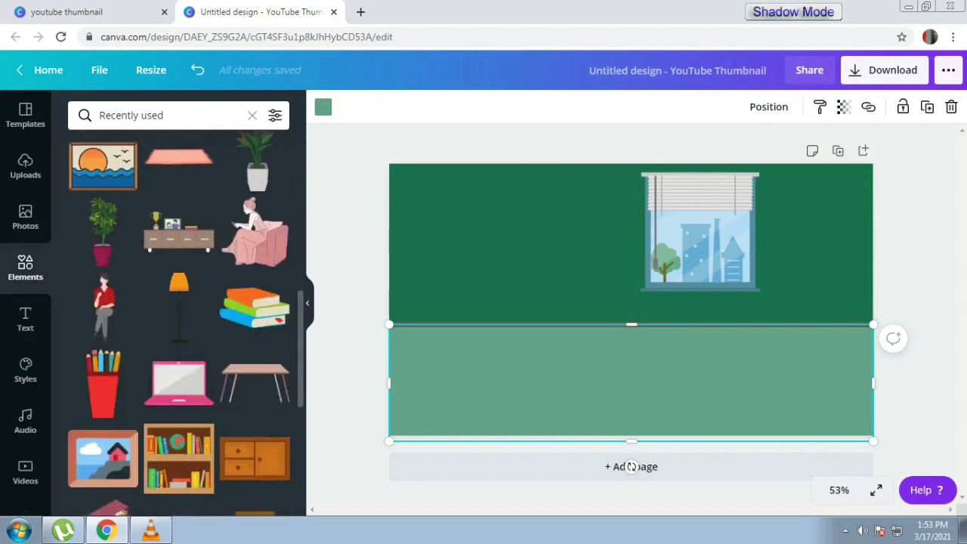
{"action": "scroll", "coordinate": [179, 318], "scroll_direction": "down", "scroll_amount": 3}
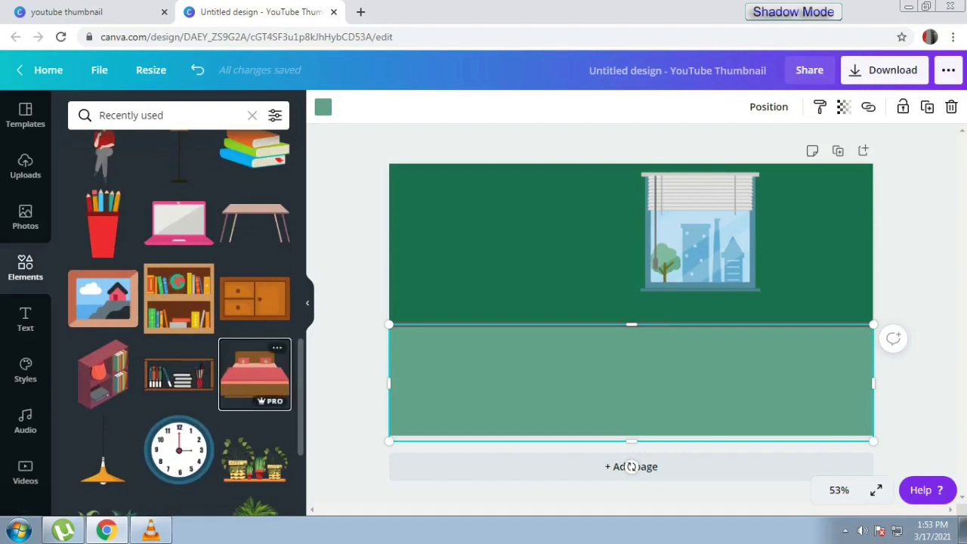
{"action": "left_click", "coordinate": [255, 374]}
{"action": "left_click_drag", "start_coordinate": [631, 299], "coordinate": [513, 373]}
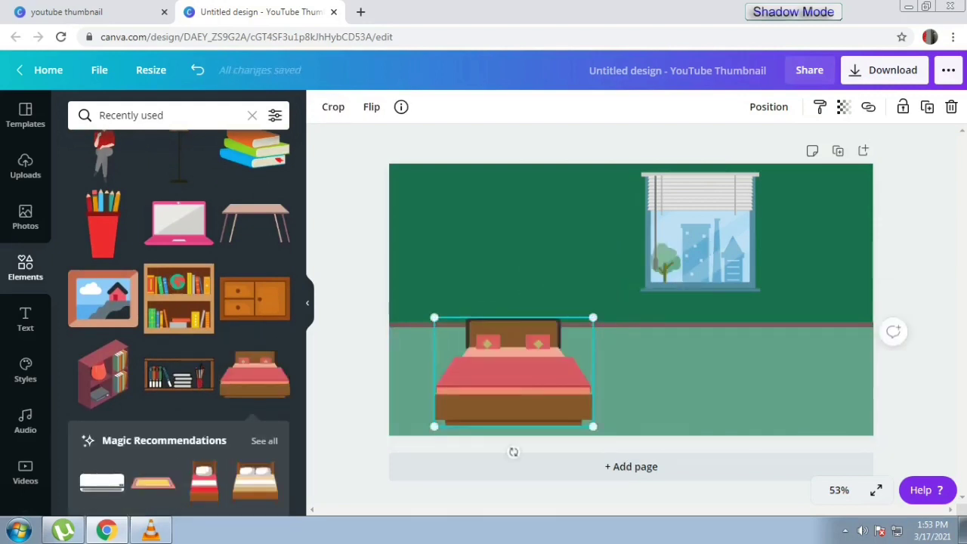
Step: Move the bed up so its headboard overlaps the wall above the baseboard, and enlarge it slightly
{"action": "left_click_drag", "start_coordinate": [433, 317], "coordinate": [440, 322]}
{"action": "left_click_drag", "start_coordinate": [516, 374], "coordinate": [510, 345]}
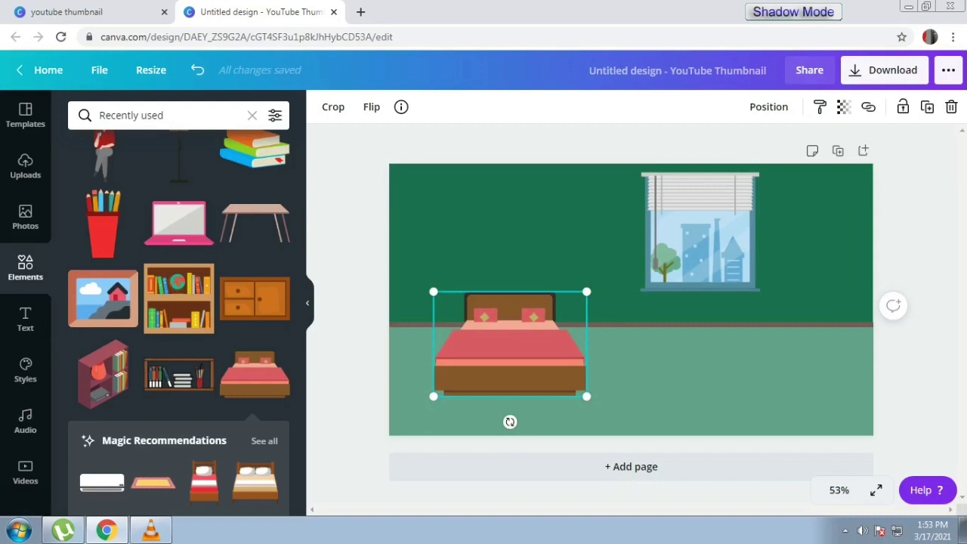
{"action": "left_click_drag", "start_coordinate": [433, 291], "coordinate": [416, 280]}
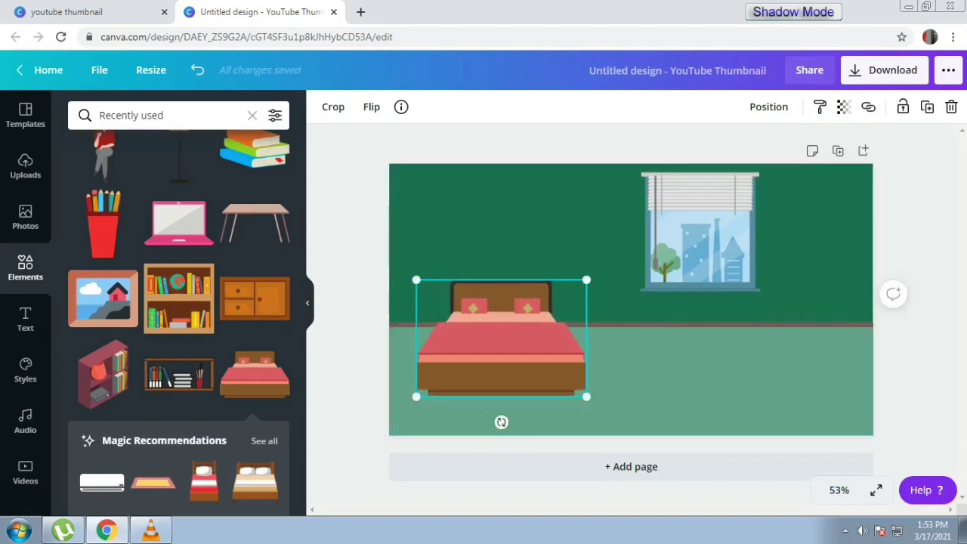
{"action": "left_click_drag", "start_coordinate": [587, 396], "coordinate": [596, 403]}
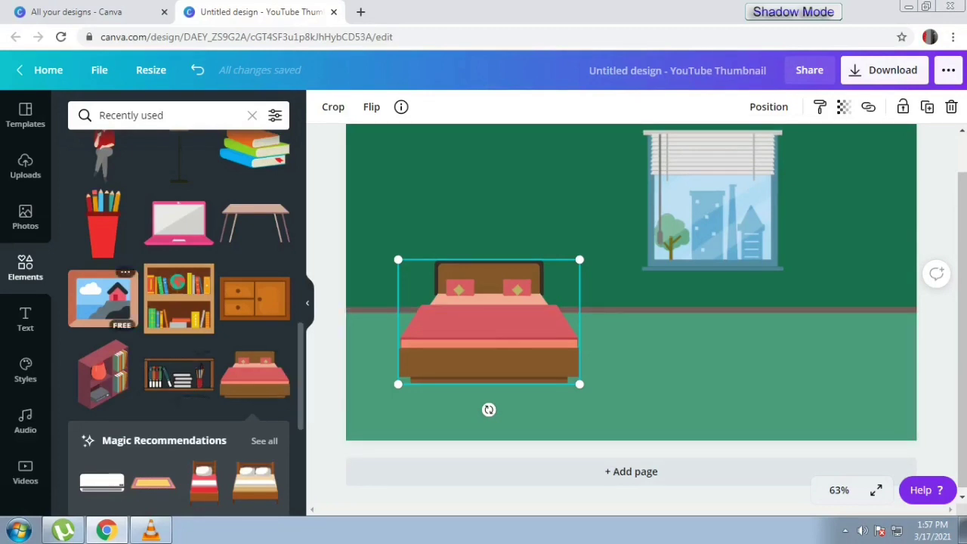
Step: Add the two-tier bookcase with the globe, shrink it to about headboard height and place it against the wall beside the bed's left side
{"action": "left_click", "coordinate": [179, 298]}
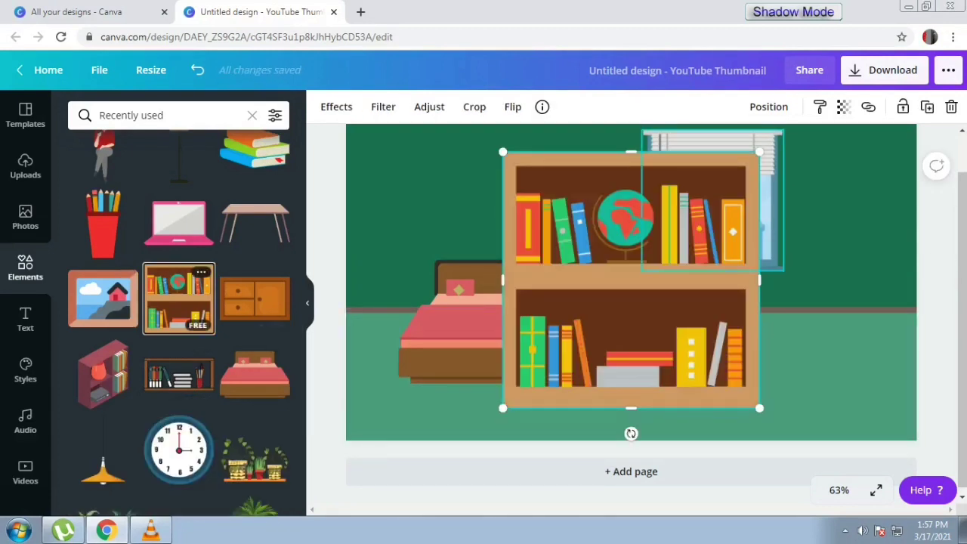
{"action": "left_click_drag", "start_coordinate": [759, 152], "coordinate": [614, 298]}
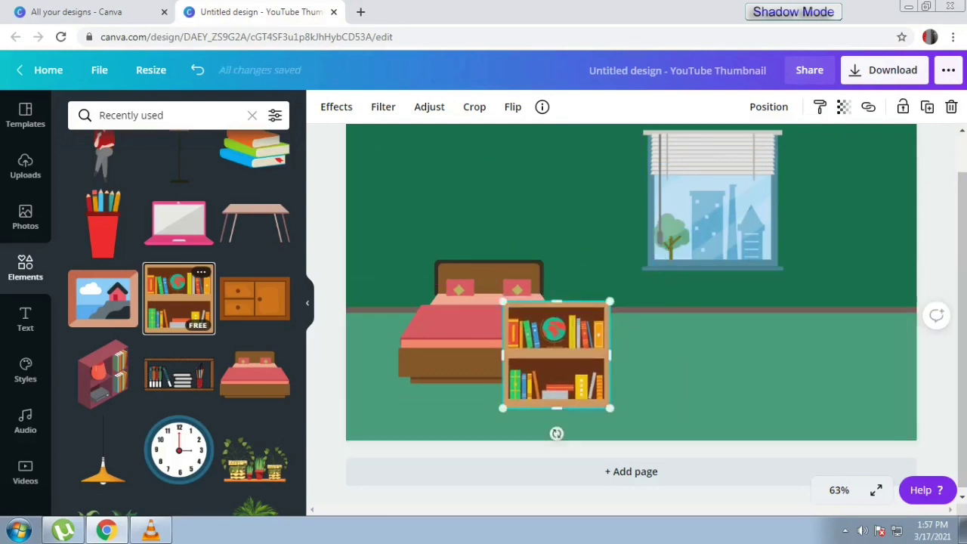
{"action": "left_click_drag", "start_coordinate": [559, 355], "coordinate": [415, 307]}
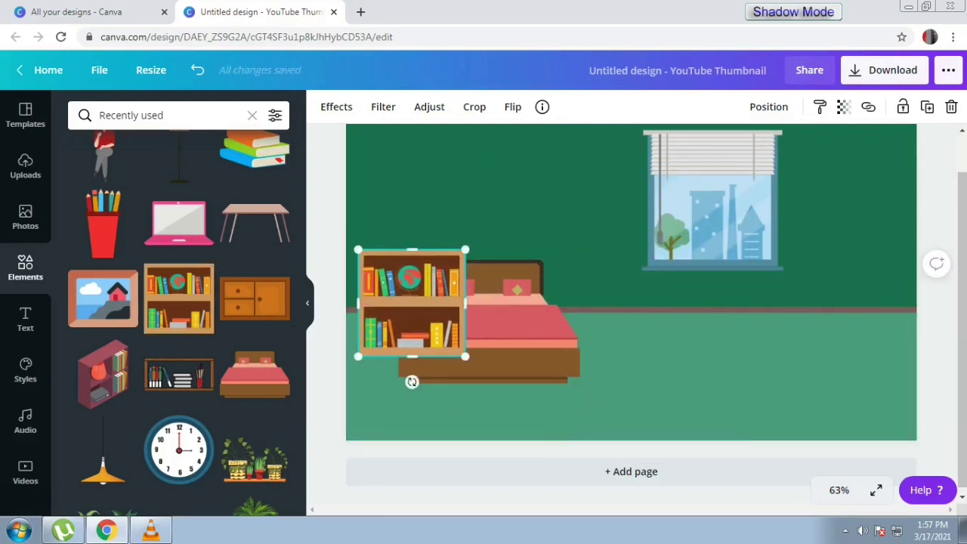
{"action": "left_click_drag", "start_coordinate": [465, 249], "coordinate": [426, 290]}
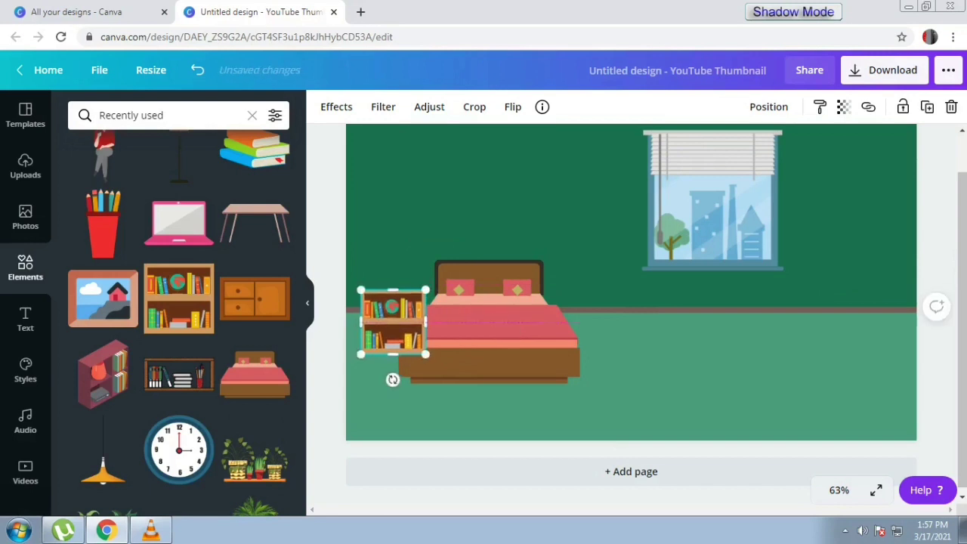
{"action": "left_click_drag", "start_coordinate": [393, 322], "coordinate": [399, 290]}
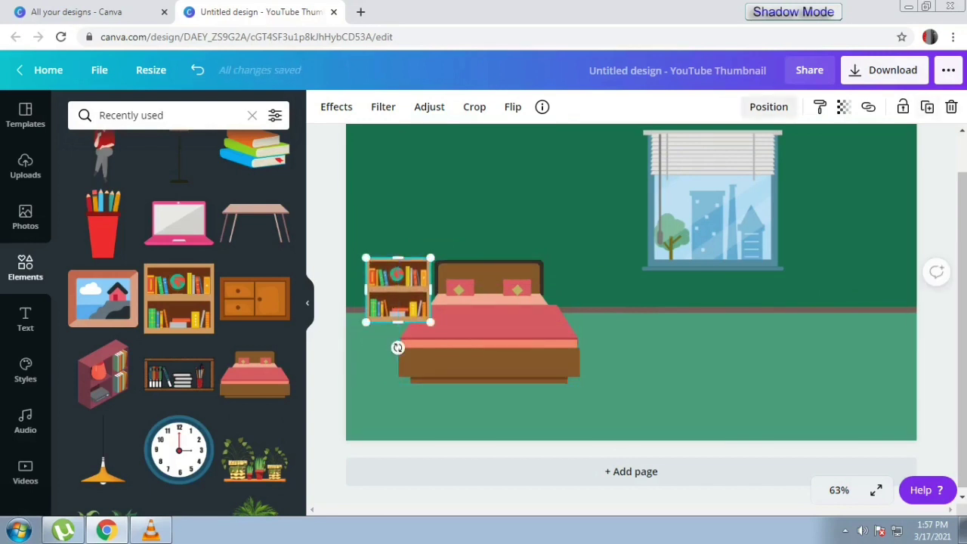
Step: Send the bookcase backward one level so it sits behind the bed
{"action": "left_click", "coordinate": [768, 107]}
{"action": "left_click", "coordinate": [707, 148]}
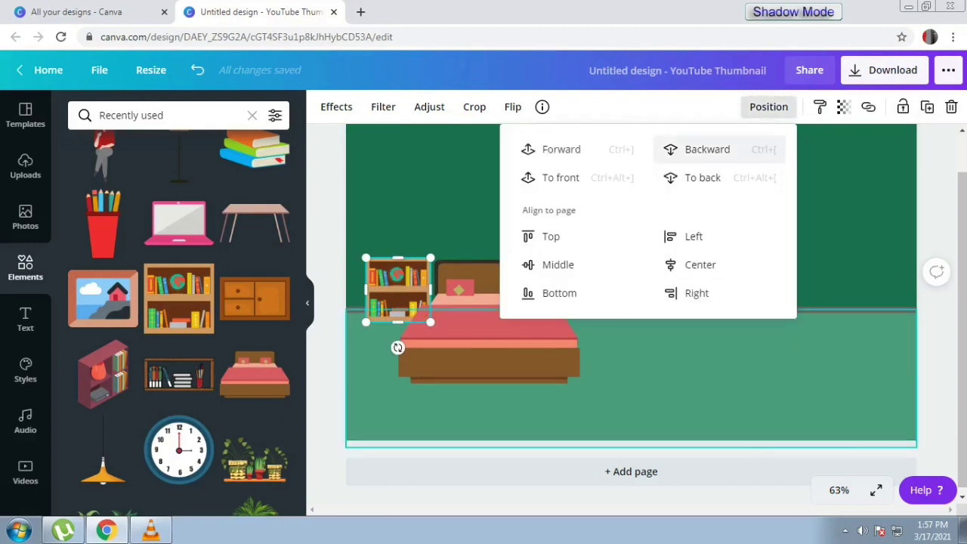
{"action": "left_click", "coordinate": [665, 370]}
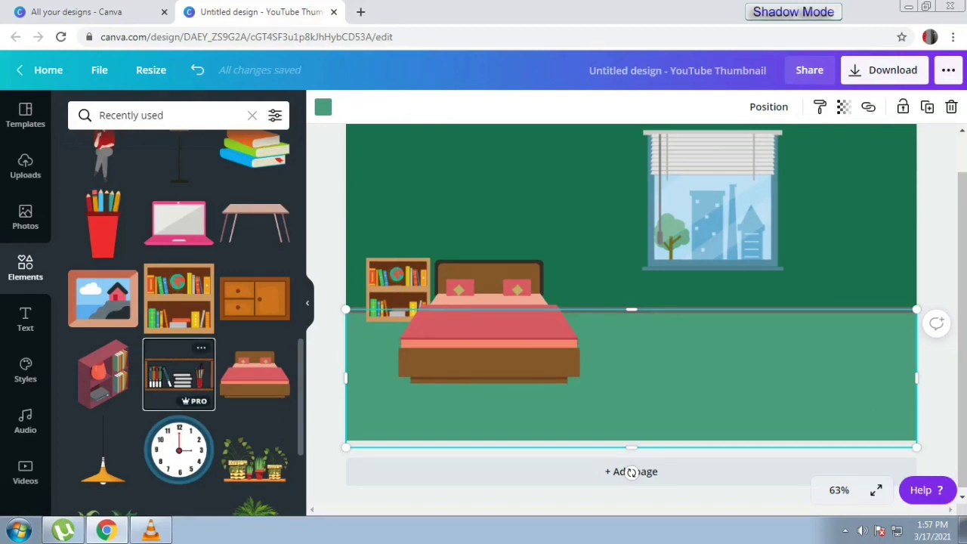
Step: Add the open wooden shelf with books and pencils, shrink it and place it on the wall between the bed and the window
{"action": "left_click", "coordinate": [179, 375]}
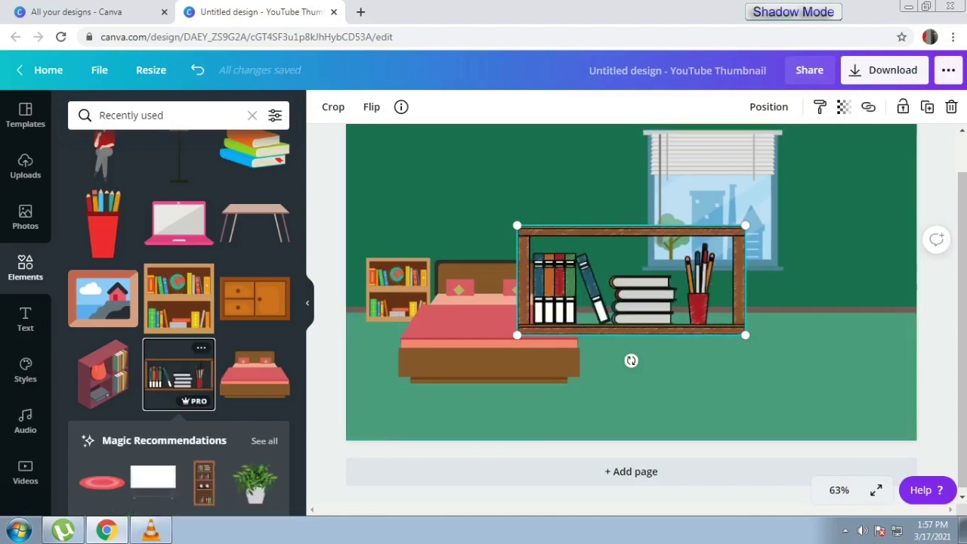
{"action": "left_click_drag", "start_coordinate": [745, 225], "coordinate": [588, 216]}
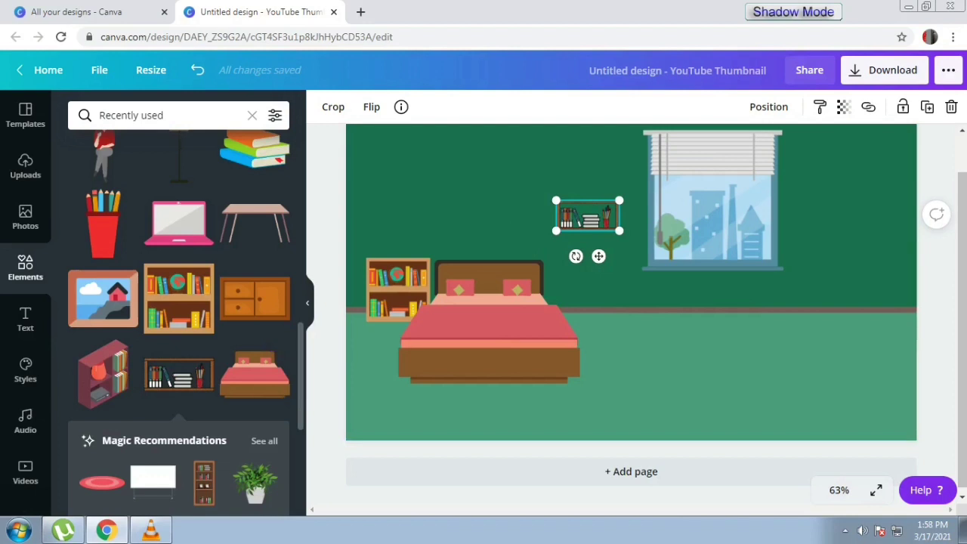
Step: Add the round blue wall clock in a small size above the book shelf and delete the oversized extra clock
{"action": "scroll", "coordinate": [178, 317], "scroll_direction": "up", "scroll_amount": 1}
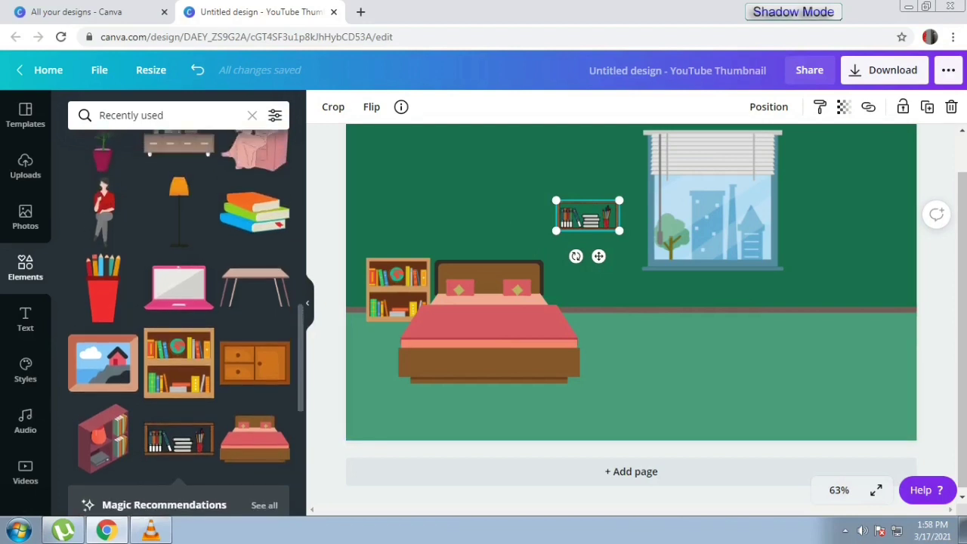
{"action": "scroll", "coordinate": [179, 317], "scroll_direction": "up", "scroll_amount": 3}
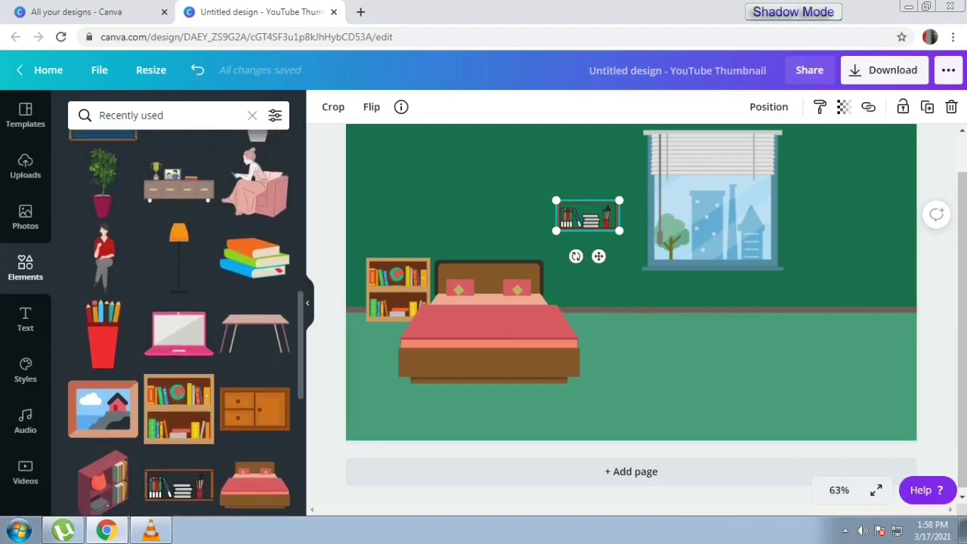
{"action": "scroll", "coordinate": [178, 325], "scroll_direction": "up", "scroll_amount": 1}
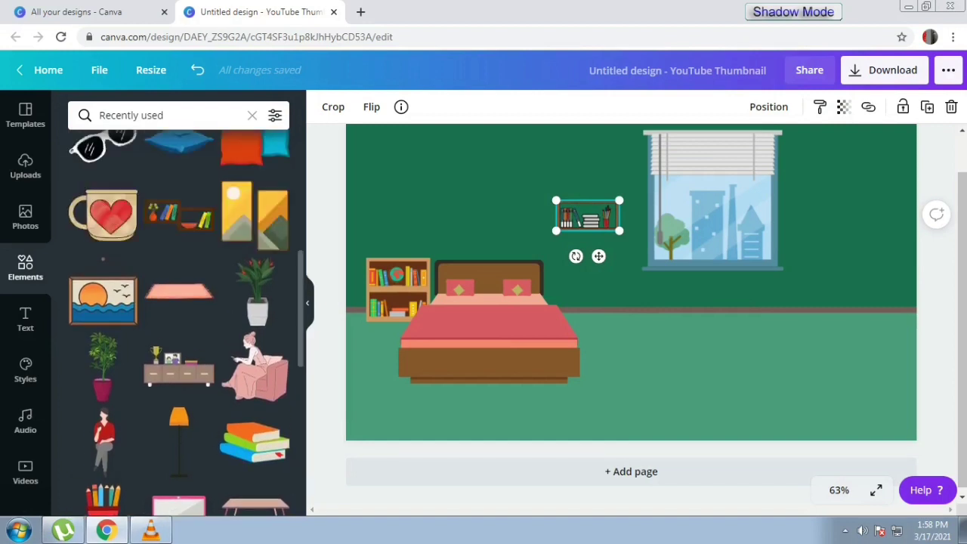
{"action": "scroll", "coordinate": [178, 317], "scroll_direction": "down", "scroll_amount": 10}
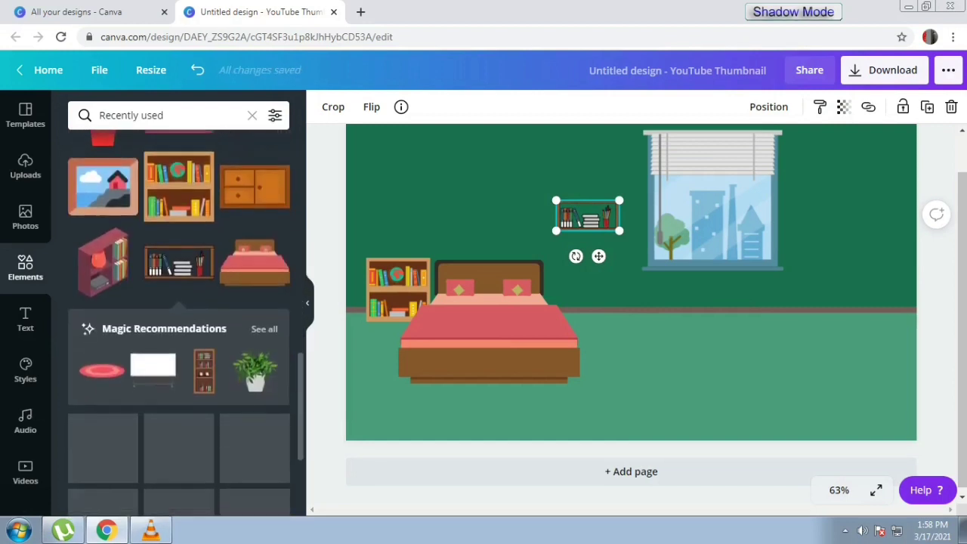
{"action": "scroll", "coordinate": [178, 318], "scroll_direction": "down", "scroll_amount": 2}
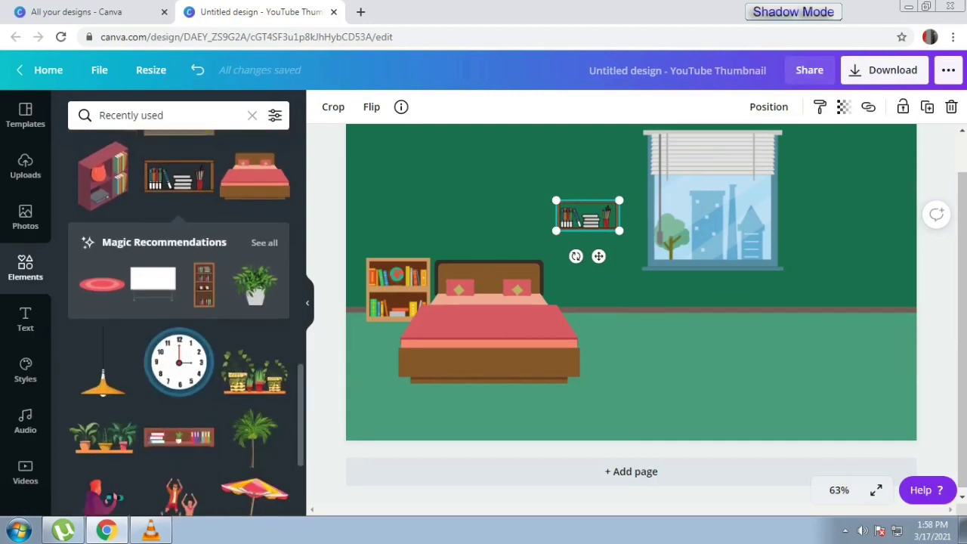
{"action": "left_click", "coordinate": [179, 355]}
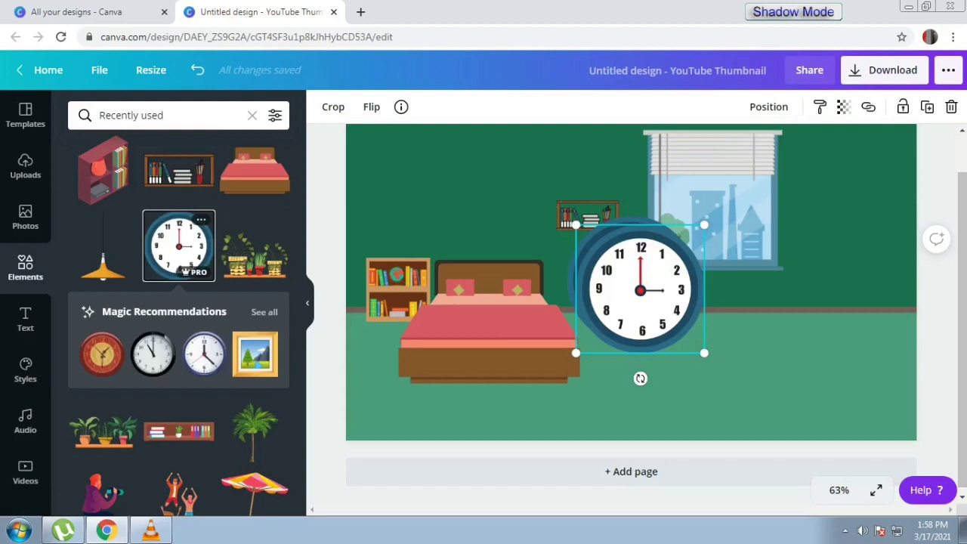
{"action": "left_click_drag", "start_coordinate": [704, 225], "coordinate": [588, 164]}
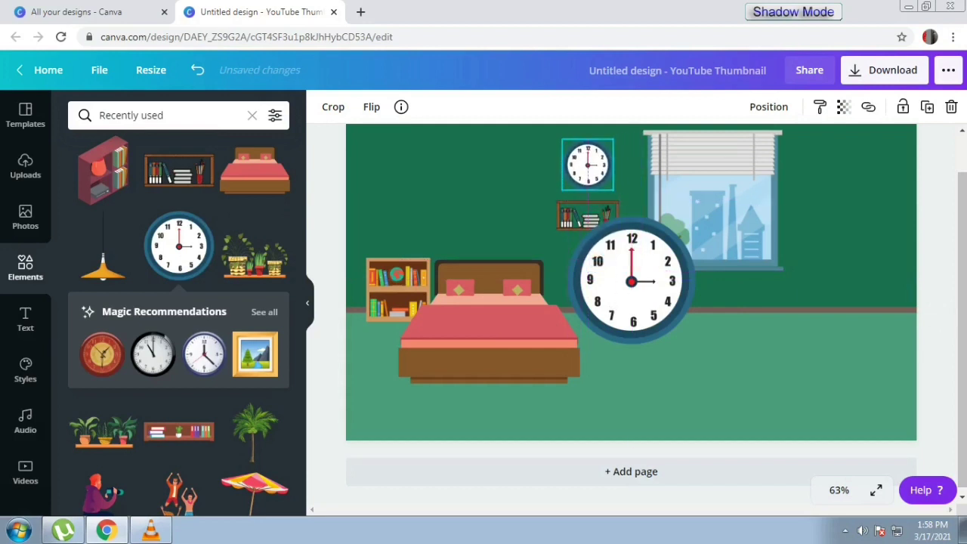
{"action": "left_click", "coordinate": [585, 219]}
{"action": "key", "text": "Delete"}
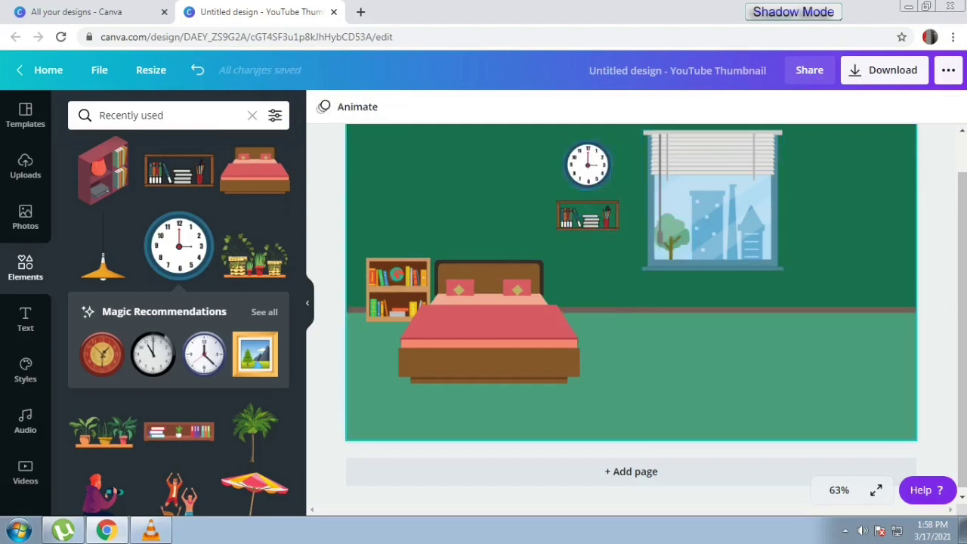
Step: Shrink the wall clock further and centre it above the wall-mounted book shelf
{"action": "left_click", "coordinate": [588, 164]}
{"action": "left_click_drag", "start_coordinate": [613, 189], "coordinate": [595, 171]}
{"action": "left_click_drag", "start_coordinate": [604, 213], "coordinate": [601, 215]}
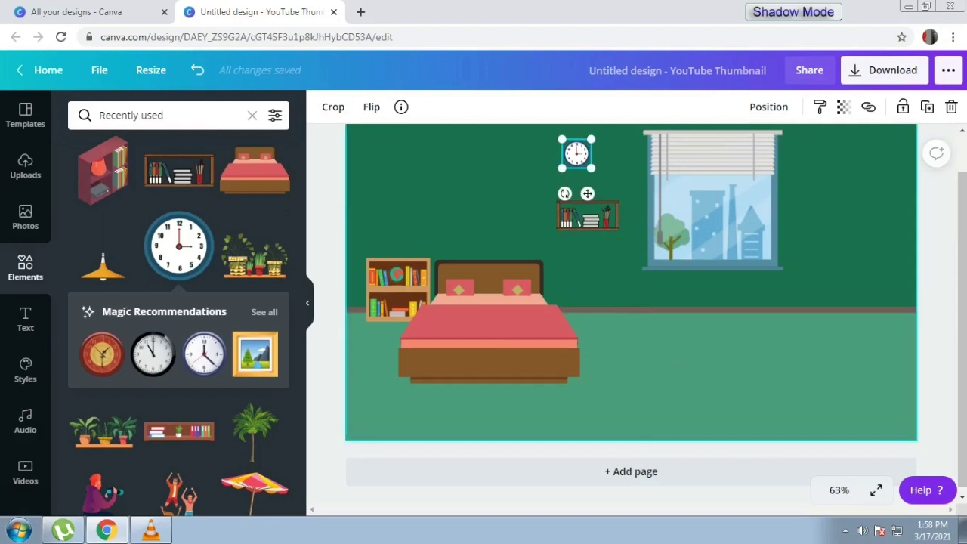
{"action": "left_click_drag", "start_coordinate": [576, 154], "coordinate": [588, 159]}
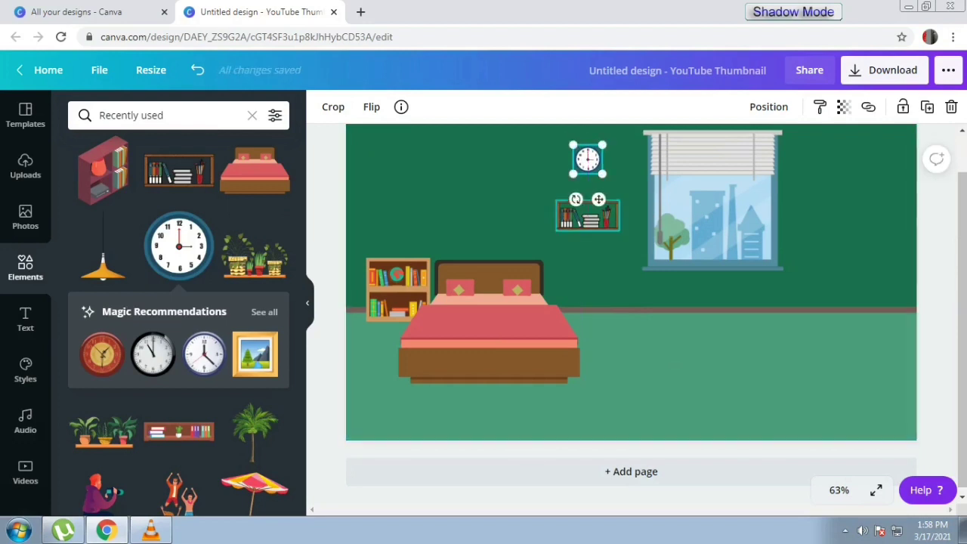
Step: Add the hanging shelf with potted plants, shrink it and place it high on the wall to the right of the window
{"action": "left_click", "coordinate": [255, 245]}
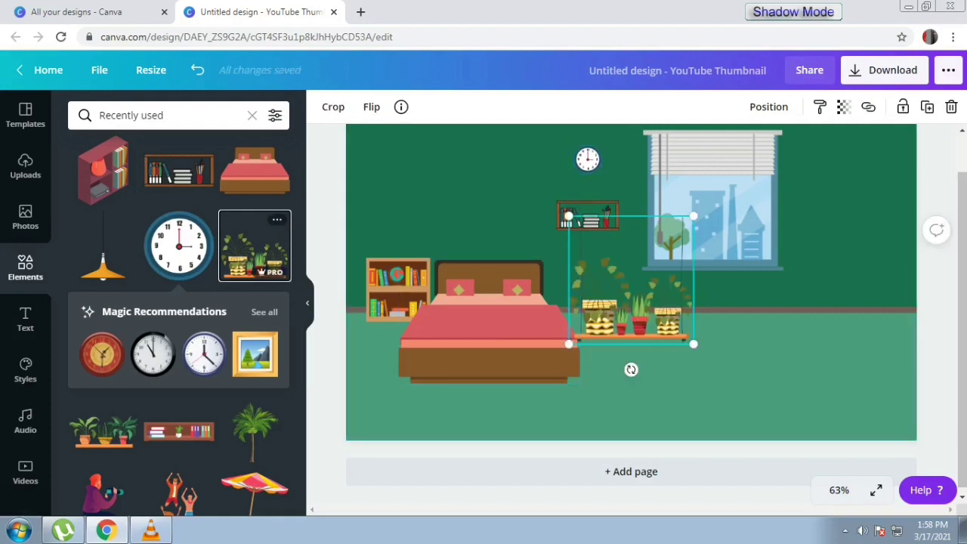
{"action": "left_click_drag", "start_coordinate": [635, 280], "coordinate": [854, 186]}
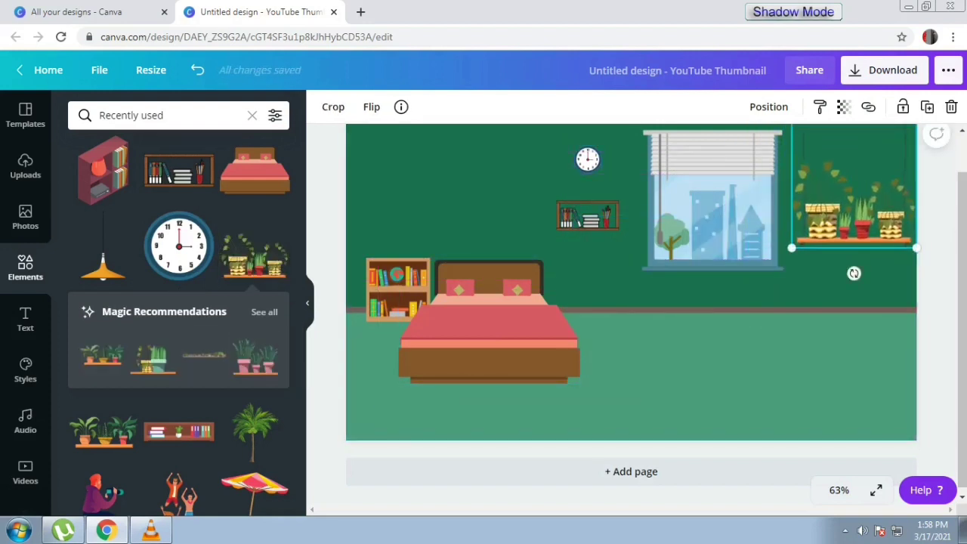
{"action": "left_click_drag", "start_coordinate": [791, 248], "coordinate": [854, 176]}
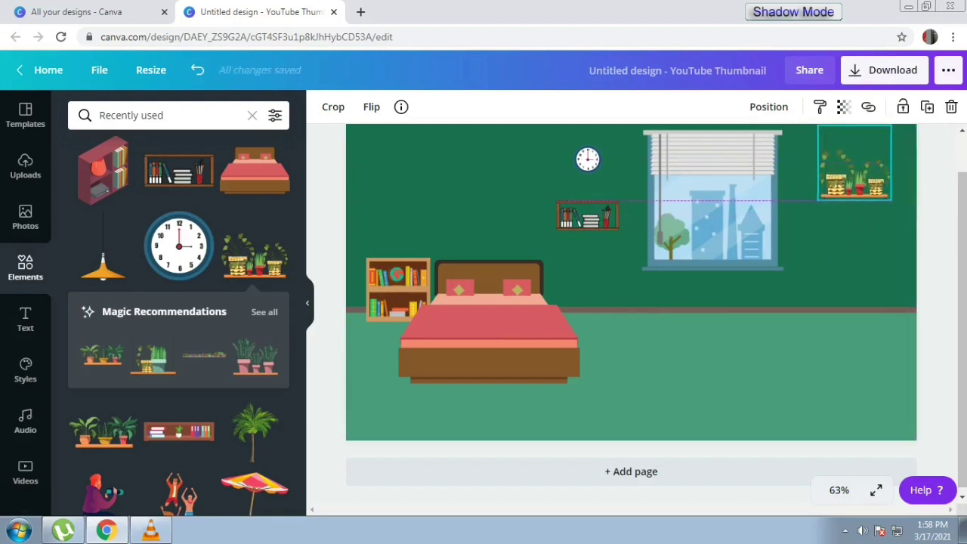
{"action": "key", "text": "Escape"}
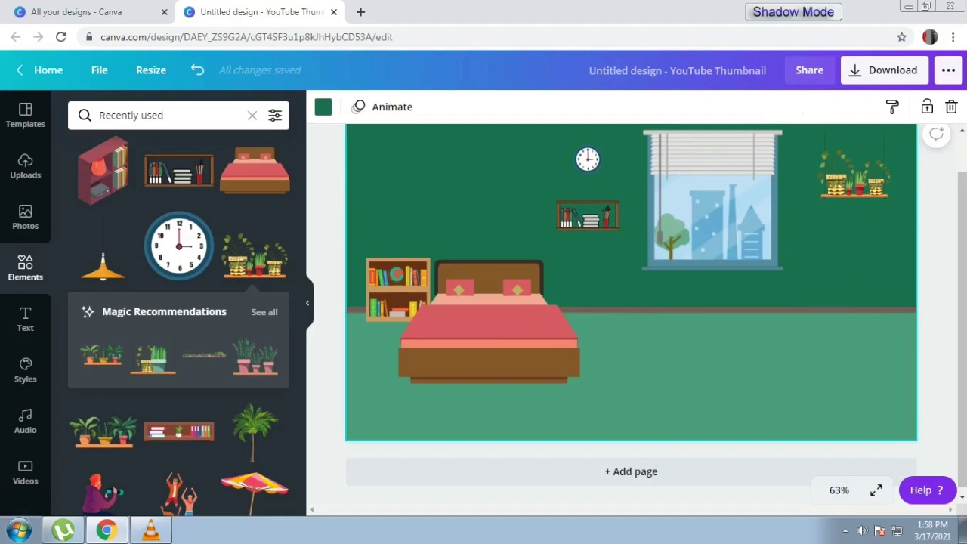
{"action": "left_click_drag", "start_coordinate": [855, 162], "coordinate": [847, 163]}
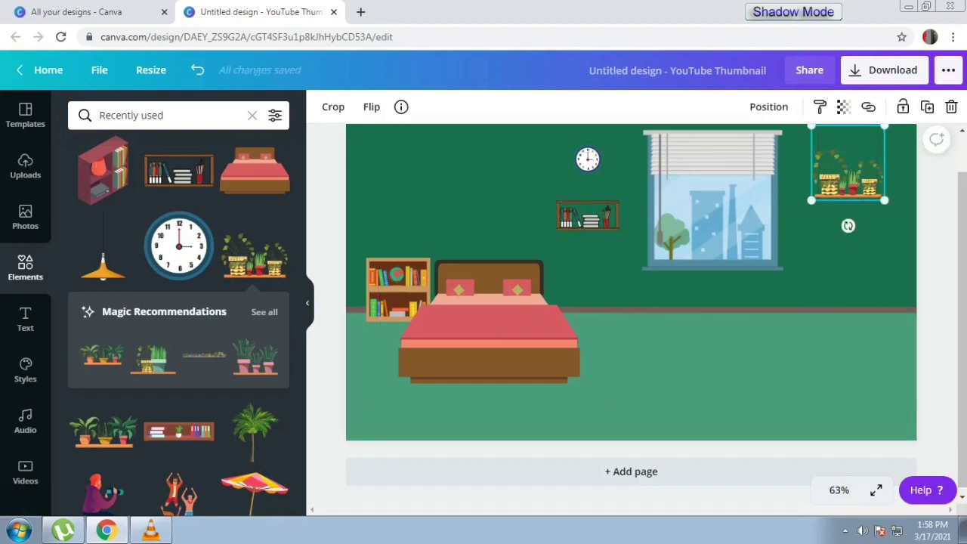
Step: Add the framed picture of the red house on a cliff, shrink it and centre it on the wall above the bed
{"action": "scroll", "coordinate": [178, 317], "scroll_direction": "up", "scroll_amount": 4}
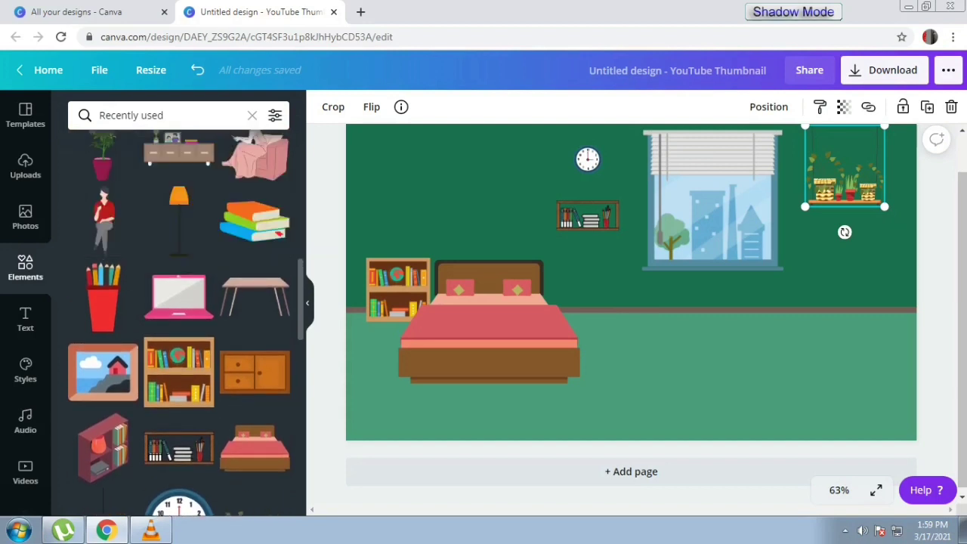
{"action": "left_click", "coordinate": [103, 370]}
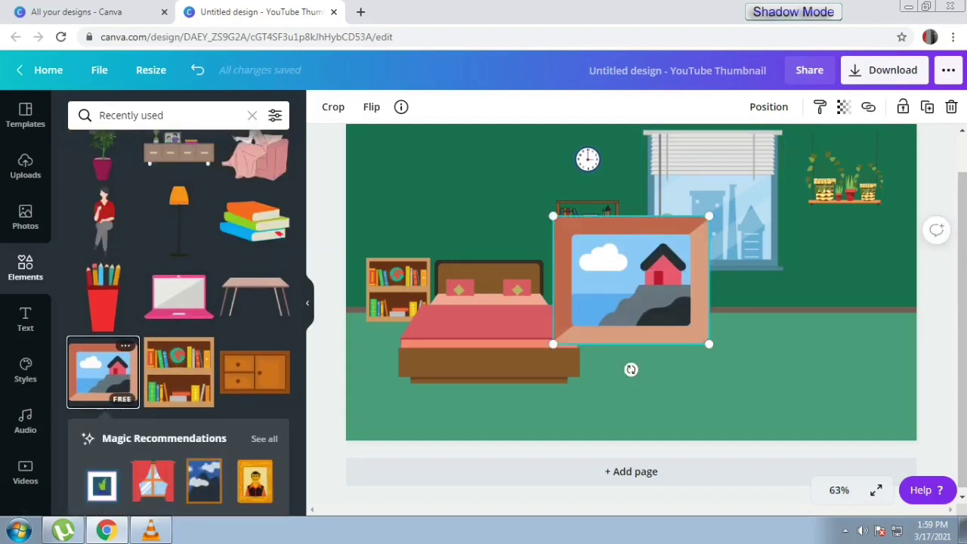
{"action": "left_click_drag", "start_coordinate": [709, 216], "coordinate": [489, 218]}
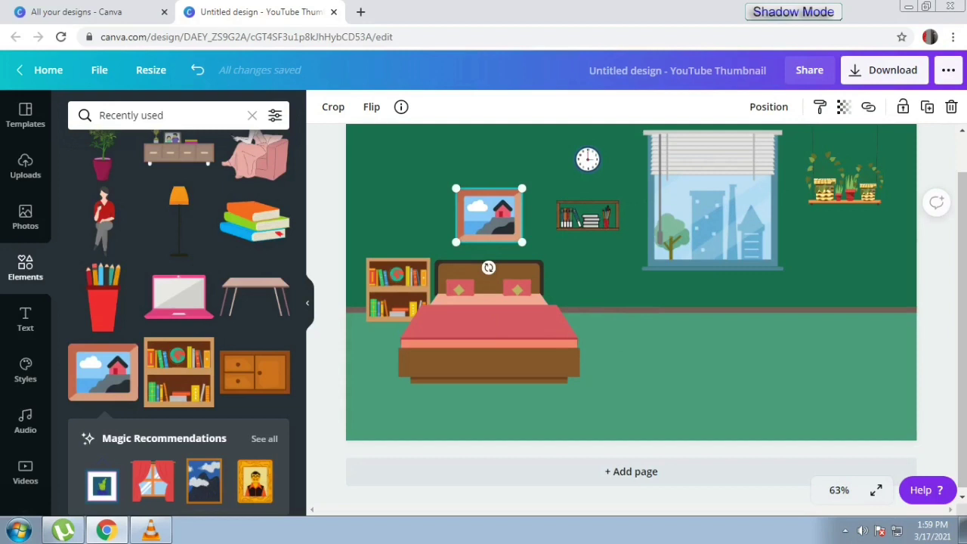
Step: Shrink the framed picture above the bed further and add the two-part wall shelf with books, reduced in size, above the bookcase
{"action": "left_click_drag", "start_coordinate": [523, 188], "coordinate": [489, 216]}
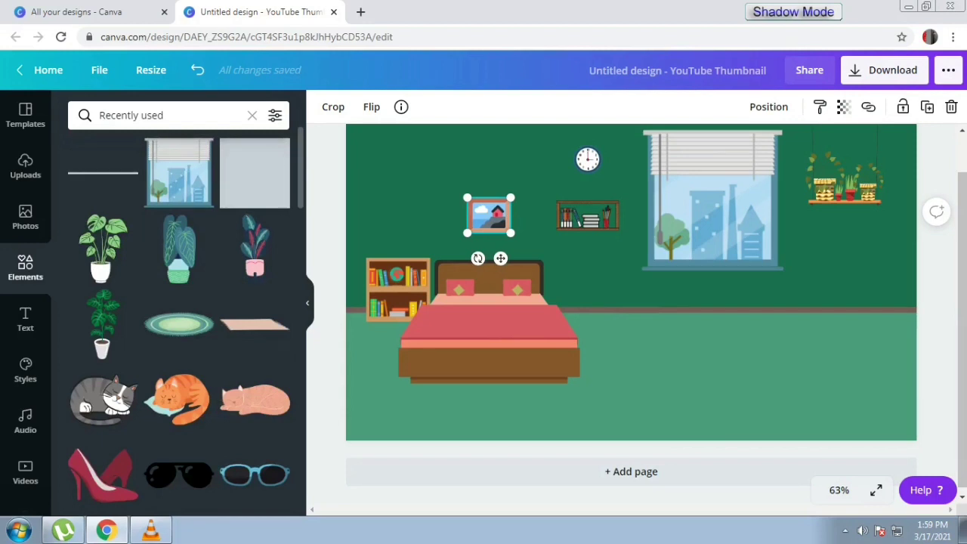
{"action": "scroll", "coordinate": [178, 325], "scroll_direction": "down", "scroll_amount": 5}
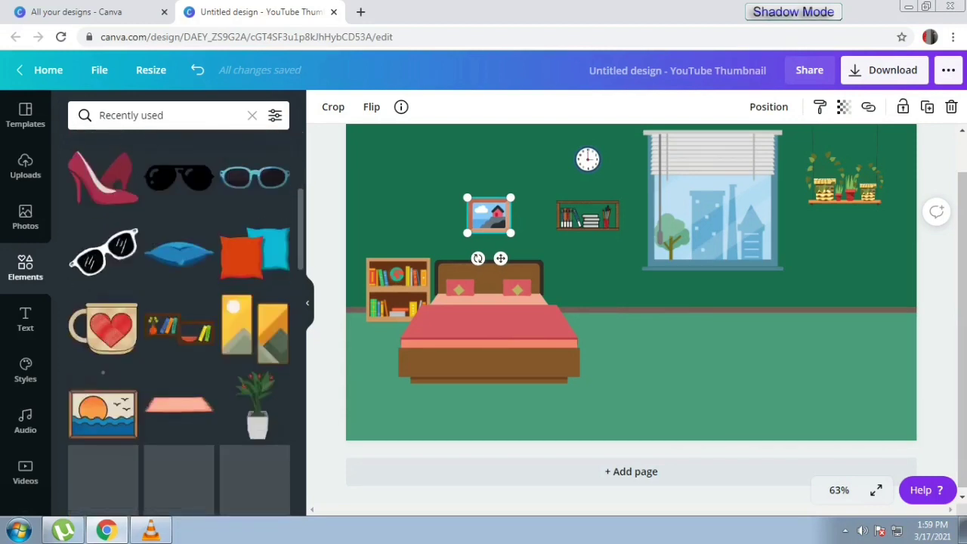
{"action": "left_click", "coordinate": [179, 323]}
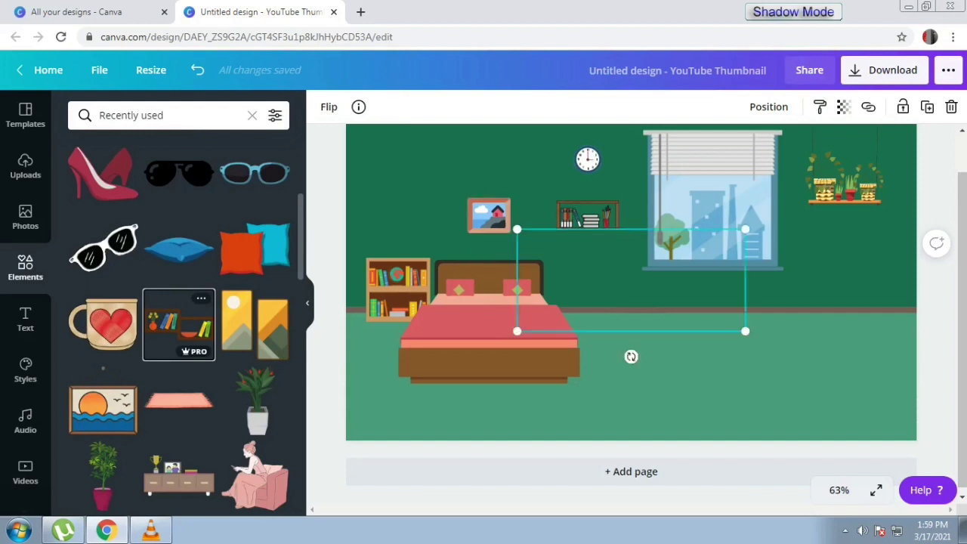
{"action": "left_click_drag", "start_coordinate": [745, 331], "coordinate": [398, 215]}
Step: Add the low drawer cabinet with the trophy and family photo, shrink it and place it behind the bed's right side against the wall
{"action": "scroll", "coordinate": [179, 323], "scroll_direction": "down", "scroll_amount": 4}
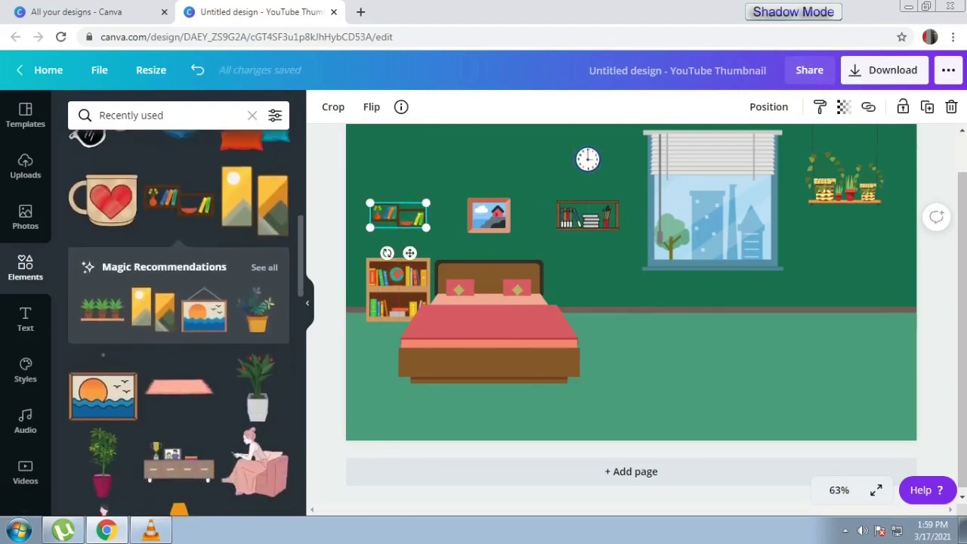
{"action": "left_click", "coordinate": [179, 442]}
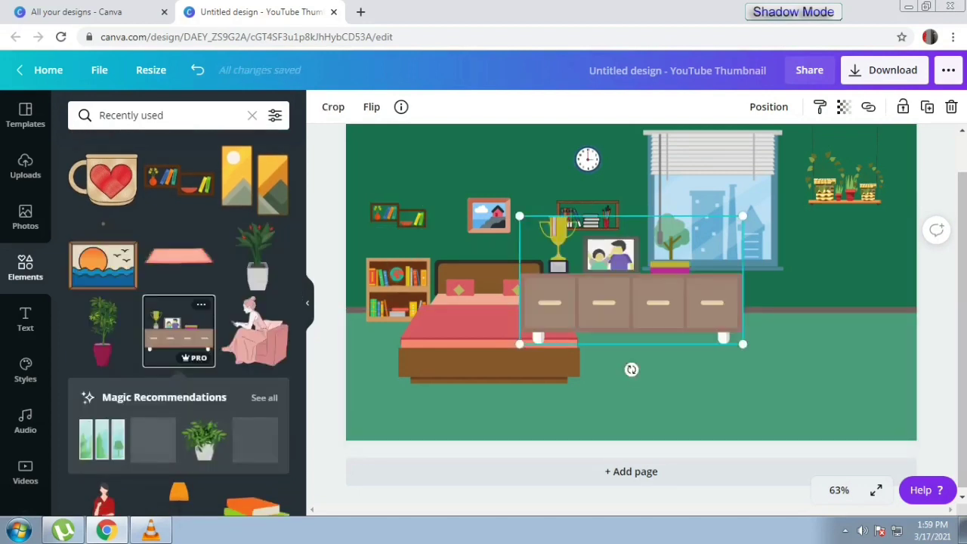
{"action": "left_click_drag", "start_coordinate": [745, 217], "coordinate": [601, 299]}
{"action": "left_click_drag", "start_coordinate": [561, 322], "coordinate": [589, 300]}
{"action": "left_click", "coordinate": [768, 106]}
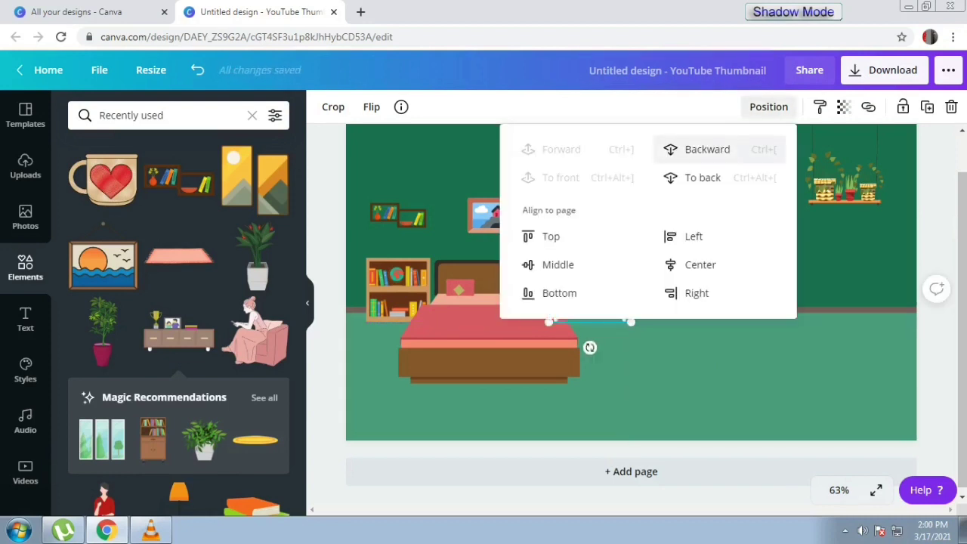
{"action": "left_click", "coordinate": [707, 371]}
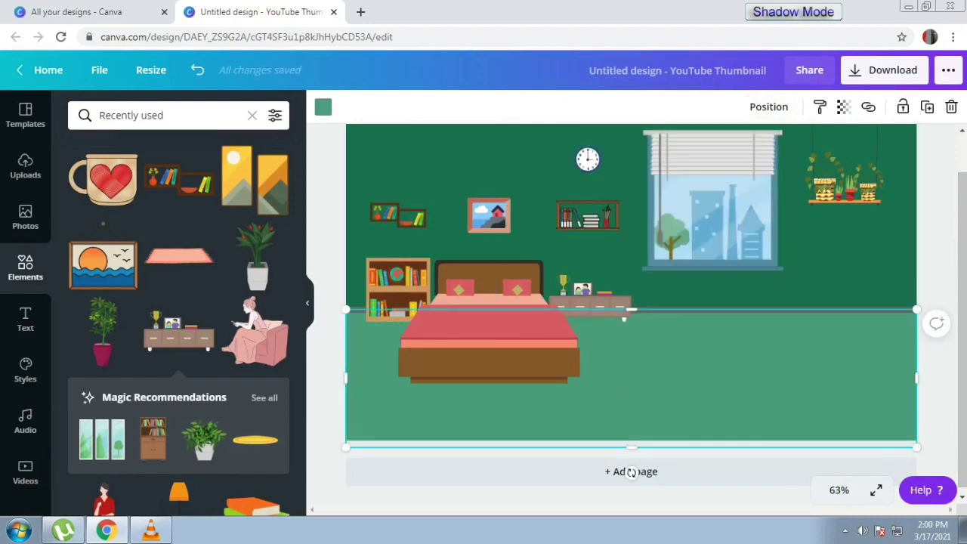
{"action": "left_click_drag", "start_coordinate": [589, 298], "coordinate": [619, 313]}
{"action": "left_click", "coordinate": [718, 378]}
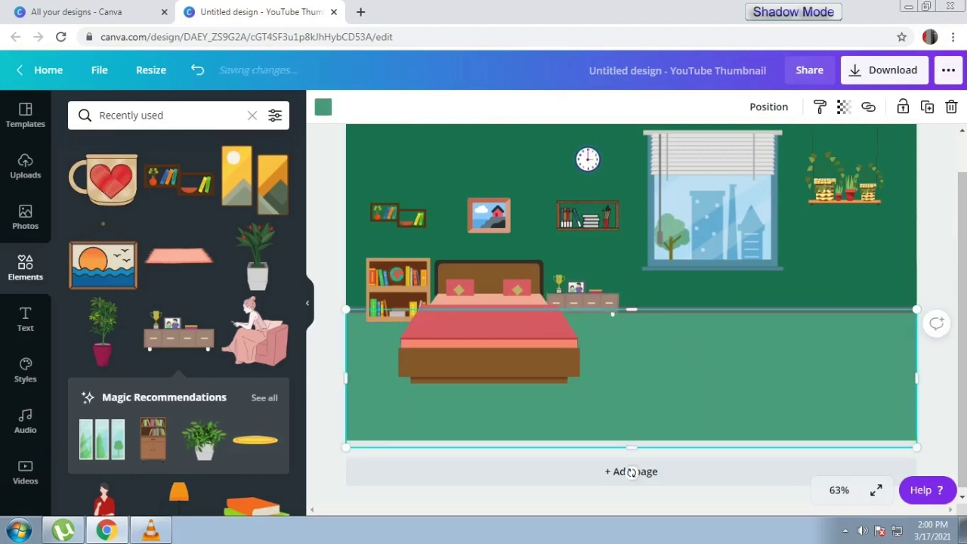
Step: Add the pink-brown table, shrink it and centre it against the wall directly below the window
{"action": "scroll", "coordinate": [179, 302], "scroll_direction": "down", "scroll_amount": 3}
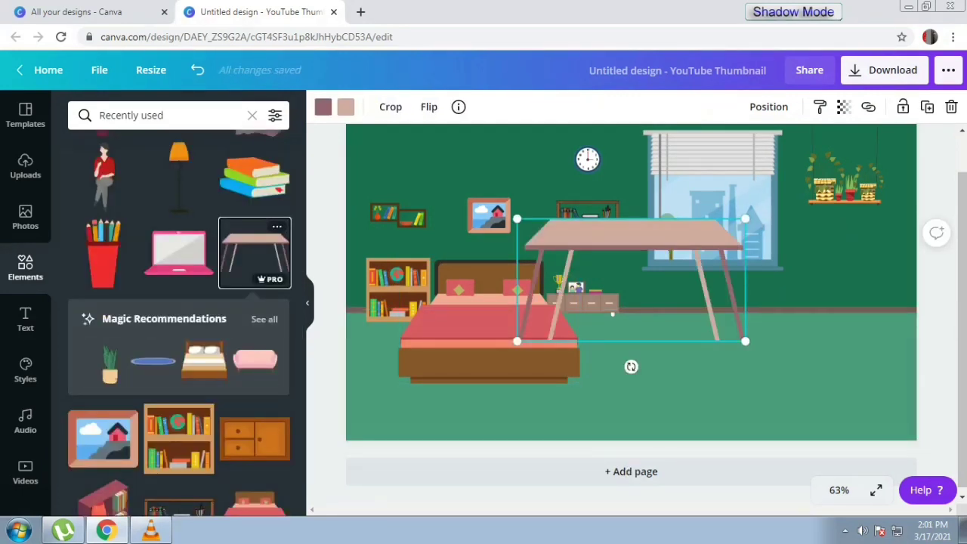
{"action": "left_click_drag", "start_coordinate": [517, 219], "coordinate": [631, 280]}
{"action": "left_click_drag", "start_coordinate": [687, 306], "coordinate": [715, 294]}
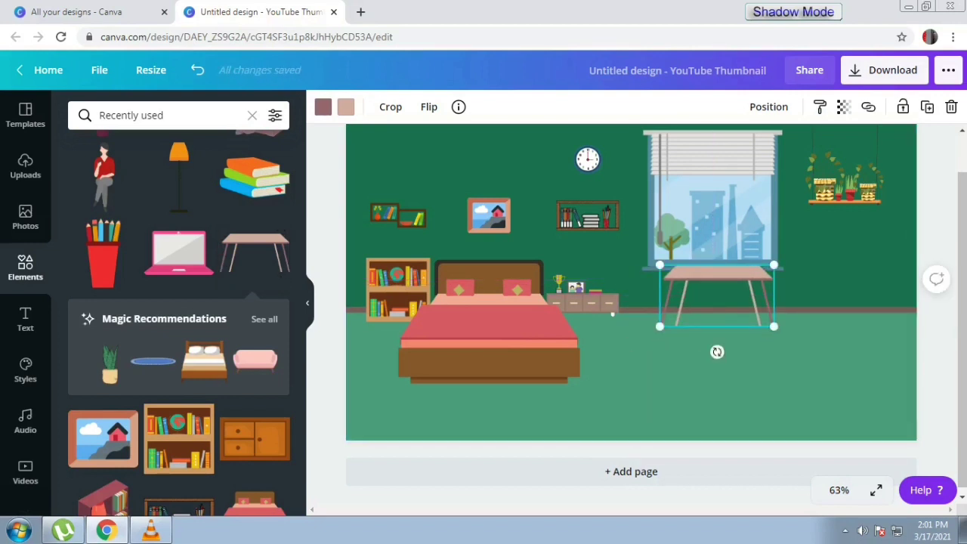
{"action": "left_click_drag", "start_coordinate": [660, 265], "coordinate": [679, 276]}
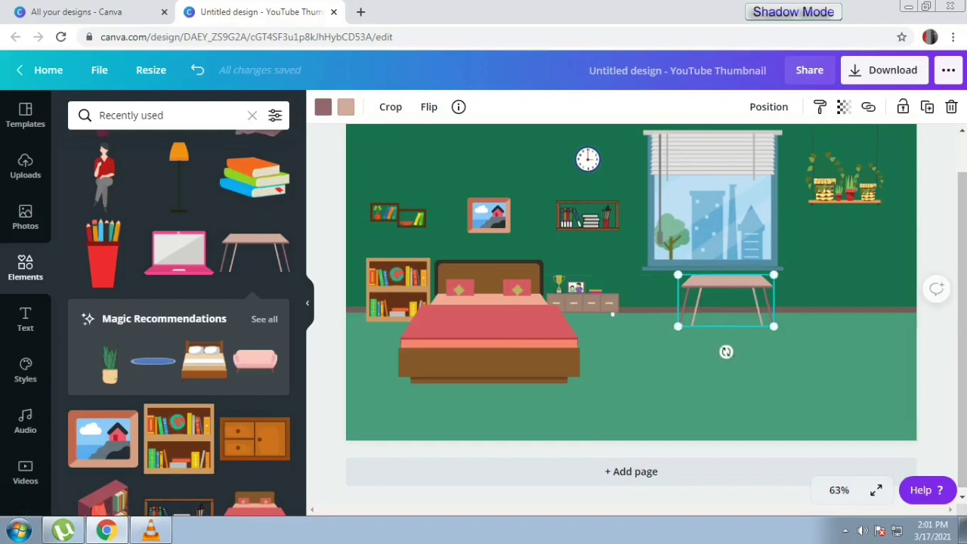
{"action": "left_click_drag", "start_coordinate": [726, 302], "coordinate": [721, 293]}
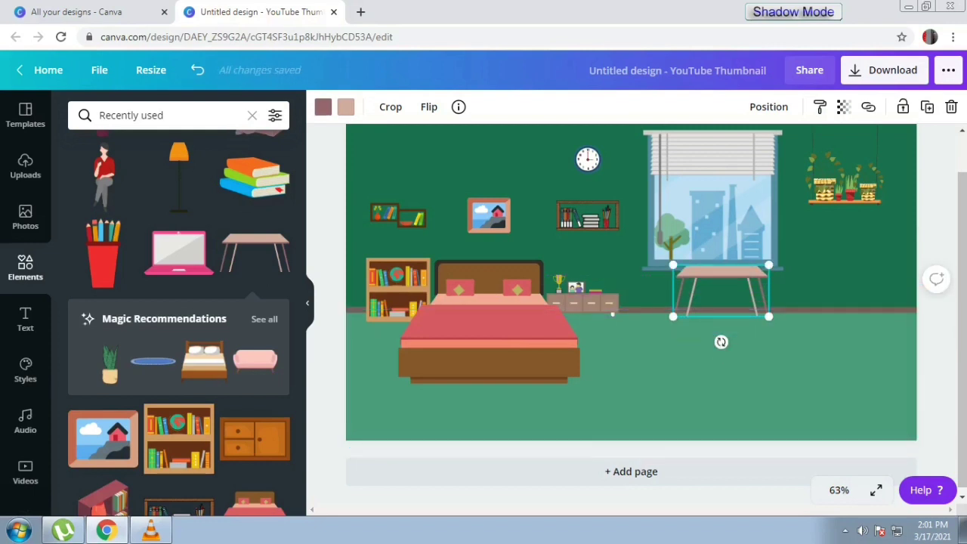
Step: Add the pink laptop, shrink it and set it on the tabletop slightly right of centre
{"action": "left_click", "coordinate": [179, 249]}
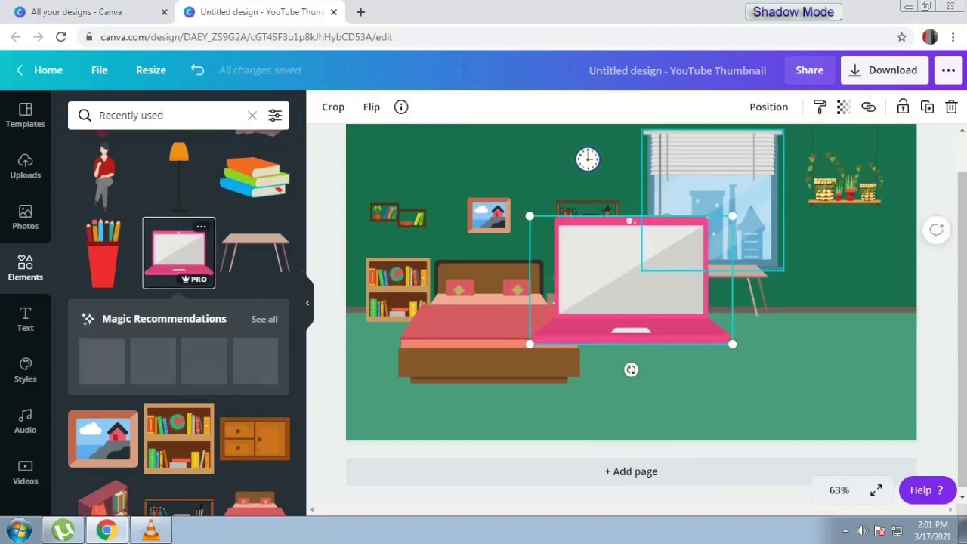
{"action": "left_click_drag", "start_coordinate": [733, 216], "coordinate": [746, 264]}
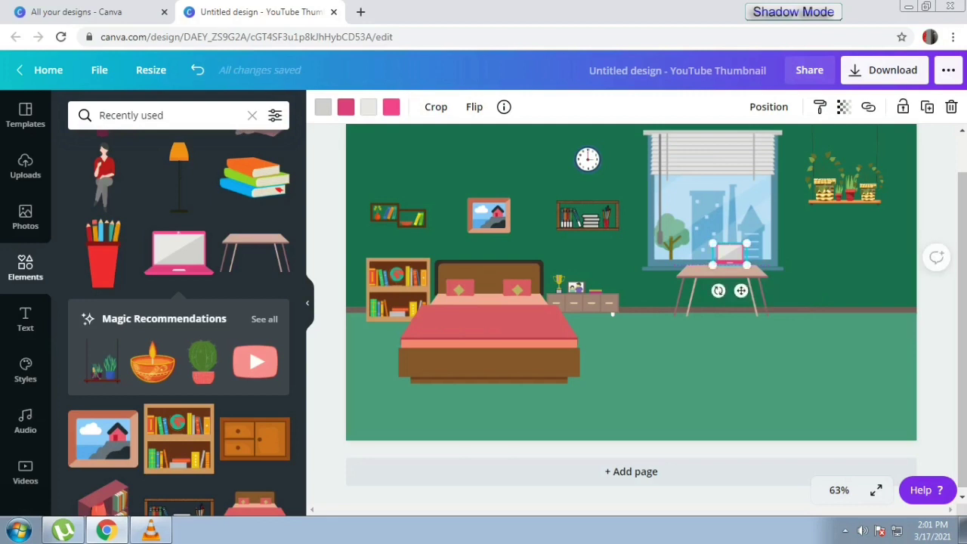
{"action": "key", "text": "Down"}
{"action": "key", "text": "Down"}
{"action": "key", "text": "Down"}
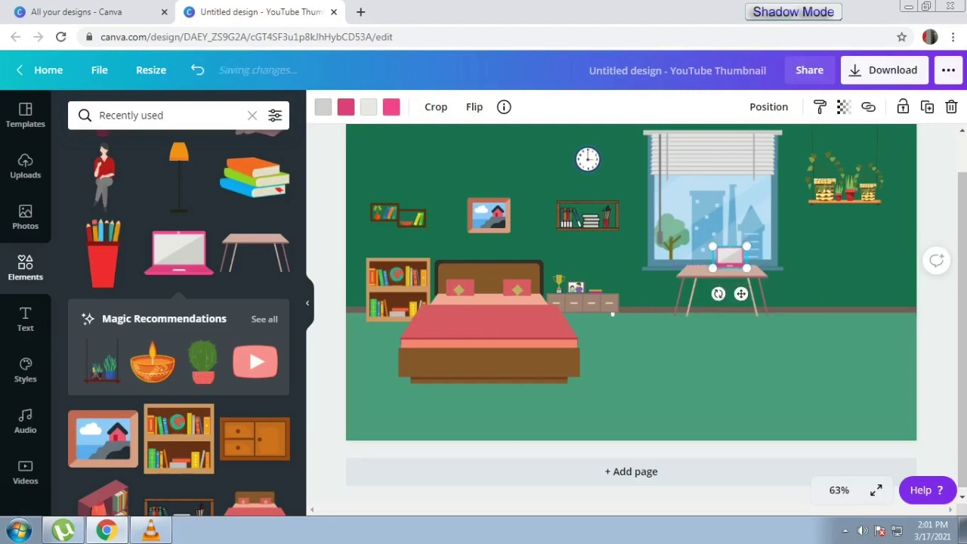
{"action": "left_click", "coordinate": [612, 314]}
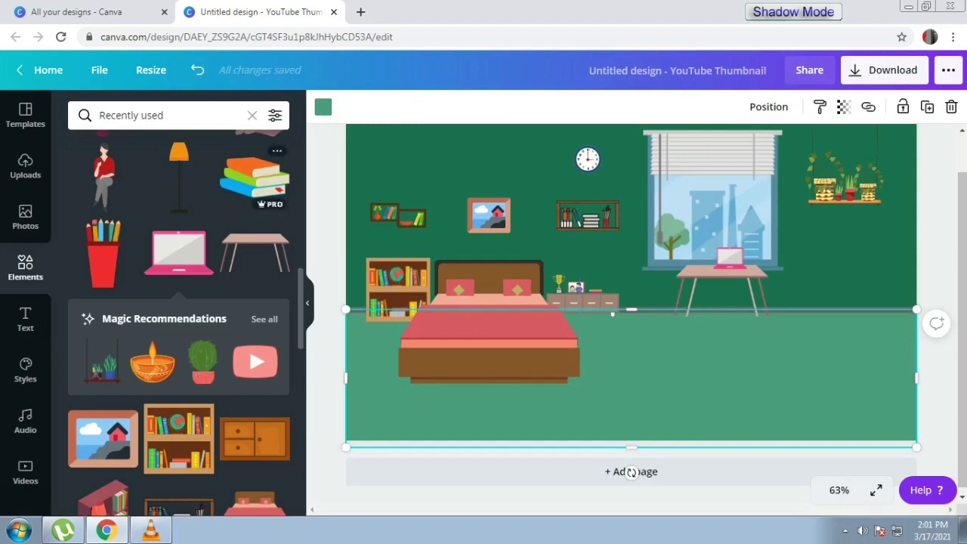
Step: Add the stack of three colourful books in a small size on the table left of the laptop and delete the oversized extra stack
{"action": "left_click", "coordinate": [254, 178]}
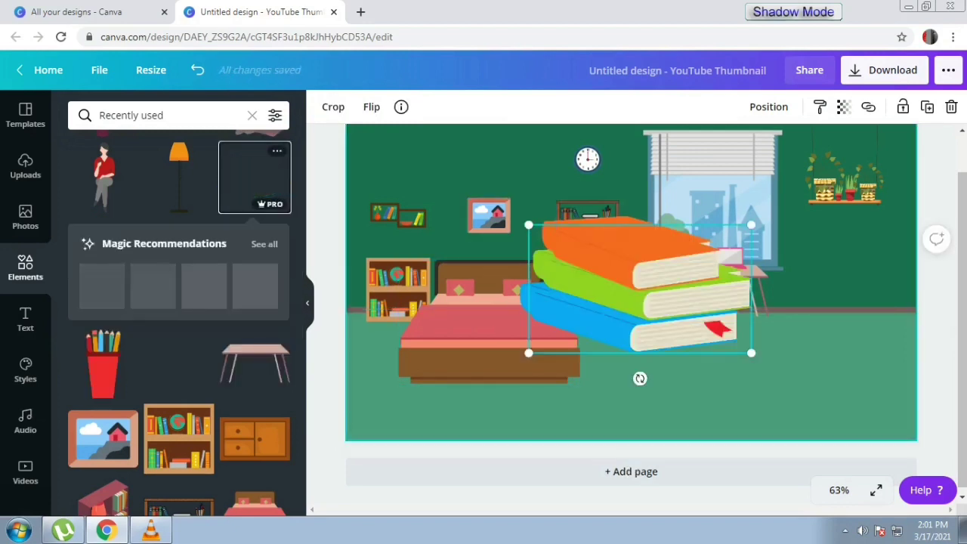
{"action": "left_click_drag", "start_coordinate": [528, 225], "coordinate": [702, 326]}
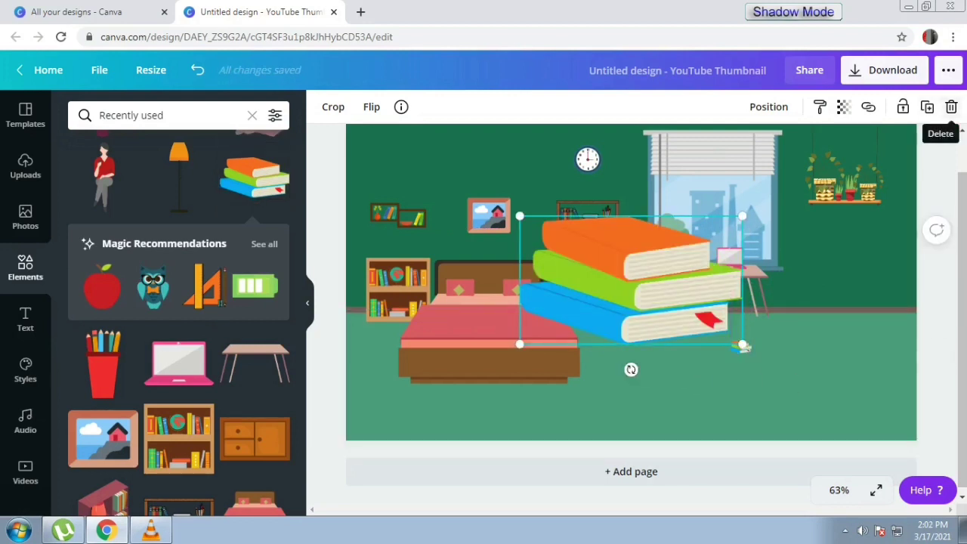
{"action": "left_click", "coordinate": [742, 348]}
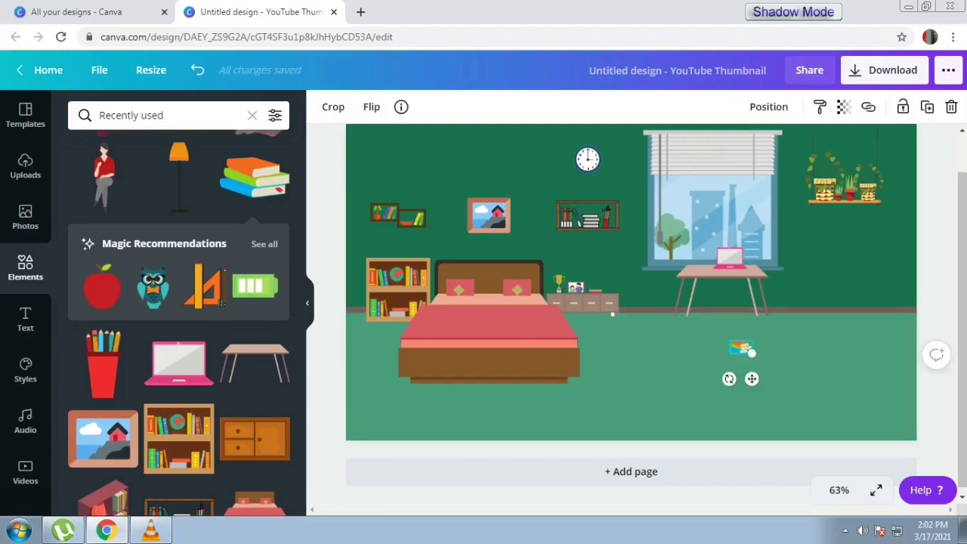
{"action": "left_click_drag", "start_coordinate": [748, 350], "coordinate": [717, 268]}
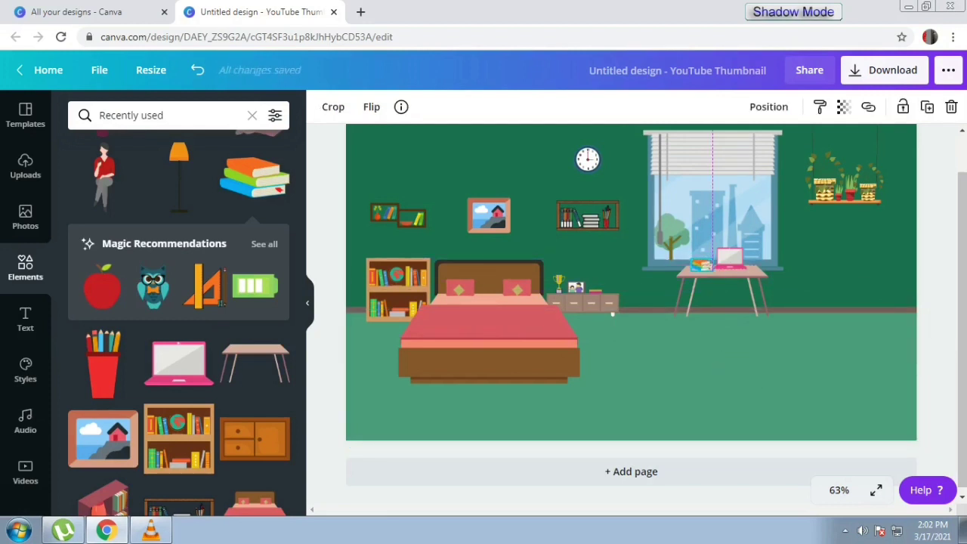
{"action": "left_click", "coordinate": [632, 423]}
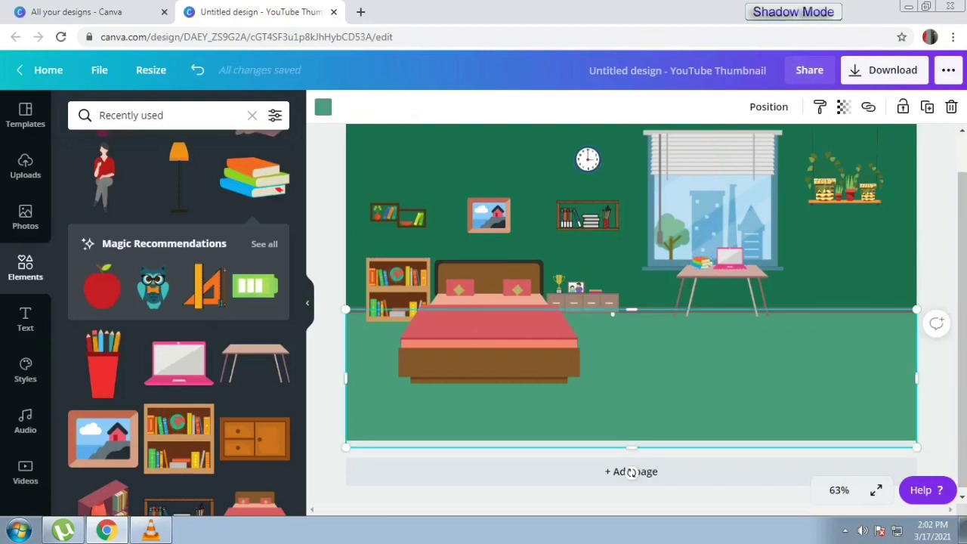
{"action": "left_click", "coordinate": [713, 294]}
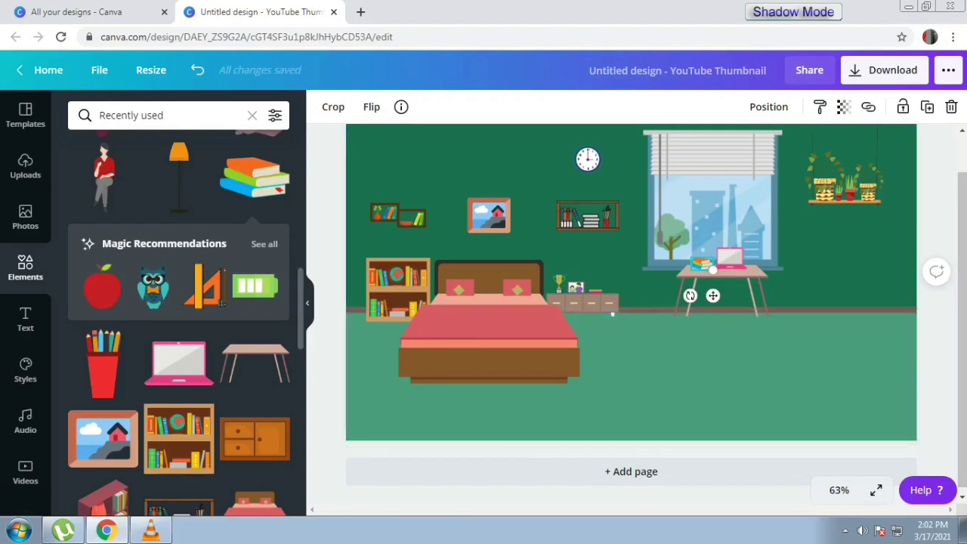
Step: Add the red pencil cup, shrink it and place it on the table to the right of the laptop
{"action": "left_click", "coordinate": [103, 362]}
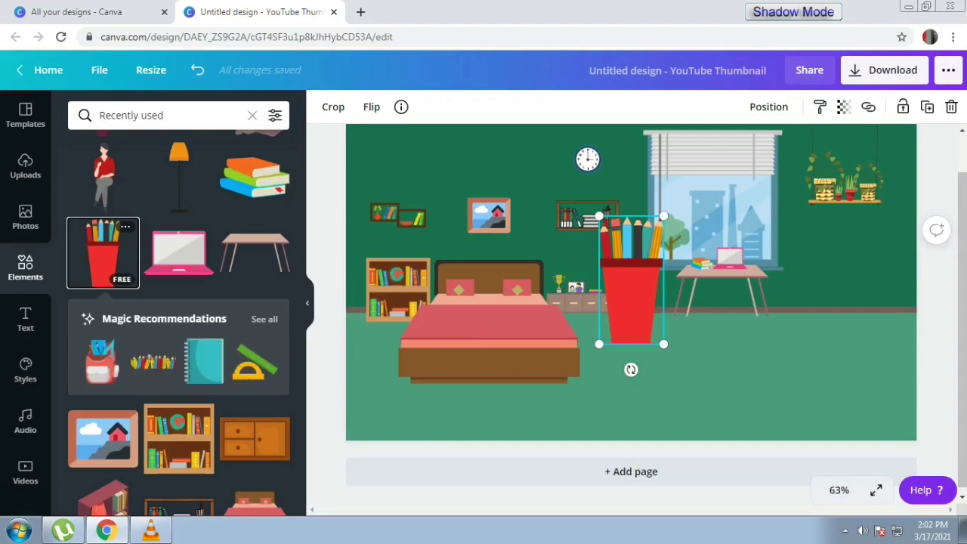
{"action": "mouse_move", "coordinate": [599, 217]}
{"action": "left_mouse_down"}
{"action": "mouse_move", "coordinate": [657, 334]}
{"action": "mouse_move", "coordinate": [733, 258]}
{"action": "left_mouse_up"}
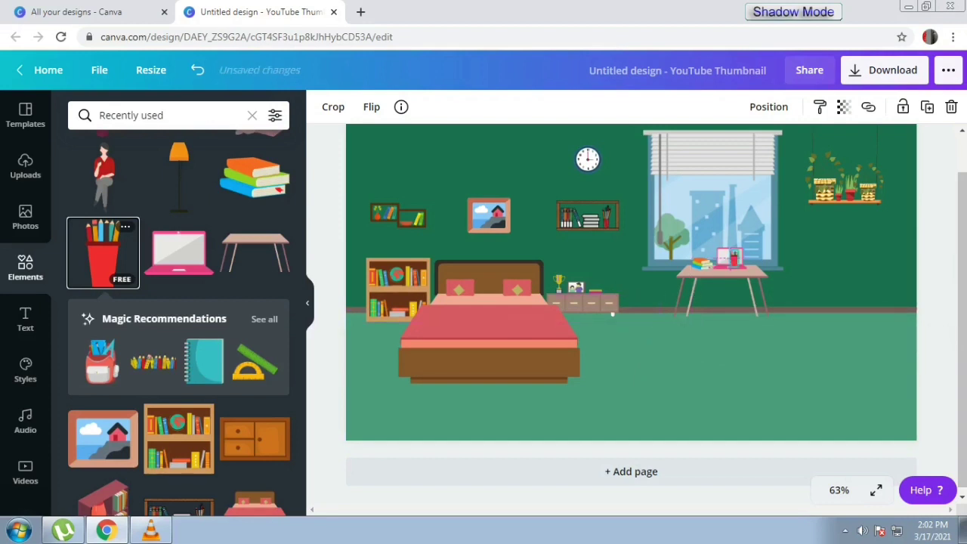
{"action": "left_click", "coordinate": [744, 302]}
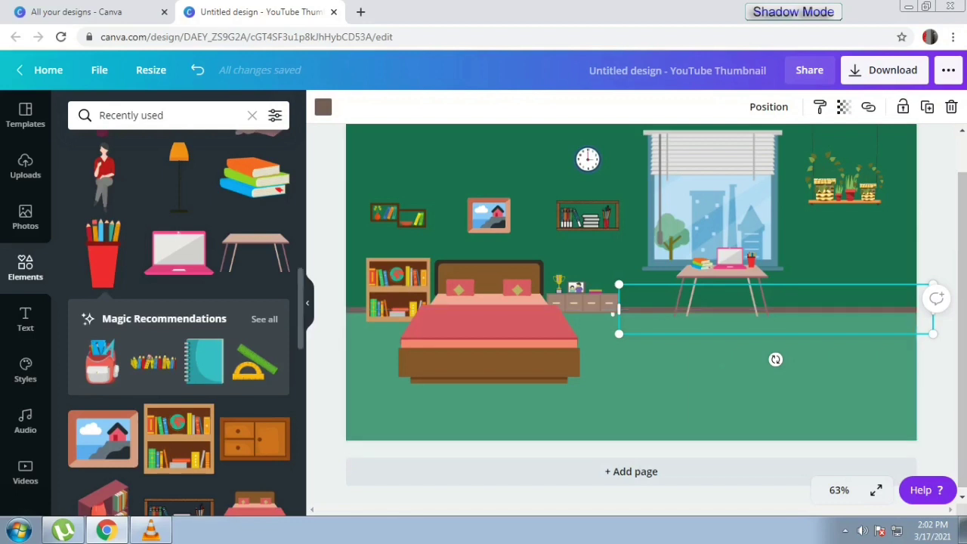
Step: Add the black sunglasses, shrink them and place them on the table's left end in front of the books
{"action": "scroll", "coordinate": [179, 322], "scroll_direction": "up", "scroll_amount": 5}
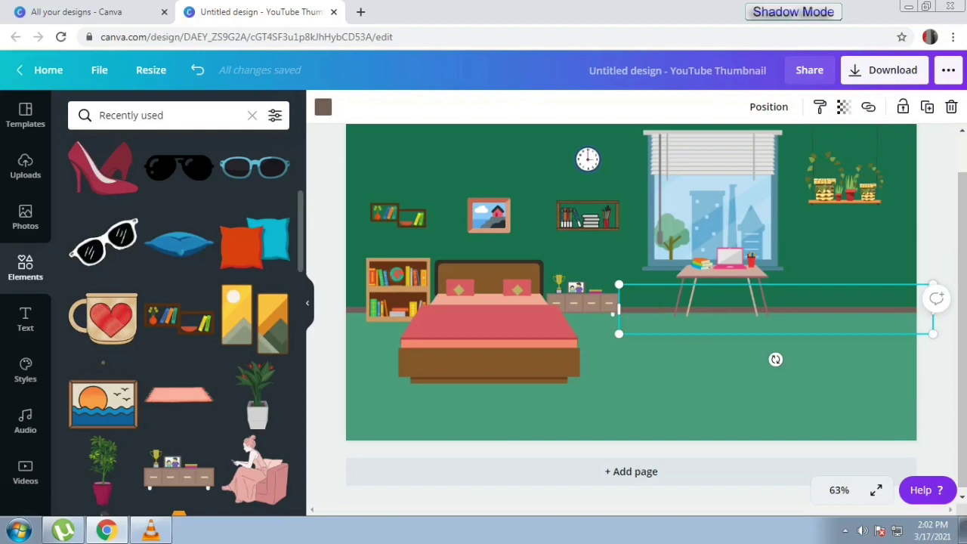
{"action": "left_click", "coordinate": [179, 167]}
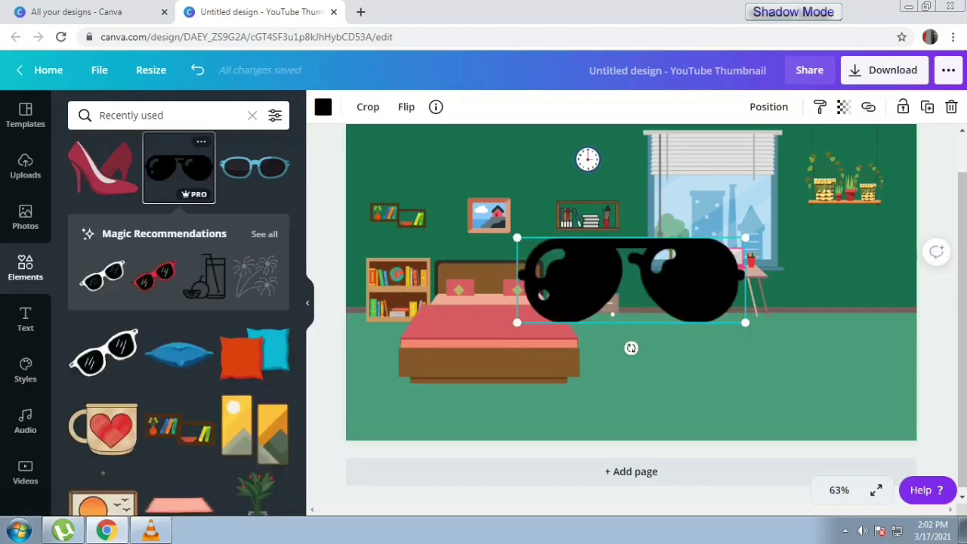
{"action": "left_click_drag", "start_coordinate": [517, 238], "coordinate": [786, 375]}
{"action": "left_click_drag", "start_coordinate": [739, 319], "coordinate": [691, 272]}
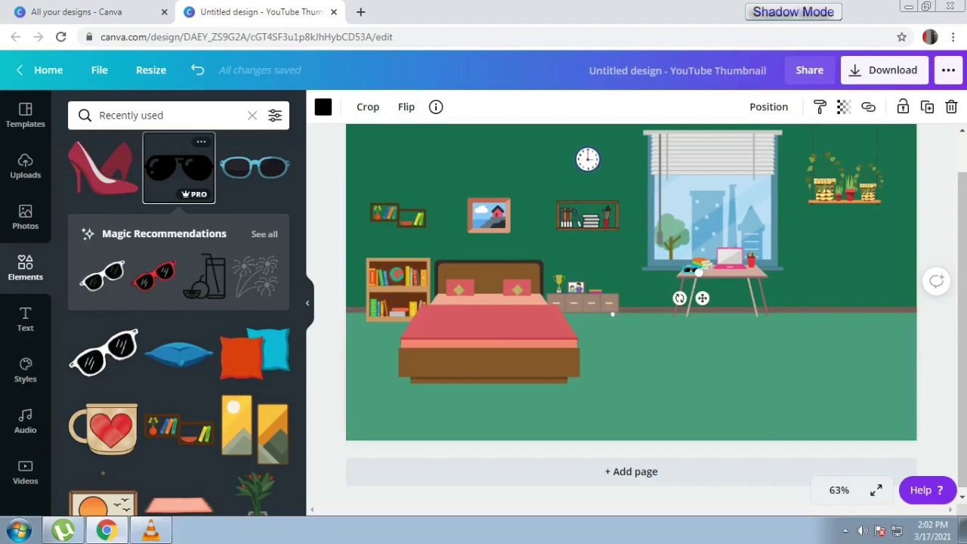
Step: Add the heart mug, flip it horizontally, shrink it and place it on the table's right end in front of the pencil cup
{"action": "left_click", "coordinate": [103, 426]}
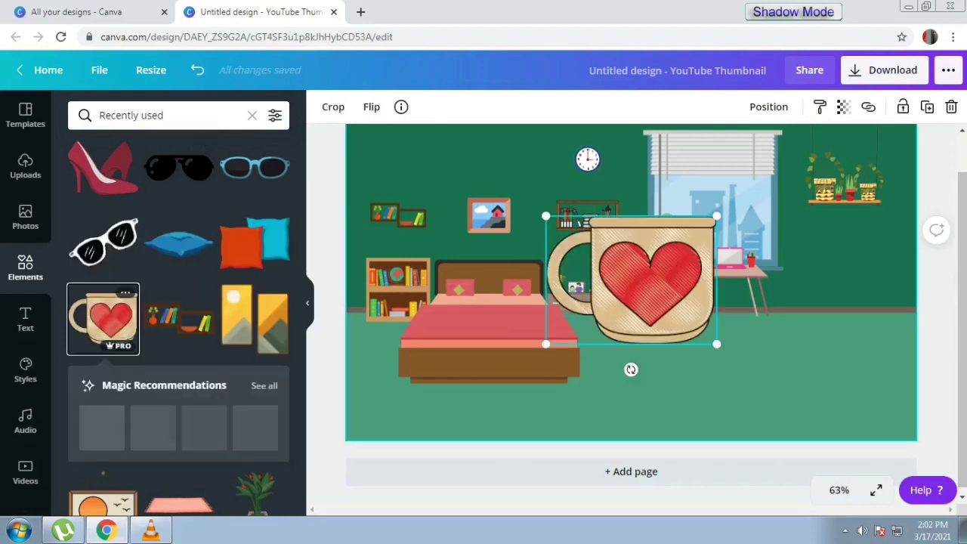
{"action": "left_click", "coordinate": [369, 106]}
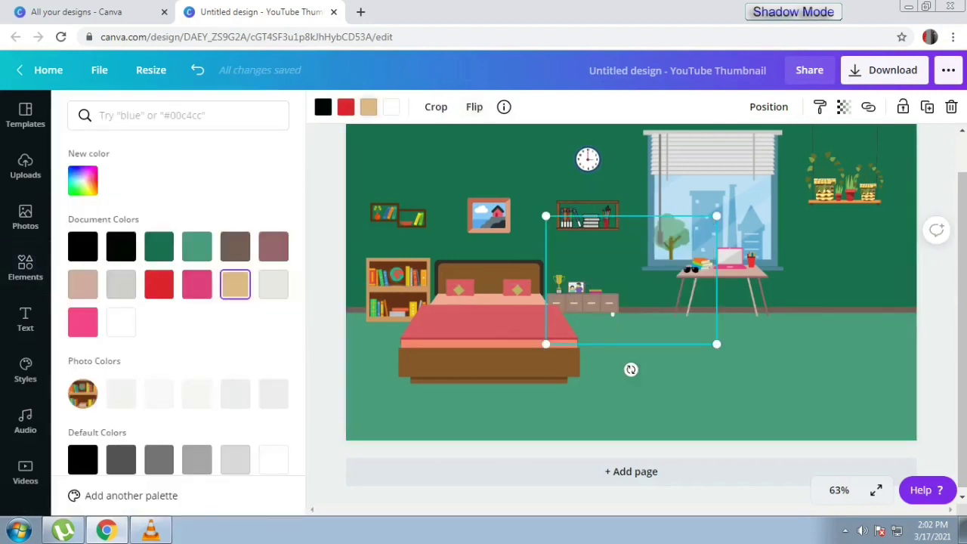
{"action": "left_click", "coordinate": [475, 106]}
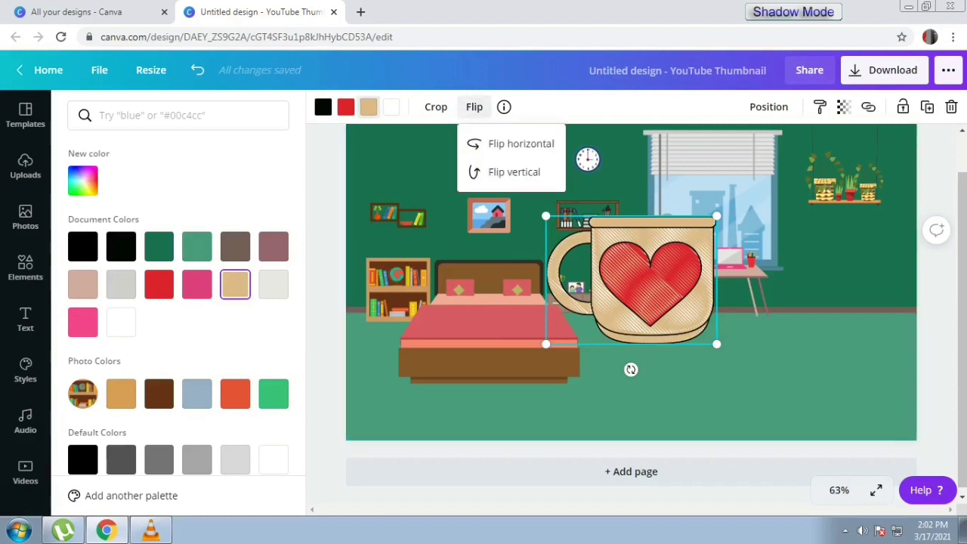
{"action": "left_click", "coordinate": [514, 144]}
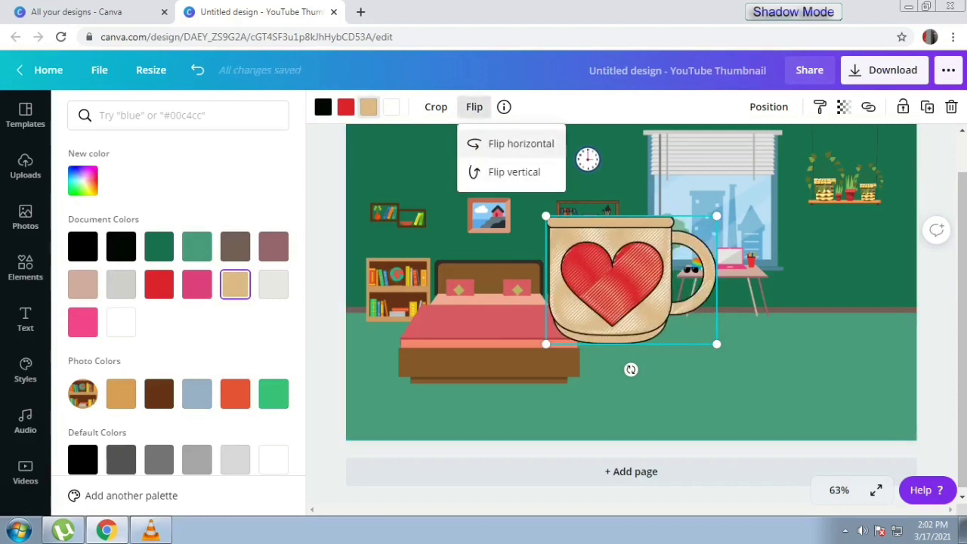
{"action": "left_click_drag", "start_coordinate": [716, 216], "coordinate": [675, 276]}
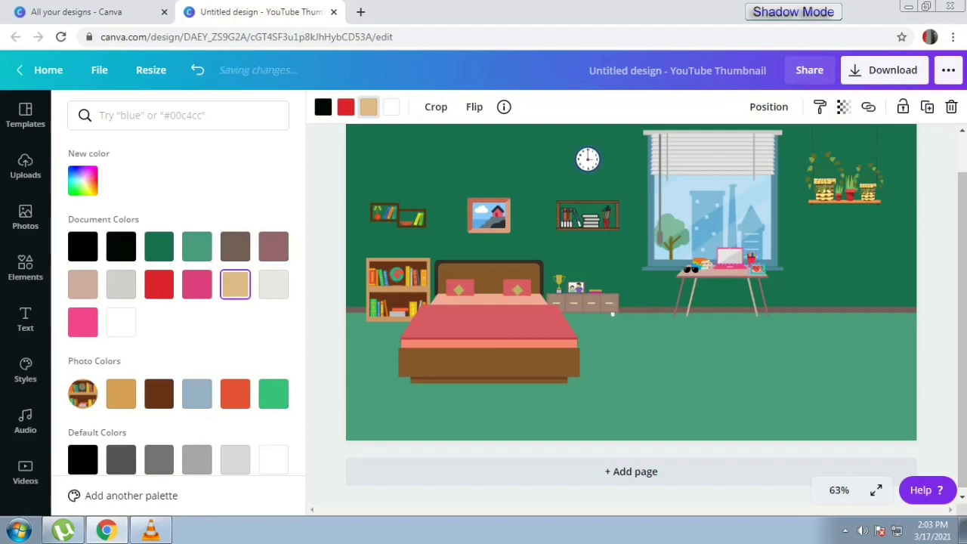
{"action": "left_click", "coordinate": [757, 370]}
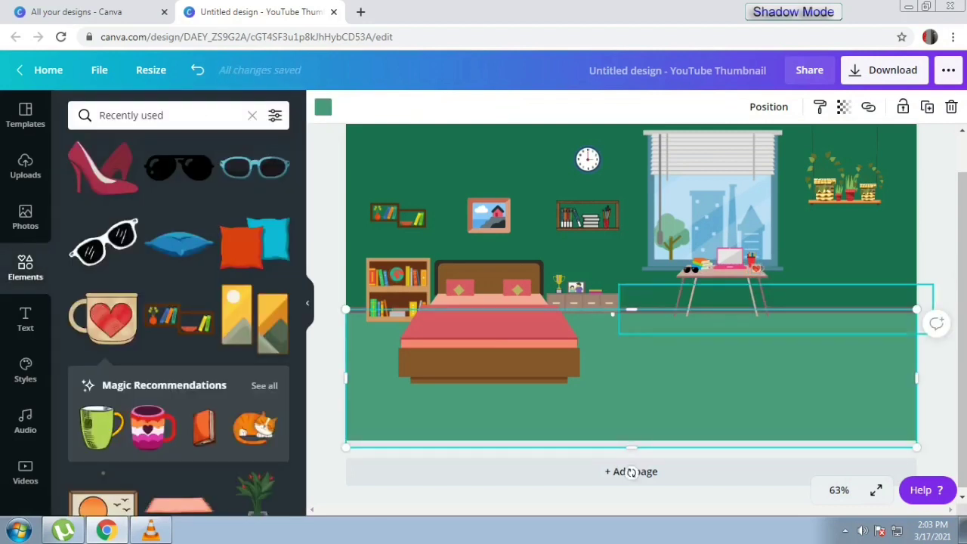
{"action": "left_click", "coordinate": [758, 268]}
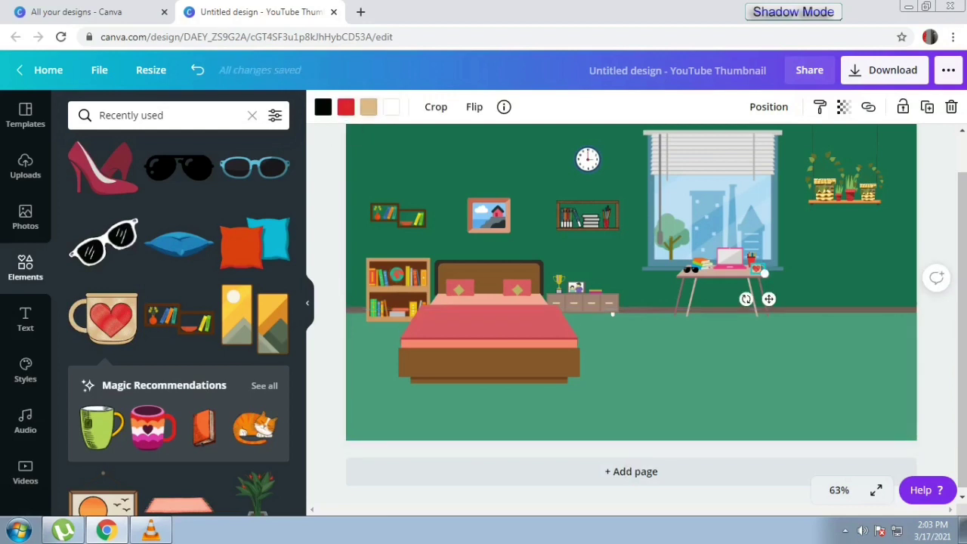
Step: Recolour the tan body of the heart mug on the table to the grey-blue photo colour
{"action": "left_click", "coordinate": [368, 107]}
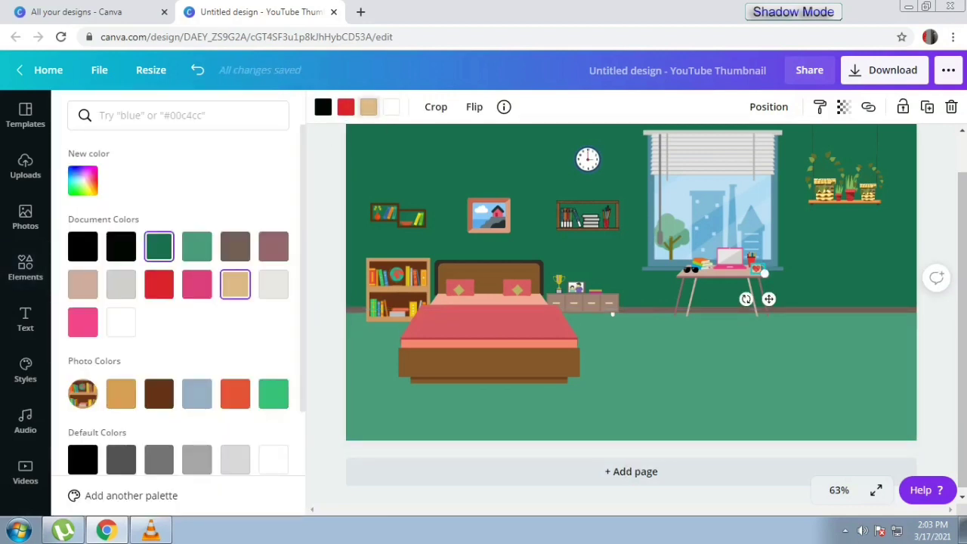
{"action": "left_click", "coordinate": [158, 245]}
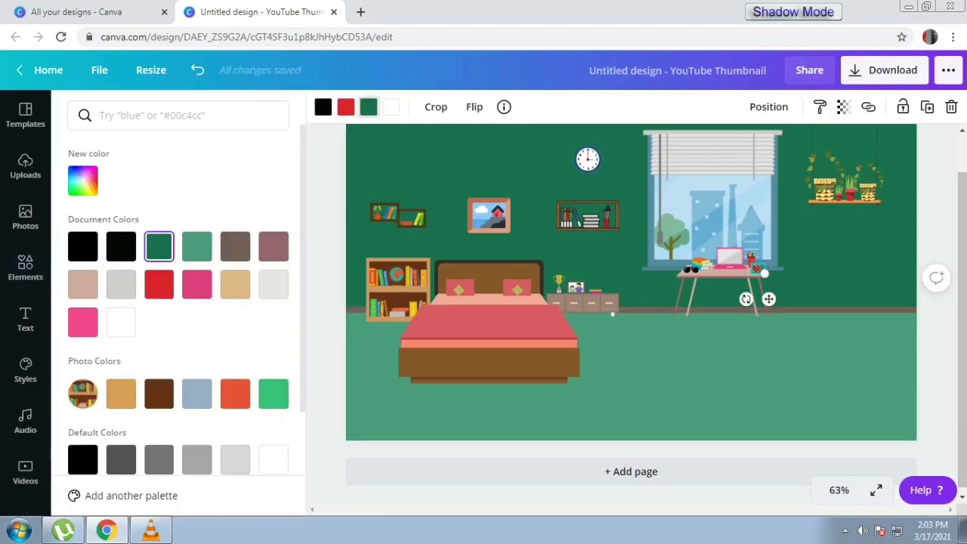
{"action": "left_click", "coordinate": [196, 393]}
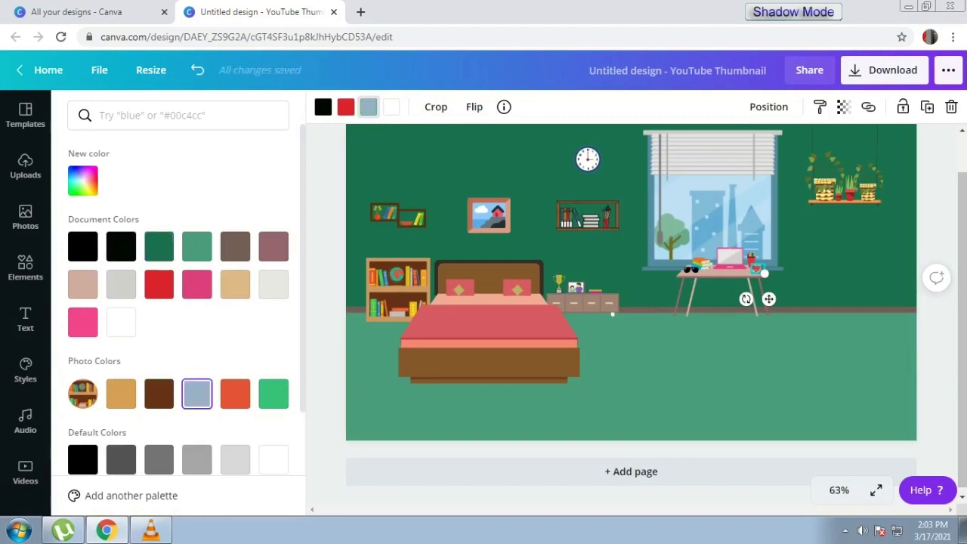
{"action": "left_click", "coordinate": [632, 424]}
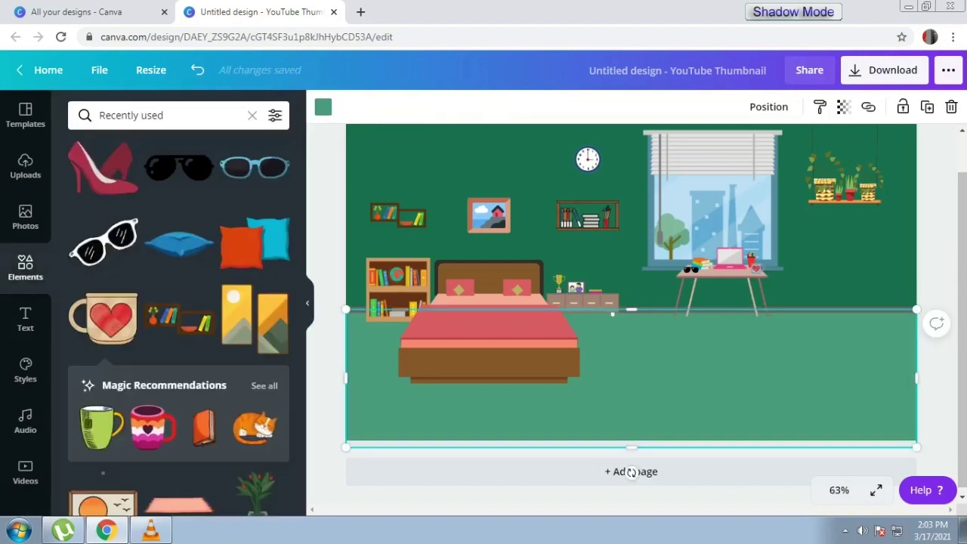
Step: Add the salmon fringed rug, enlarge it slightly and lay it across the floor toward the room's right side
{"action": "scroll", "coordinate": [178, 318], "scroll_direction": "down", "scroll_amount": 3}
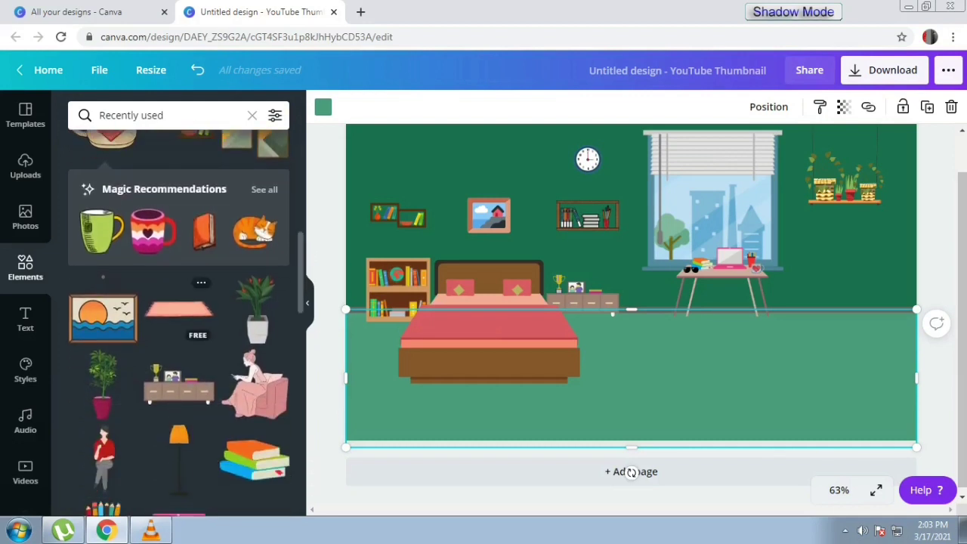
{"action": "left_click", "coordinate": [178, 308]}
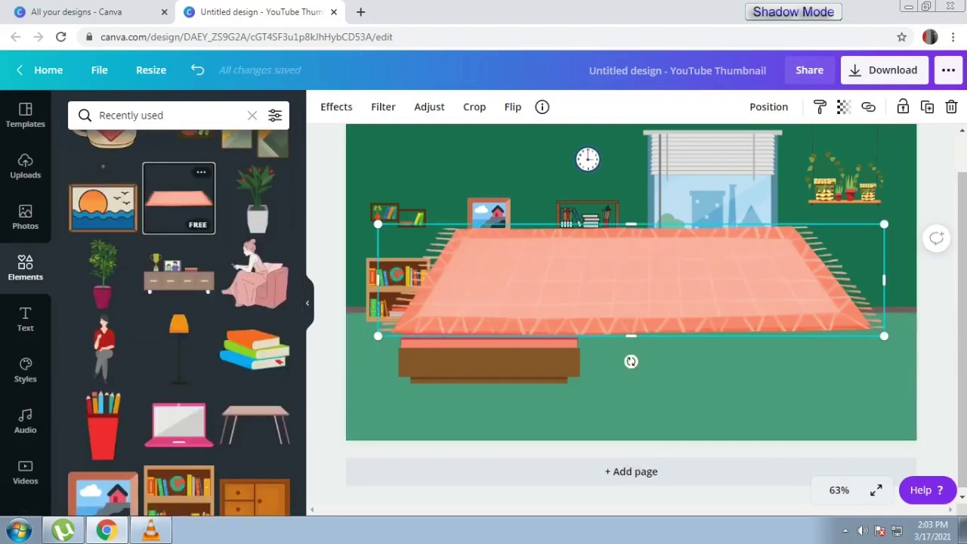
{"action": "left_click_drag", "start_coordinate": [646, 374], "coordinate": [642, 374]}
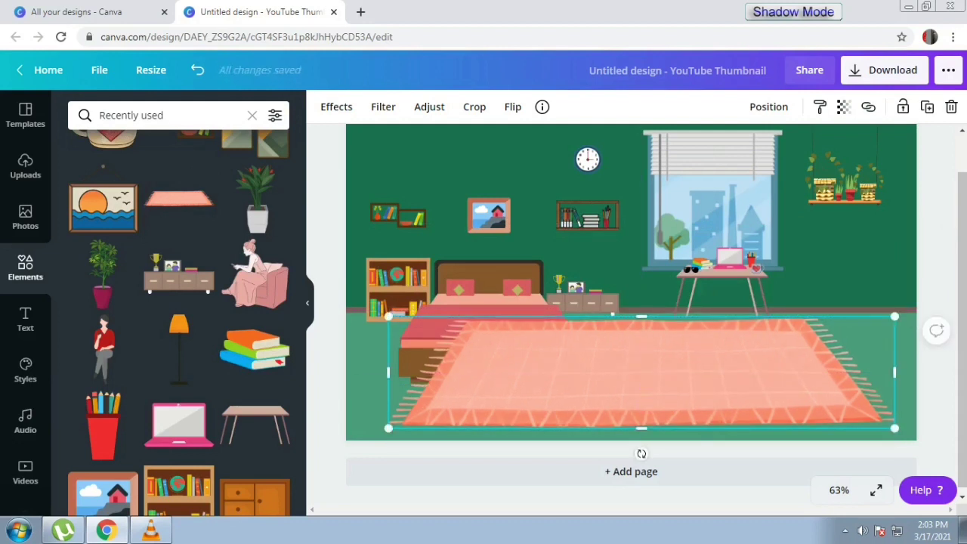
{"action": "left_click_drag", "start_coordinate": [387, 372], "coordinate": [365, 470]}
{"action": "left_click_drag", "start_coordinate": [630, 375], "coordinate": [660, 374]}
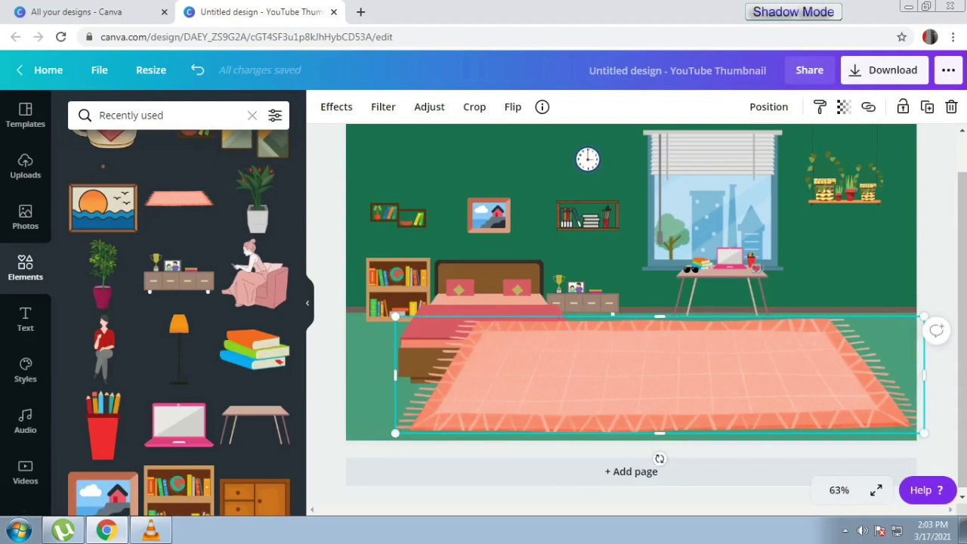
Step: Send the rug backward in the layer order until it lies beneath the bed
{"action": "left_click", "coordinate": [768, 107]}
{"action": "left_click", "coordinate": [707, 149]}
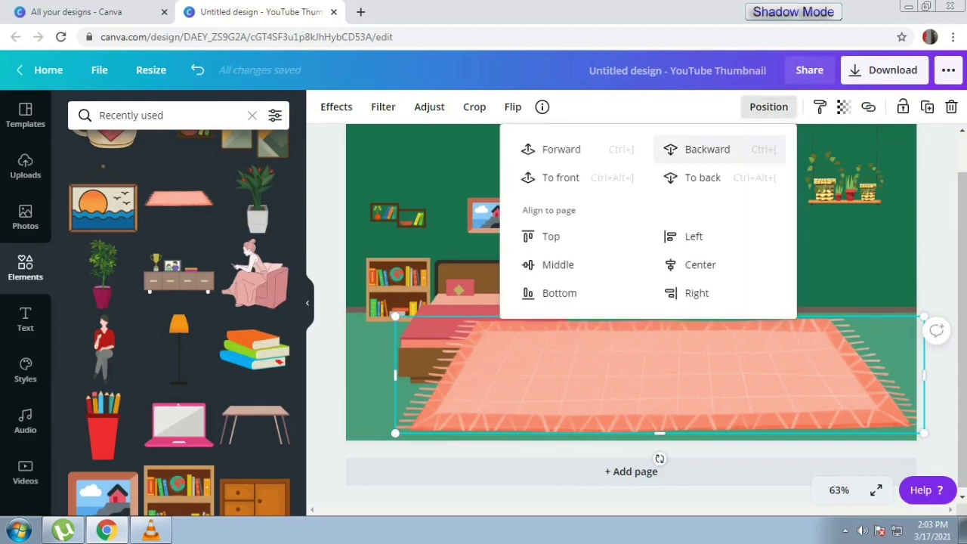
{"action": "left_click", "coordinate": [707, 148]}
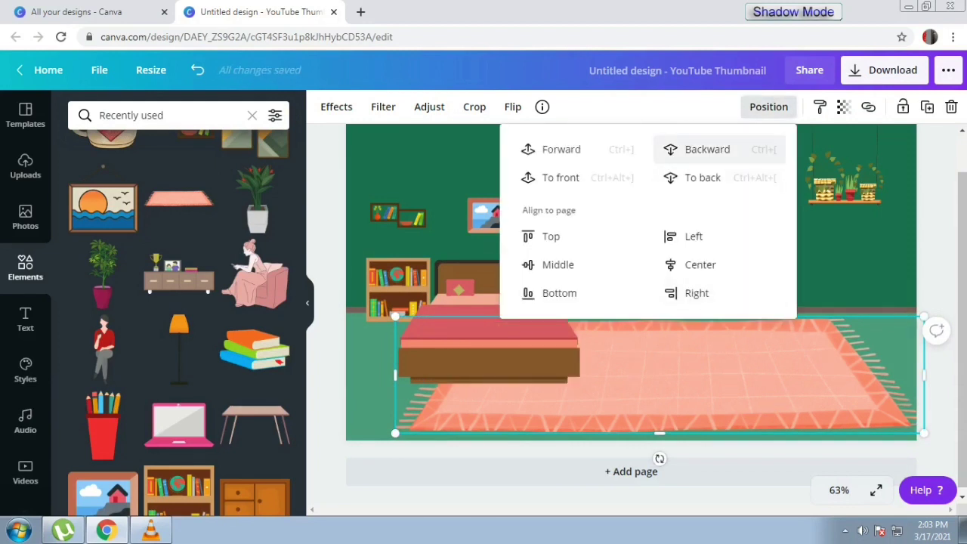
{"action": "left_click", "coordinate": [823, 322]}
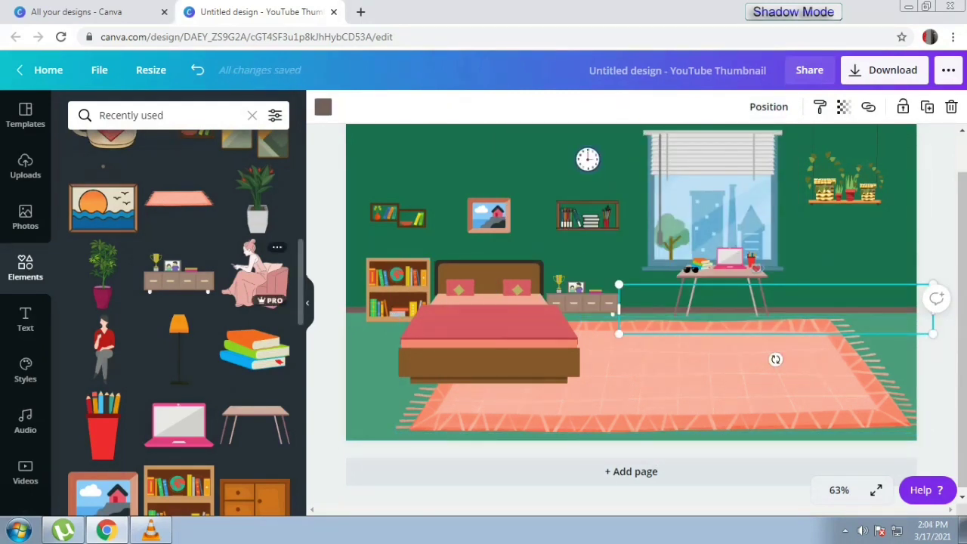
Step: Add the woman seated in the pink armchair and place her on the rug's right end, beside the table
{"action": "left_click", "coordinate": [255, 273]}
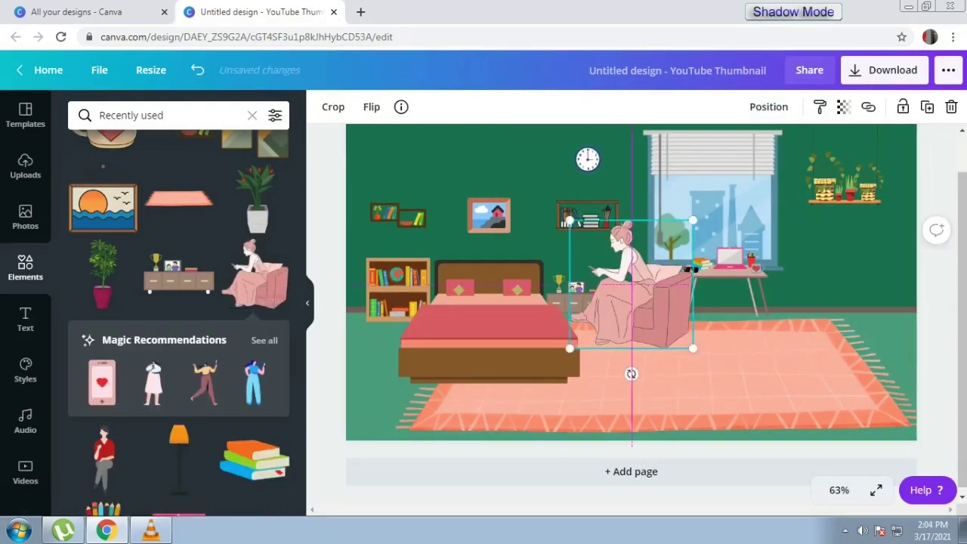
{"action": "left_click_drag", "start_coordinate": [631, 285], "coordinate": [826, 304]}
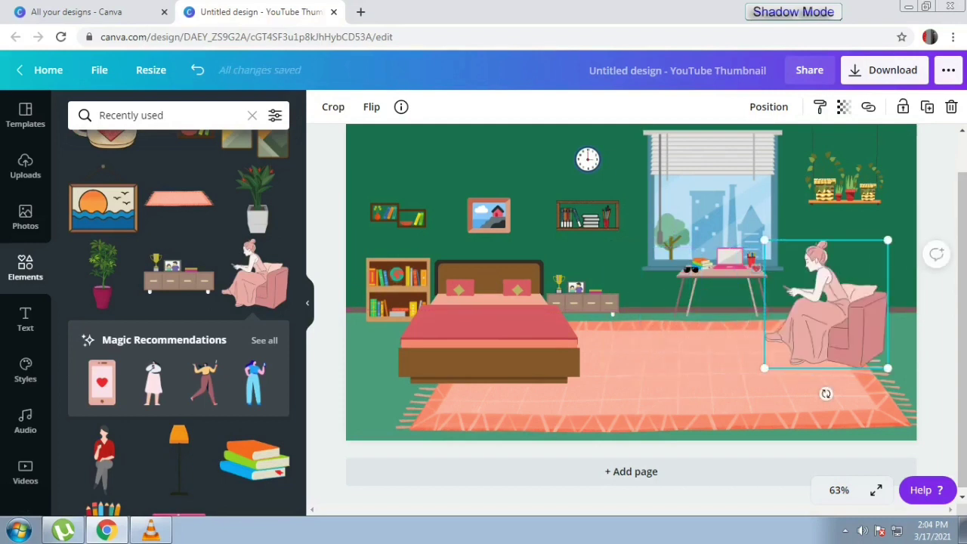
{"action": "left_click_drag", "start_coordinate": [764, 241], "coordinate": [755, 230]}
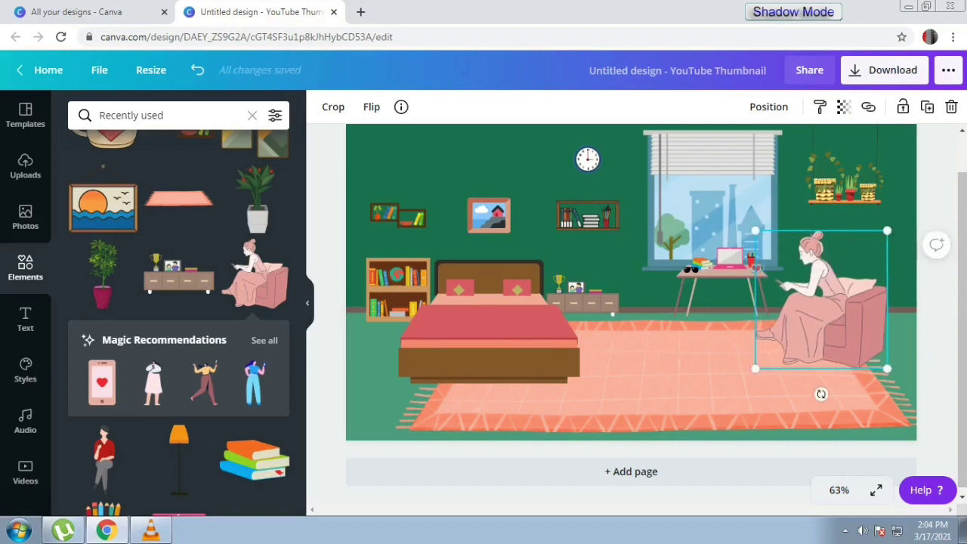
{"action": "left_click_drag", "start_coordinate": [887, 231], "coordinate": [878, 241]}
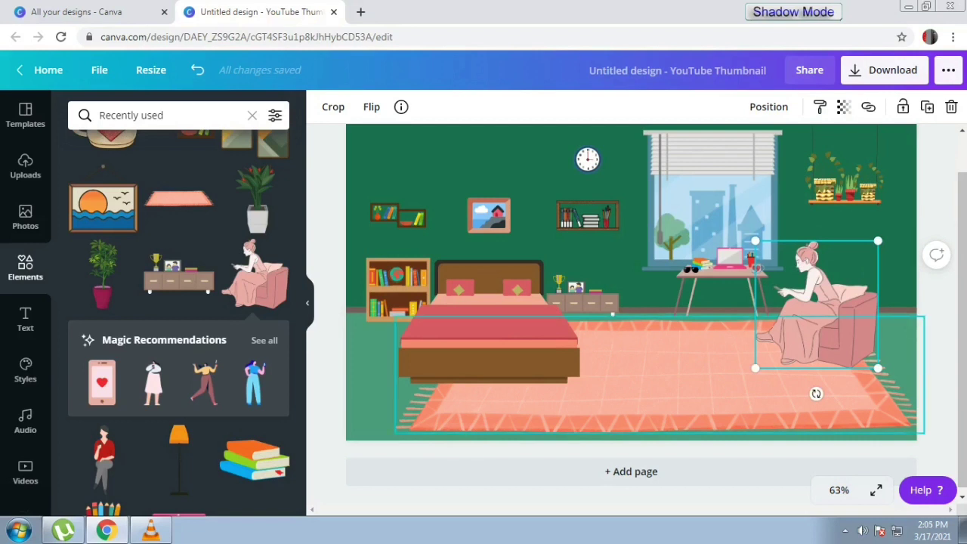
Step: Add the orange floor lamp, shrink it and stand it against the wall between the cabinet and the table
{"action": "mouse_move", "coordinate": [257, 275]}
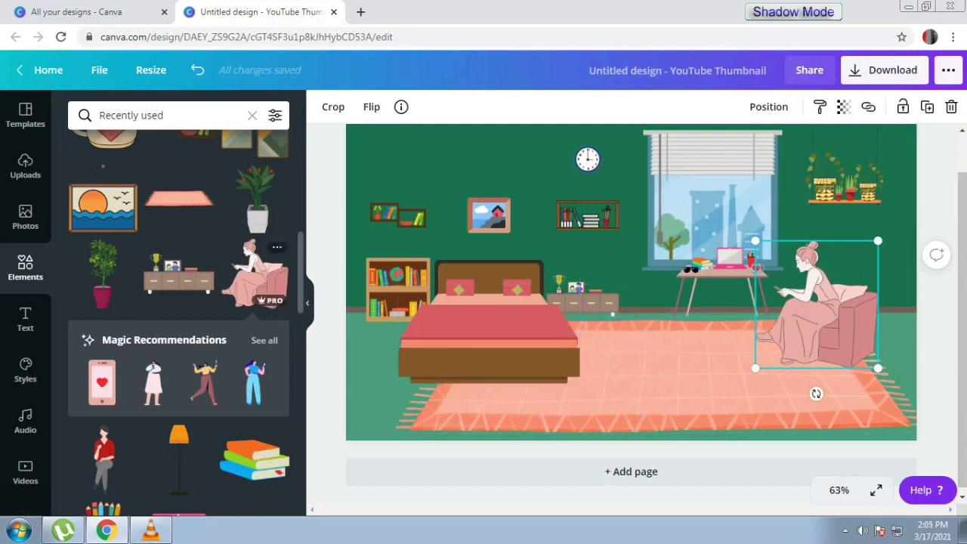
{"action": "left_click", "coordinate": [179, 457]}
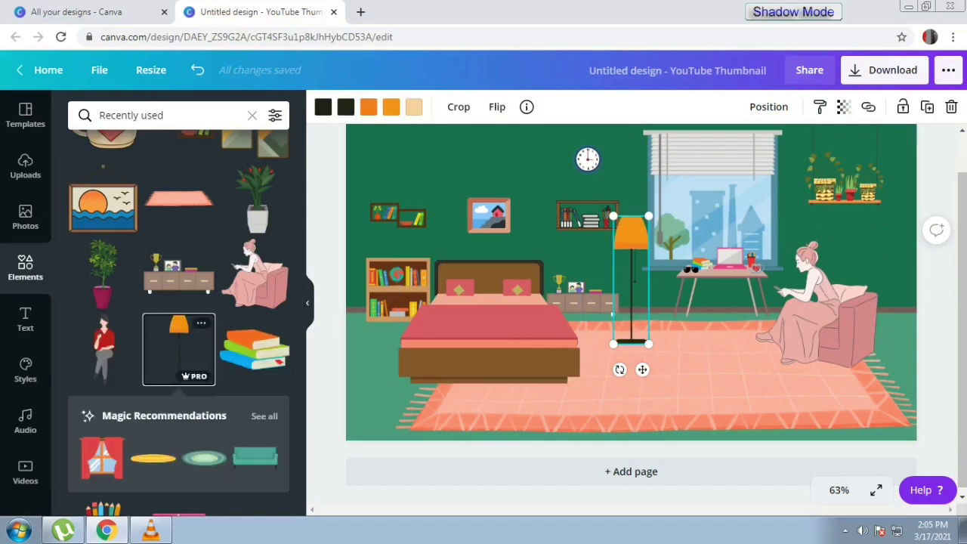
{"action": "left_click_drag", "start_coordinate": [613, 216], "coordinate": [627, 267]}
{"action": "left_click_drag", "start_coordinate": [639, 302], "coordinate": [642, 270]}
Step: Shift the window slightly right and move the floor lamp next to the table's left end
{"action": "left_click", "coordinate": [722, 200]}
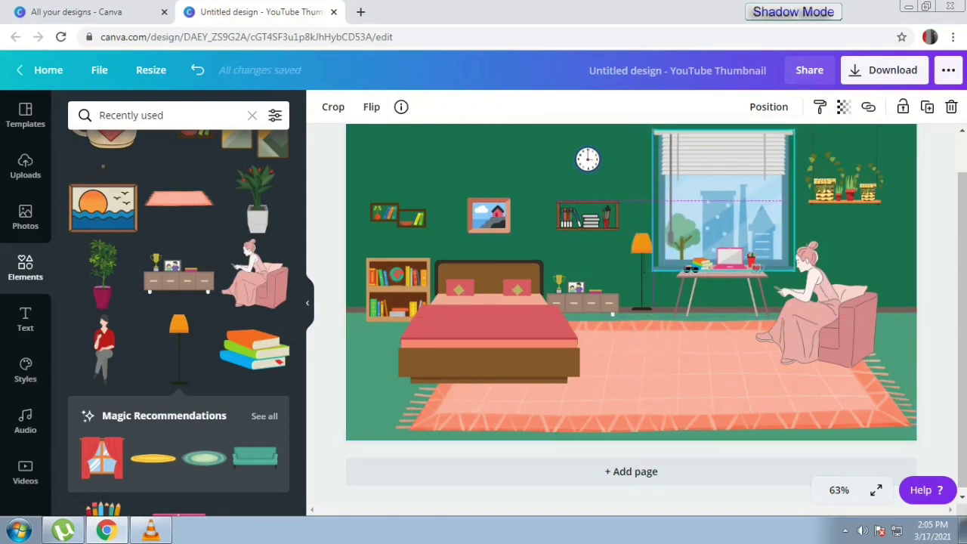
{"action": "left_click_drag", "start_coordinate": [723, 200], "coordinate": [730, 200]}
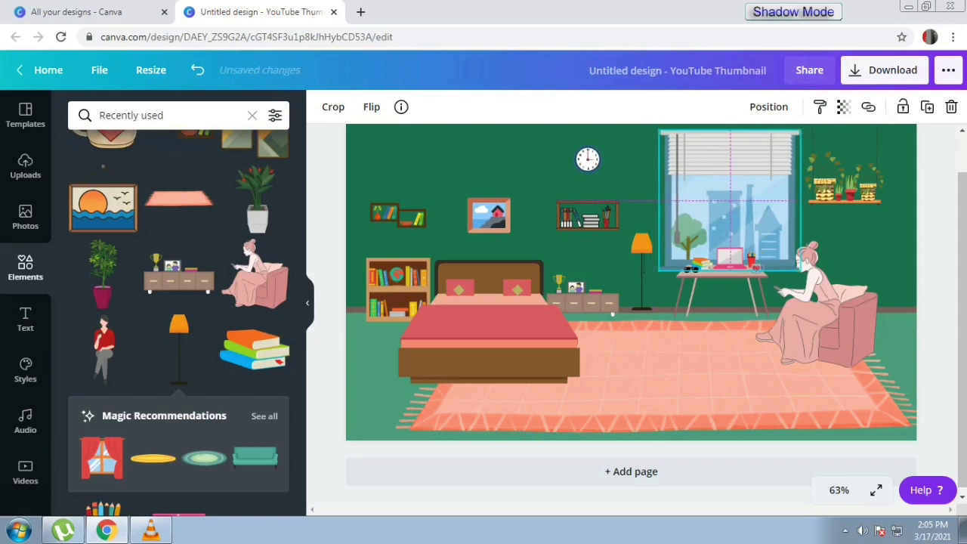
{"action": "left_click_drag", "start_coordinate": [641, 249], "coordinate": [659, 250]}
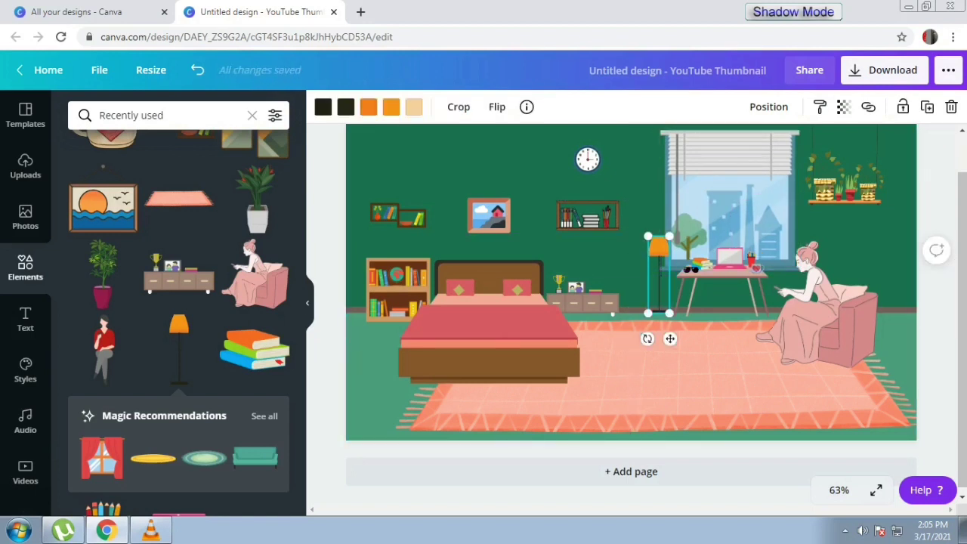
Step: Add the green potted plant with the white pot, shrink it and place it between the cabinet and the floor lamp
{"action": "scroll", "coordinate": [179, 317], "scroll_direction": "up", "scroll_amount": 5}
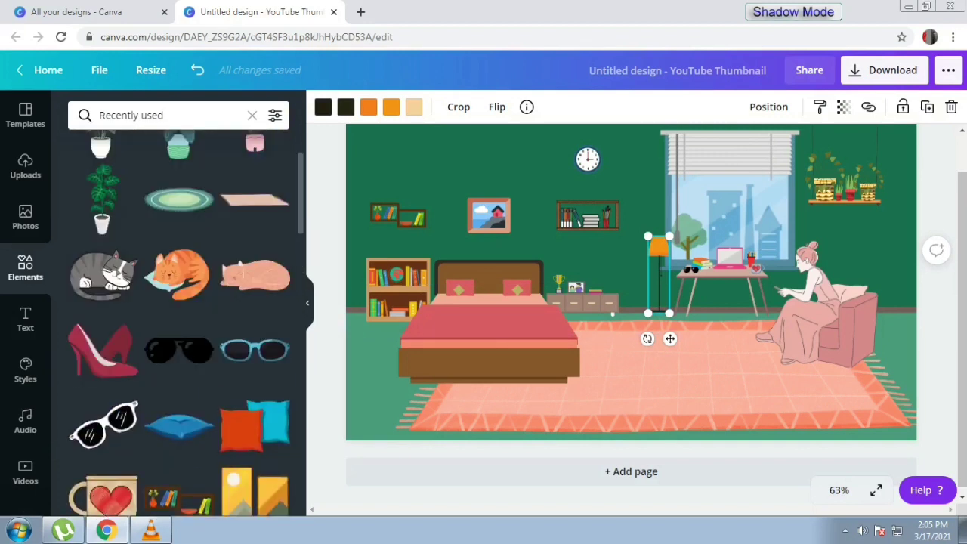
{"action": "scroll", "coordinate": [179, 317], "scroll_direction": "up", "scroll_amount": 2}
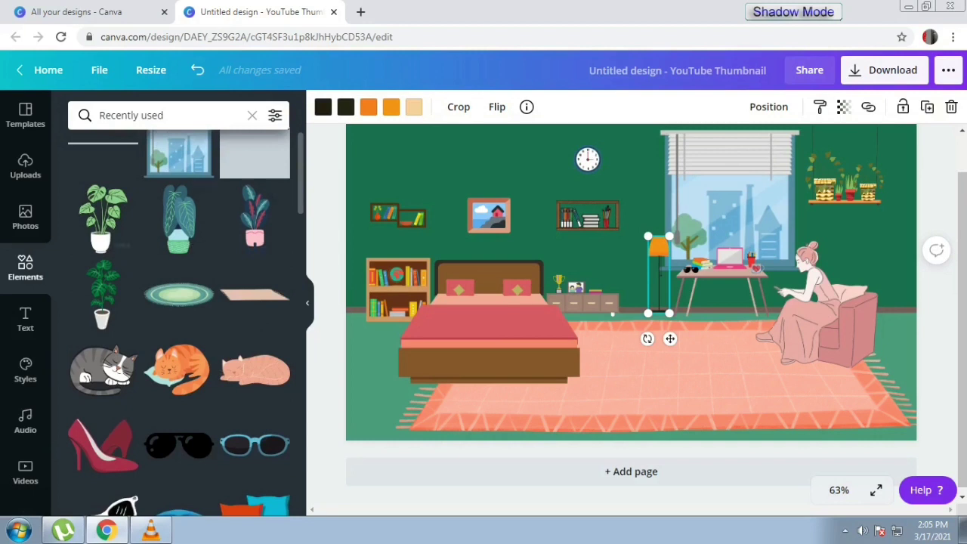
{"action": "left_click", "coordinate": [102, 219]}
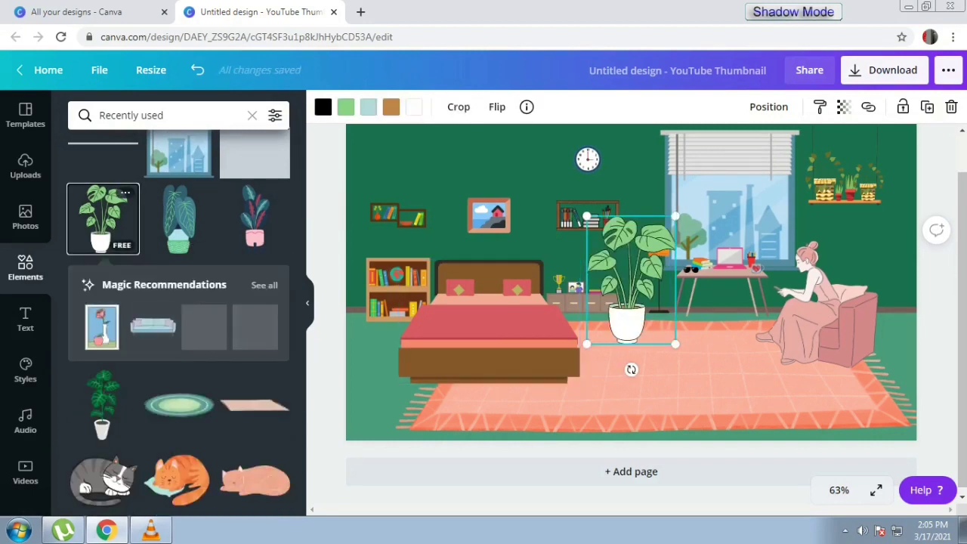
{"action": "left_click_drag", "start_coordinate": [673, 222], "coordinate": [637, 291]}
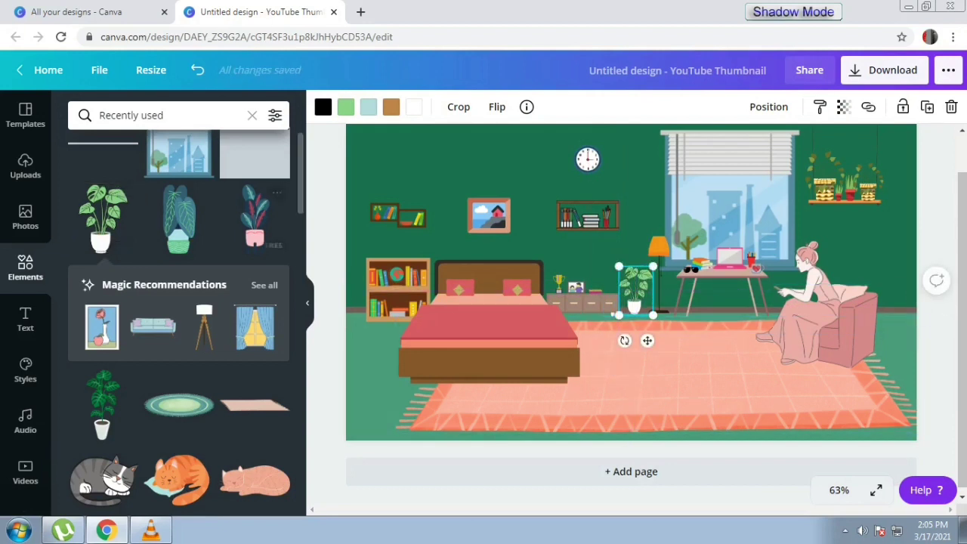
Step: Add the dark-leaved plant in the pink pot, shrink it and place it at the right wall behind the armchair
{"action": "left_click", "coordinate": [255, 219]}
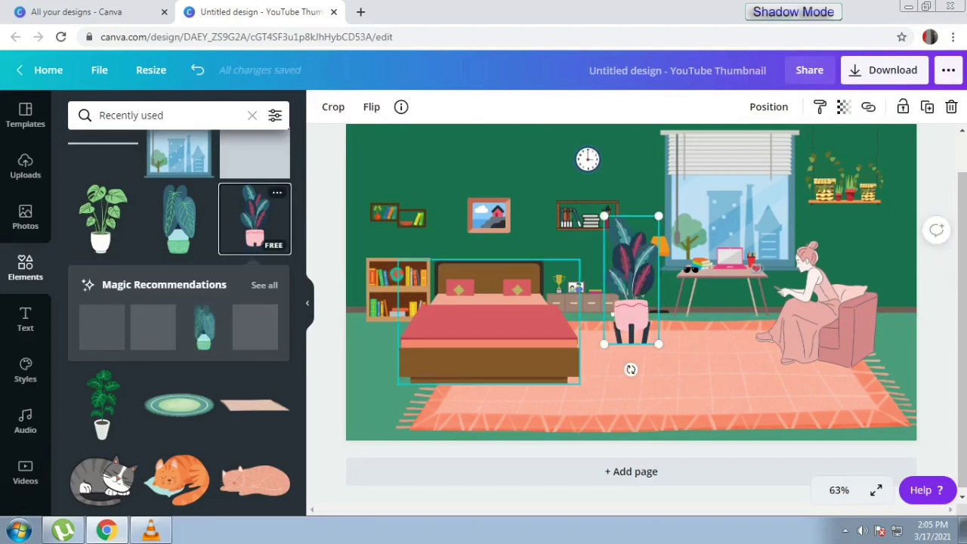
{"action": "left_click_drag", "start_coordinate": [604, 217], "coordinate": [622, 258]}
{"action": "left_click_drag", "start_coordinate": [640, 302], "coordinate": [897, 281]}
Step: Add the red high heels, shrink them and place them on the floor left of the bed's foot
{"action": "scroll", "coordinate": [179, 317], "scroll_direction": "down", "scroll_amount": 3}
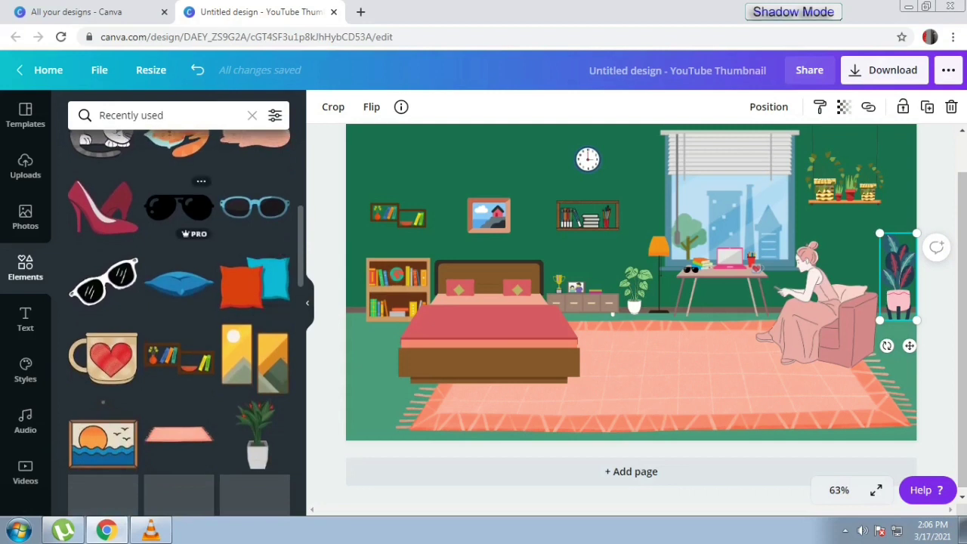
{"action": "left_click", "coordinate": [103, 205]}
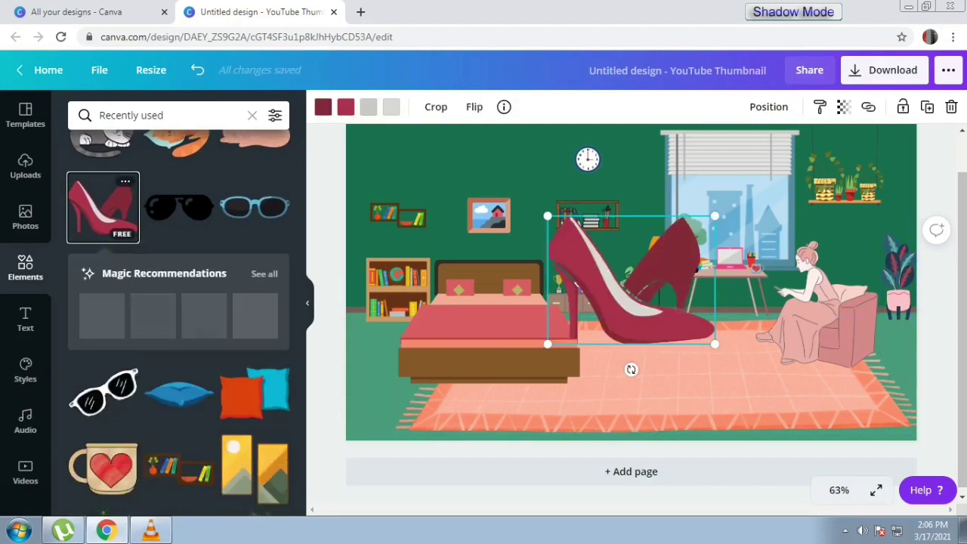
{"action": "left_click_drag", "start_coordinate": [714, 216], "coordinate": [378, 373]}
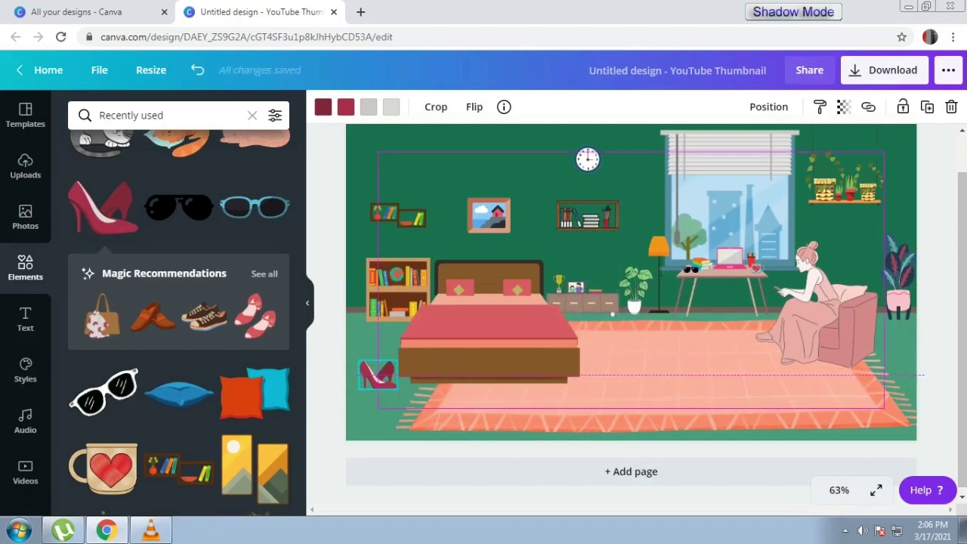
Step: Recolour both red tones of the high heels to black and make the shoes slightly smaller
{"action": "left_click", "coordinate": [345, 106]}
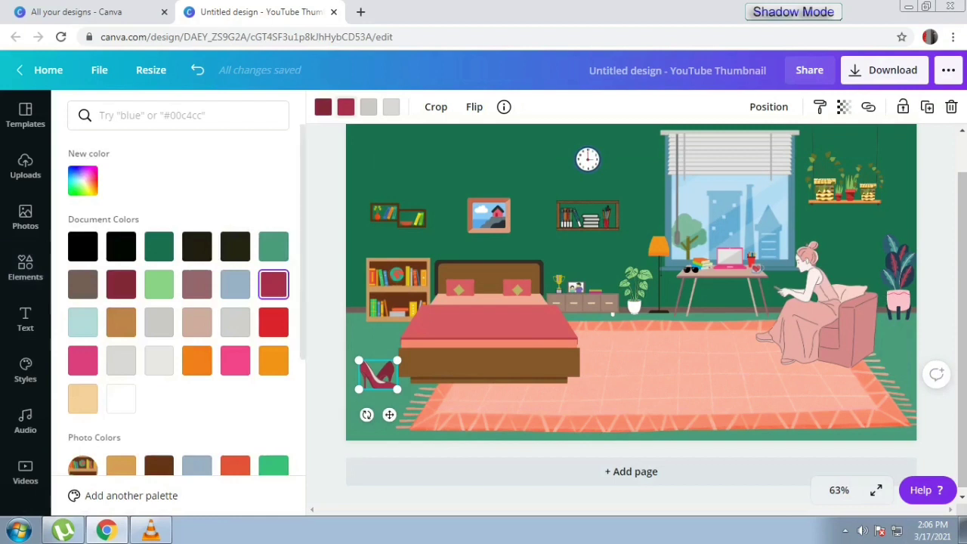
{"action": "left_click", "coordinate": [121, 246]}
{"action": "left_click", "coordinate": [322, 106]}
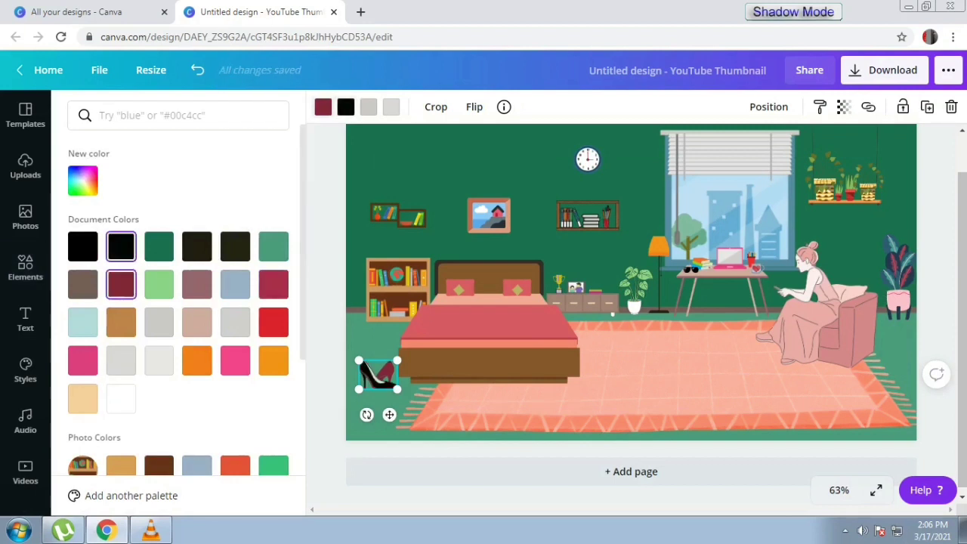
{"action": "left_click", "coordinate": [121, 246]}
{"action": "left_click_drag", "start_coordinate": [359, 361], "coordinate": [379, 373]}
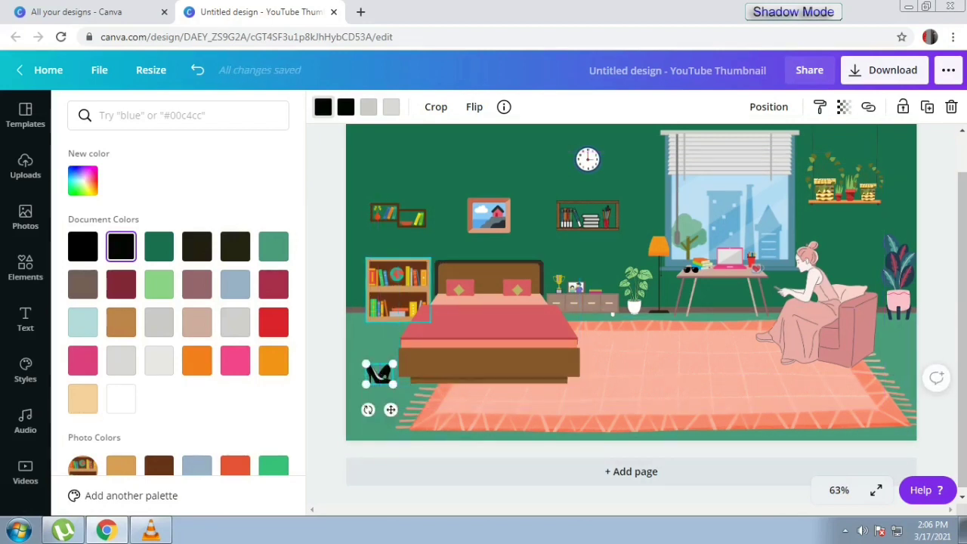
Step: Move the bookcase to the room's left edge and shift the bed and the black heels left with it
{"action": "left_click_drag", "start_coordinate": [397, 291], "coordinate": [379, 293]}
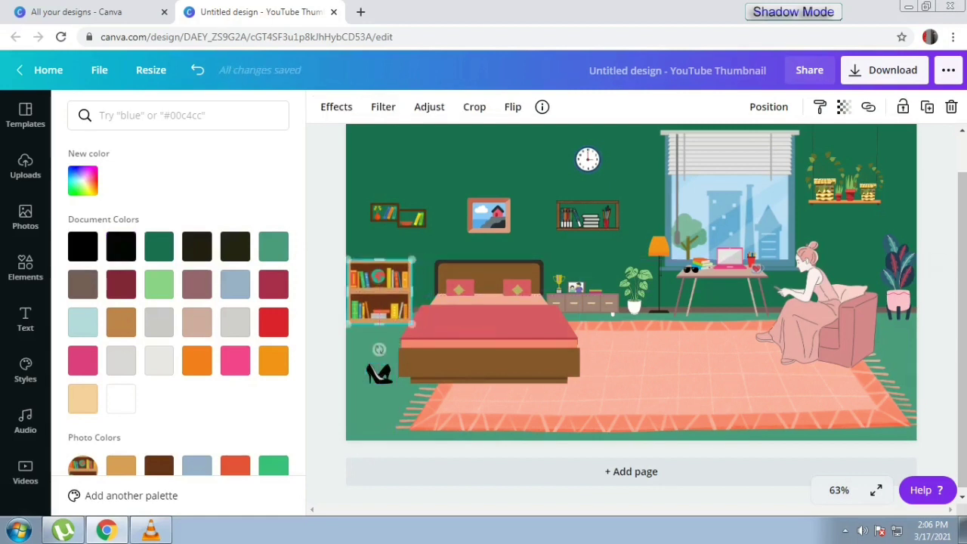
{"action": "left_click_drag", "start_coordinate": [484, 333], "coordinate": [464, 336]}
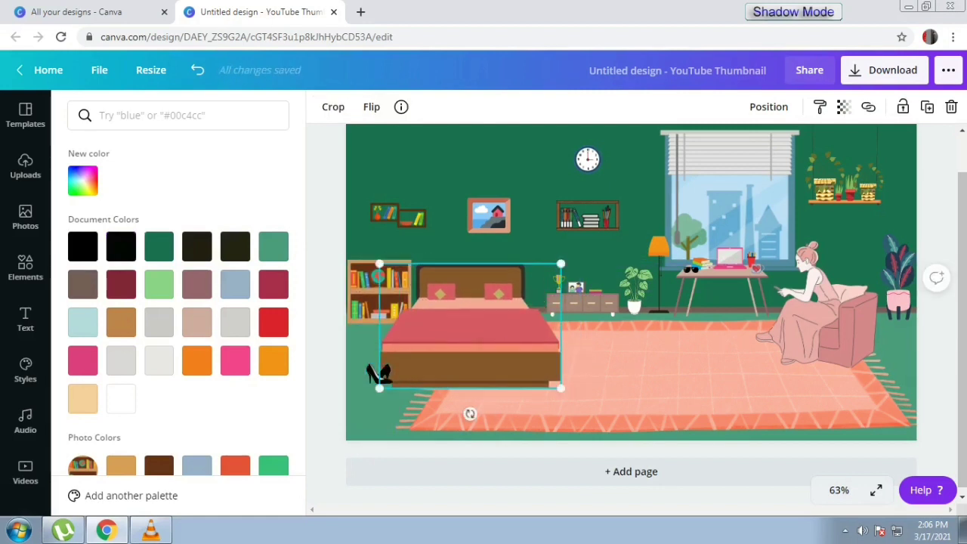
{"action": "mouse_move", "coordinate": [378, 373]}
{"action": "left_mouse_down"}
{"action": "mouse_move", "coordinate": [366, 368]}
{"action": "mouse_move", "coordinate": [367, 378]}
{"action": "left_mouse_up"}
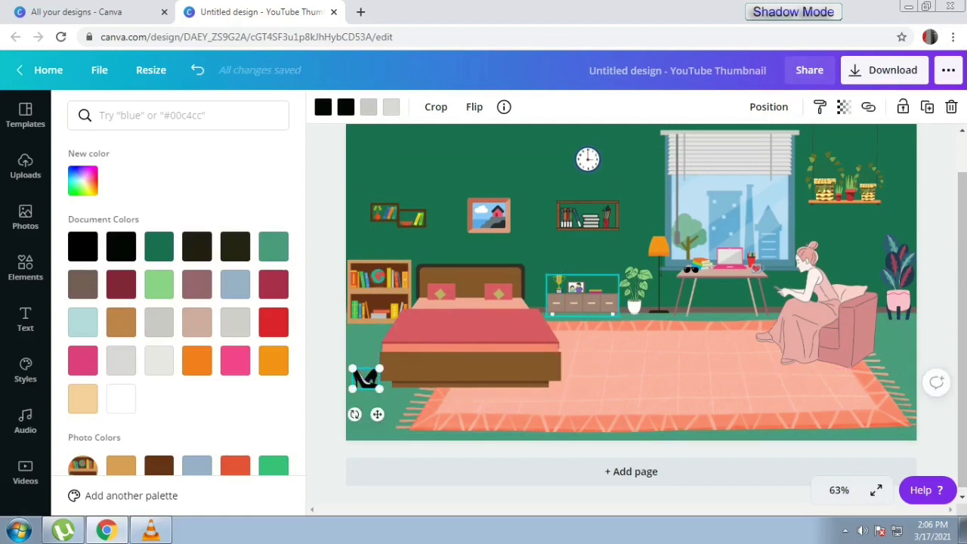
Step: Shift the cabinet, the white-potted plant and the floor lamp left to even out the spacing beside the bed
{"action": "left_click_drag", "start_coordinate": [582, 302], "coordinate": [565, 302]}
{"action": "left_click_drag", "start_coordinate": [634, 291], "coordinate": [624, 292]}
{"action": "left_click_drag", "start_coordinate": [659, 265], "coordinate": [648, 265]}
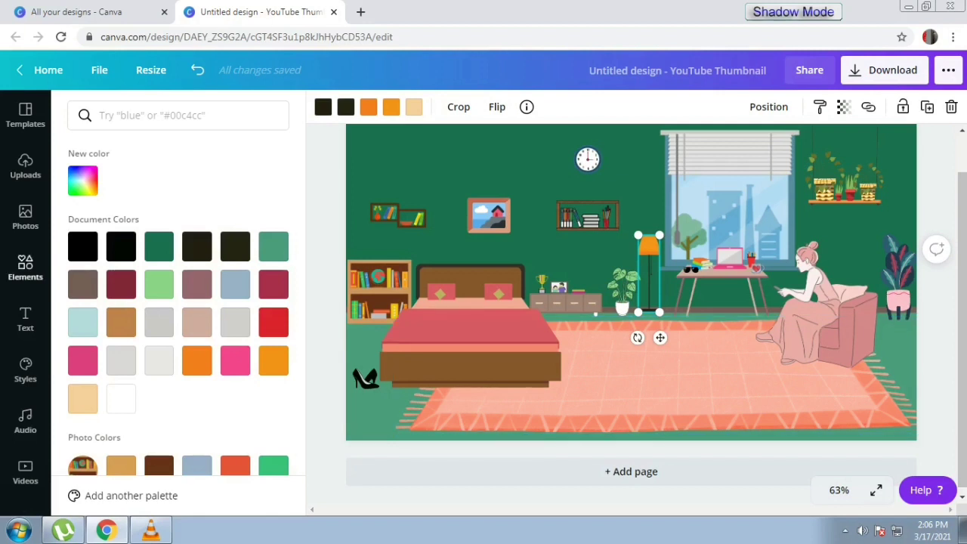
Step: Add the sleeping grey cat from the recently used elements, shrink it and place it on the rug's back edge below the desk
{"action": "left_click", "coordinate": [25, 268]}
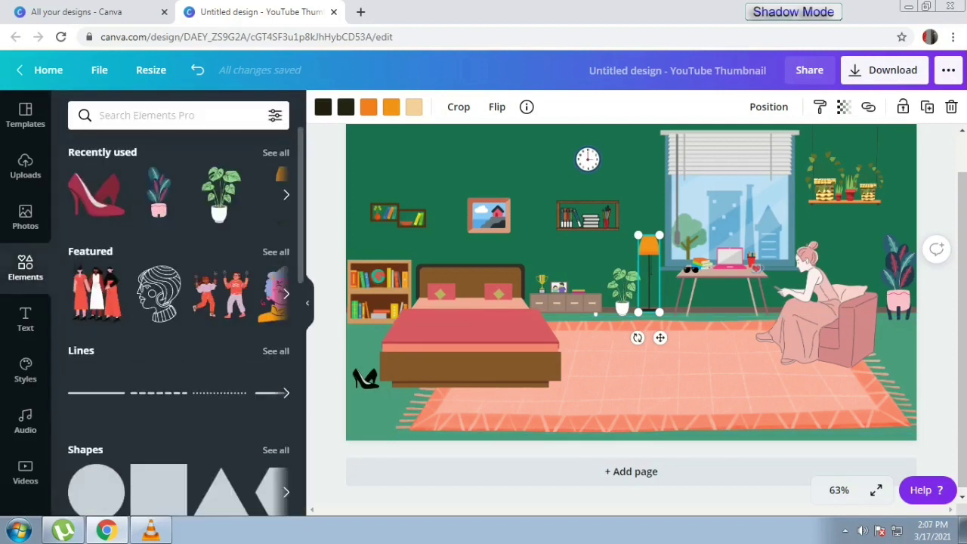
{"action": "left_click", "coordinate": [276, 151]}
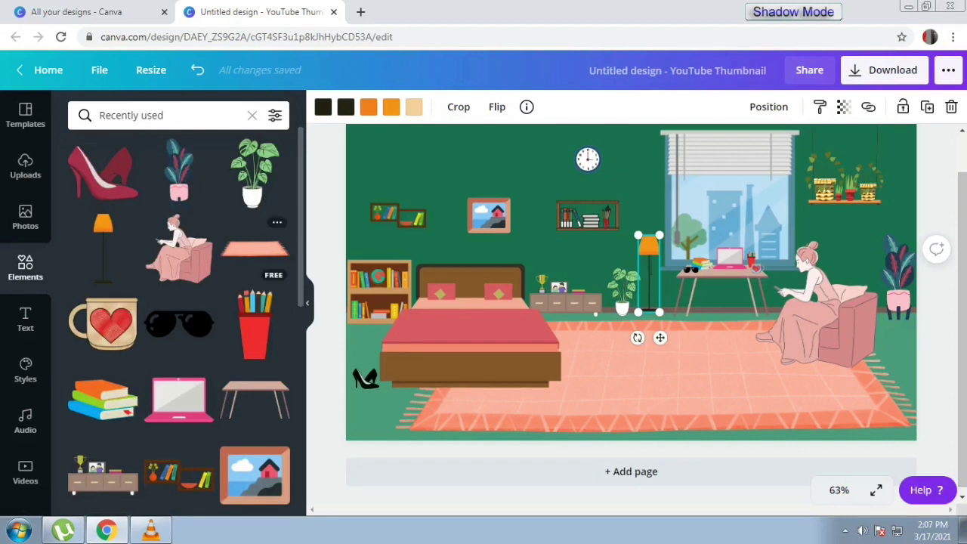
{"action": "scroll", "coordinate": [179, 325], "scroll_direction": "down", "scroll_amount": 2}
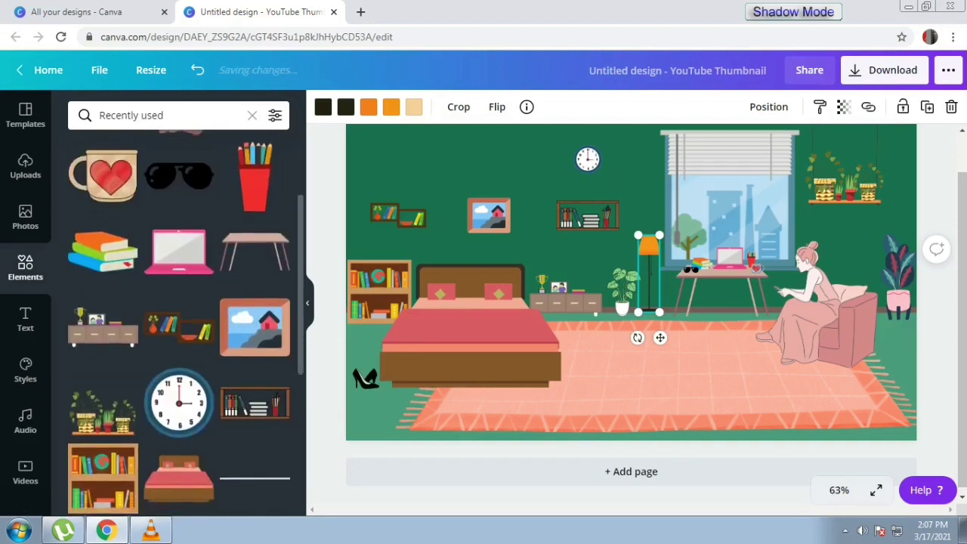
{"action": "scroll", "coordinate": [179, 325], "scroll_direction": "down", "scroll_amount": 3}
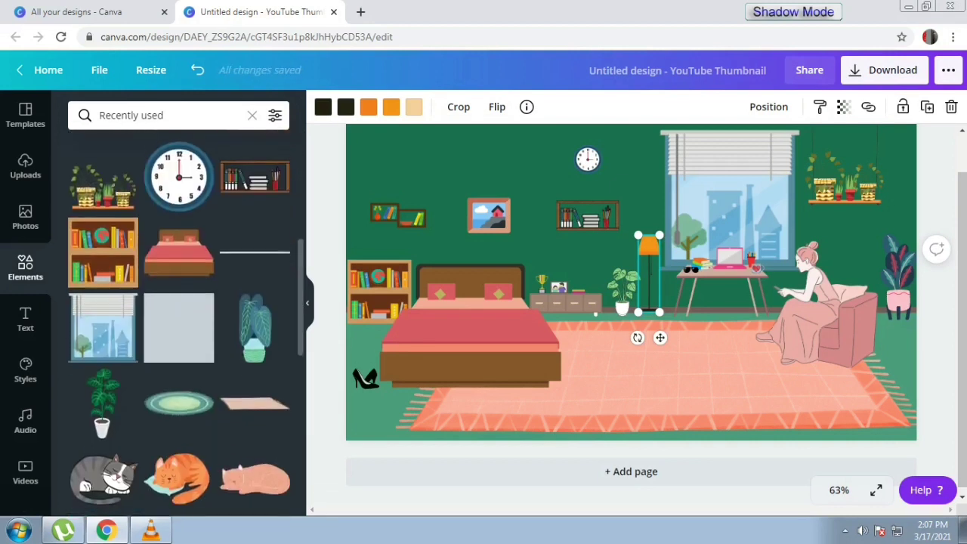
{"action": "scroll", "coordinate": [179, 323], "scroll_direction": "down", "scroll_amount": 2}
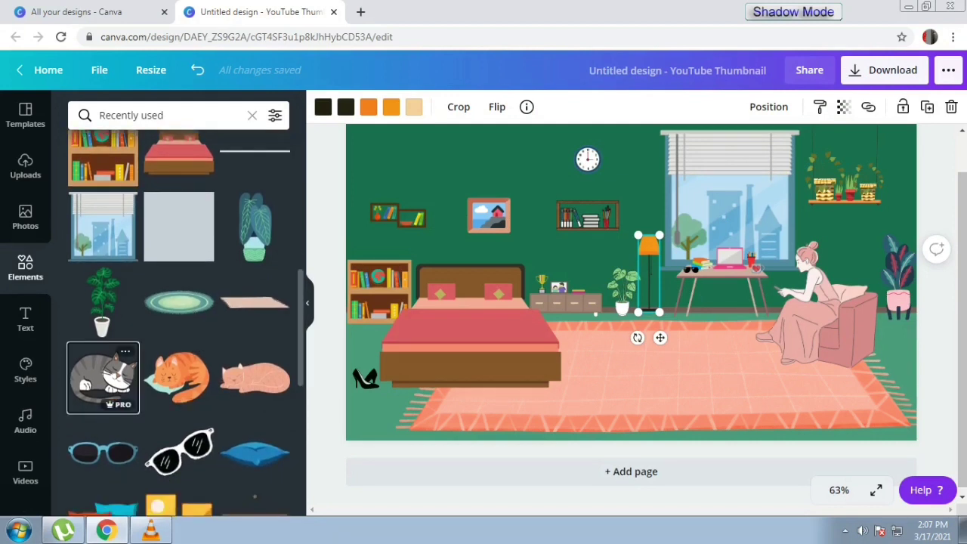
{"action": "left_click", "coordinate": [103, 374]}
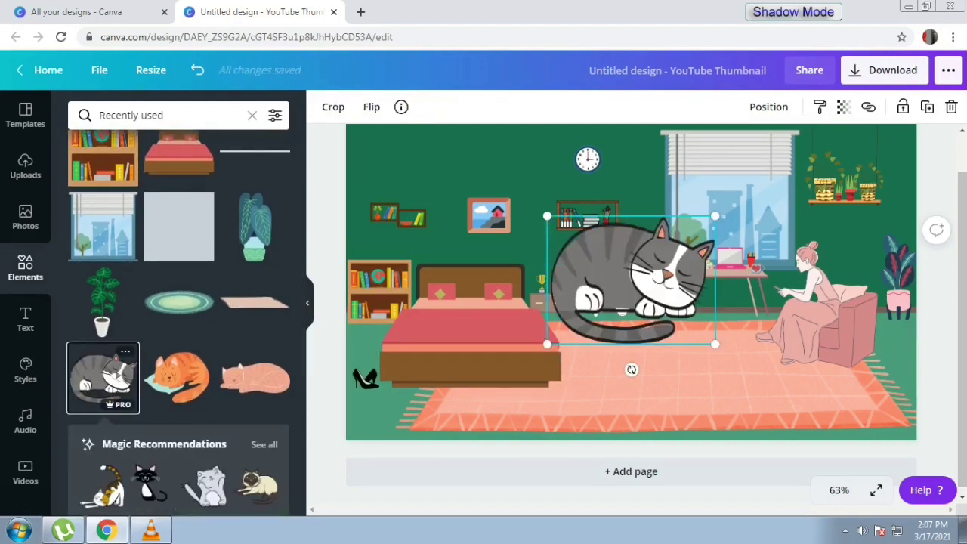
{"action": "left_click_drag", "start_coordinate": [547, 217], "coordinate": [687, 317]}
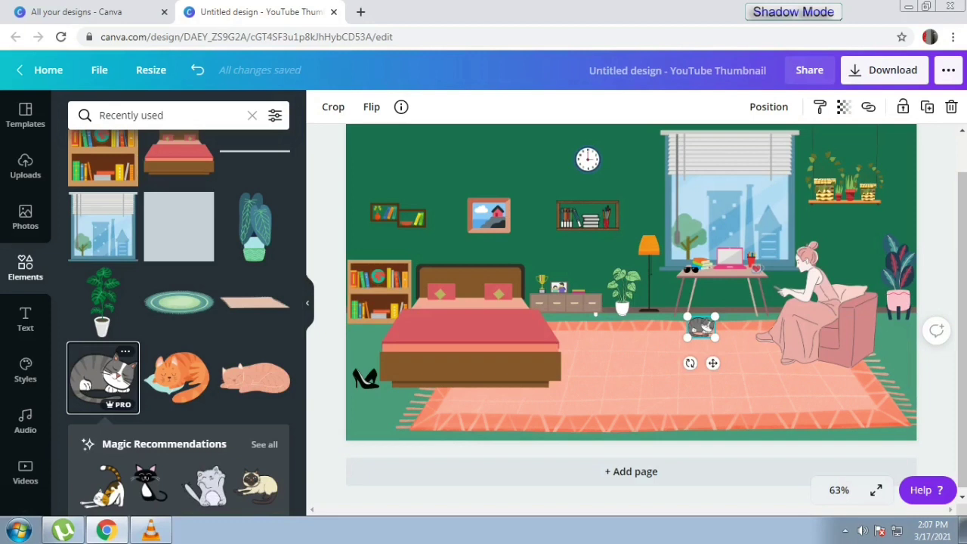
Step: Add the blue floor cushion, shrink it and place it on the rug's front edge near the bed
{"action": "scroll", "coordinate": [105, 325], "scroll_direction": "down", "scroll_amount": 3}
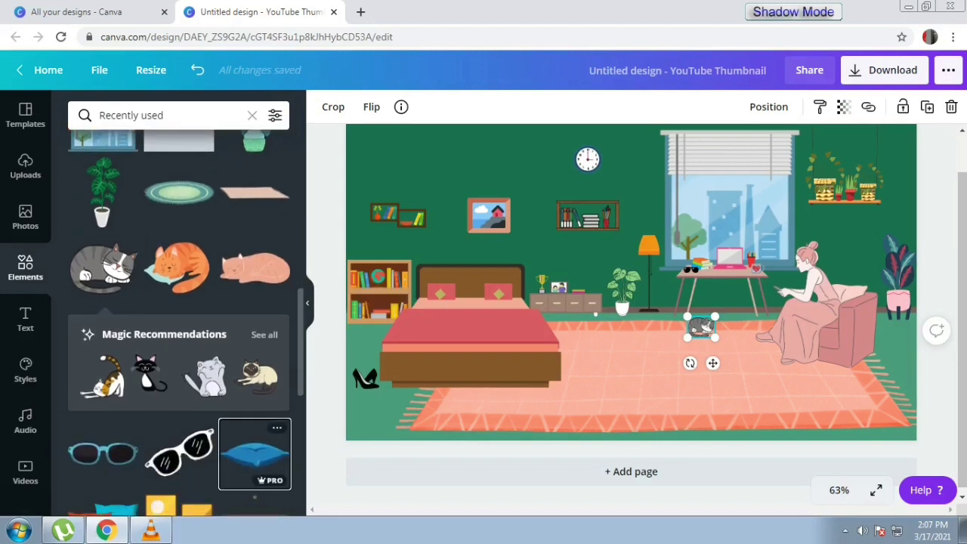
{"action": "left_click", "coordinate": [255, 453]}
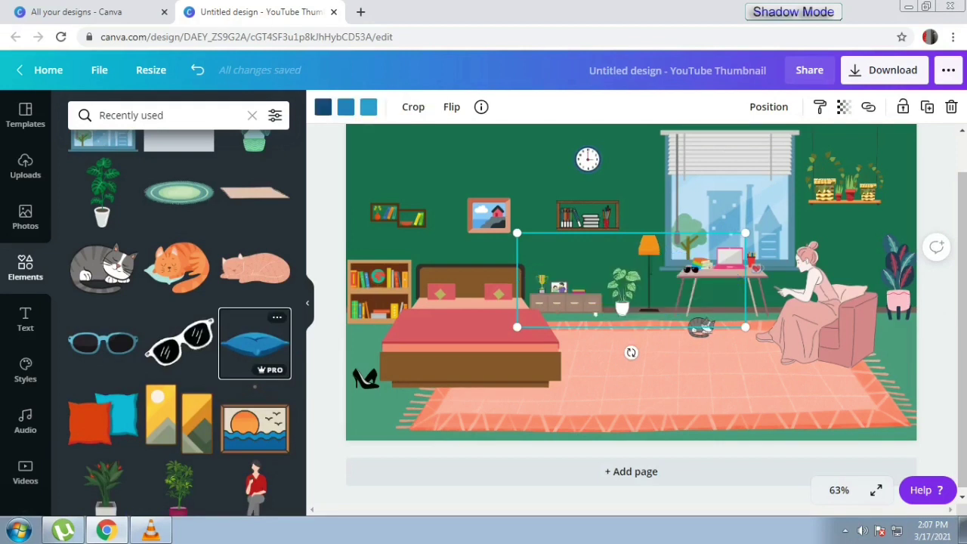
{"action": "left_click_drag", "start_coordinate": [745, 233], "coordinate": [588, 410]}
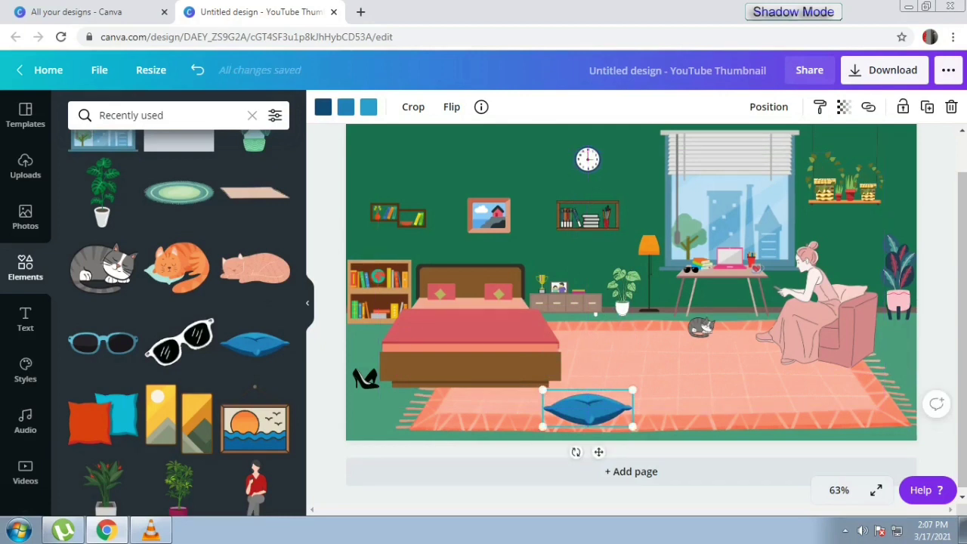
Step: Add the orange and turquoise cushion pair, shrink it and lean it against the bed's foot beside the blue cushion
{"action": "left_click", "coordinate": [102, 419]}
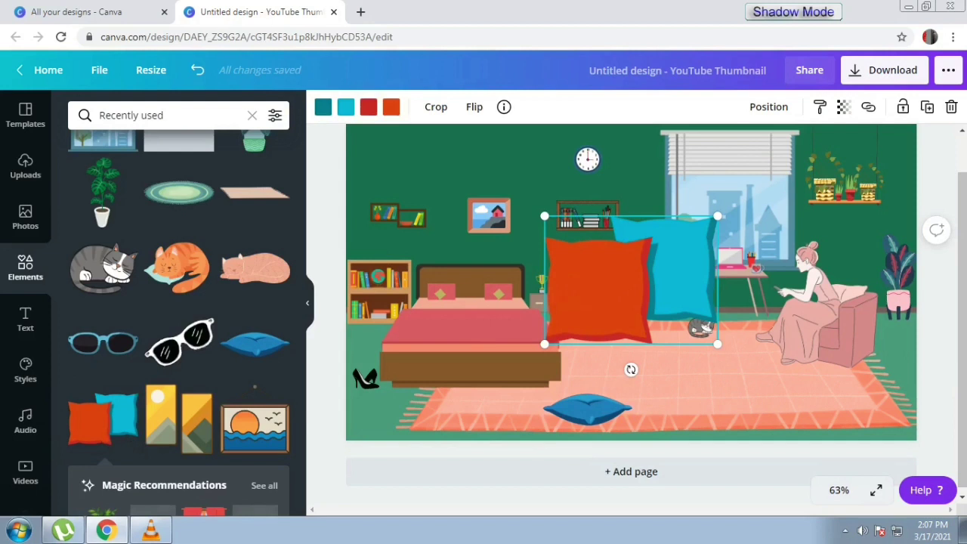
{"action": "left_click_drag", "start_coordinate": [631, 280], "coordinate": [466, 390]}
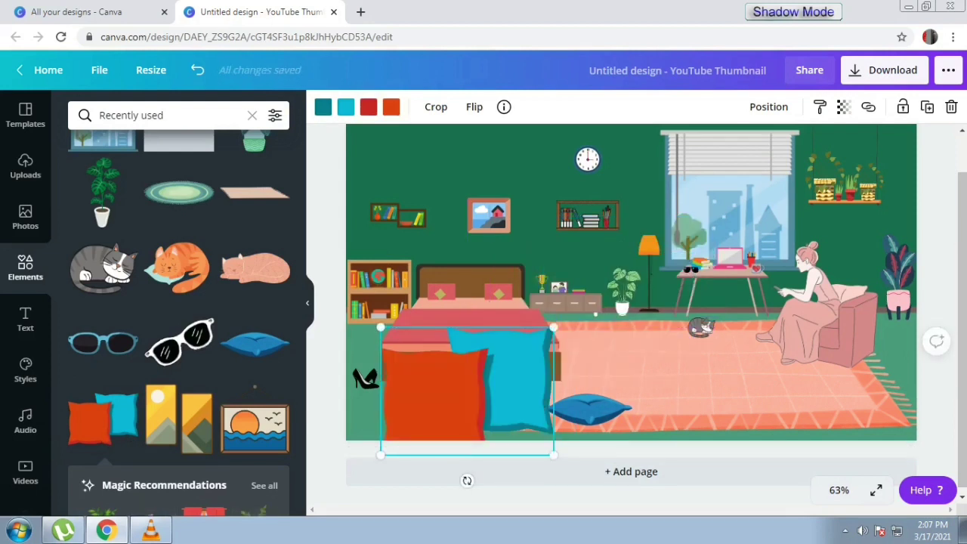
{"action": "left_click_drag", "start_coordinate": [381, 328], "coordinate": [489, 409]}
{"action": "left_click_drag", "start_coordinate": [522, 439], "coordinate": [508, 393]}
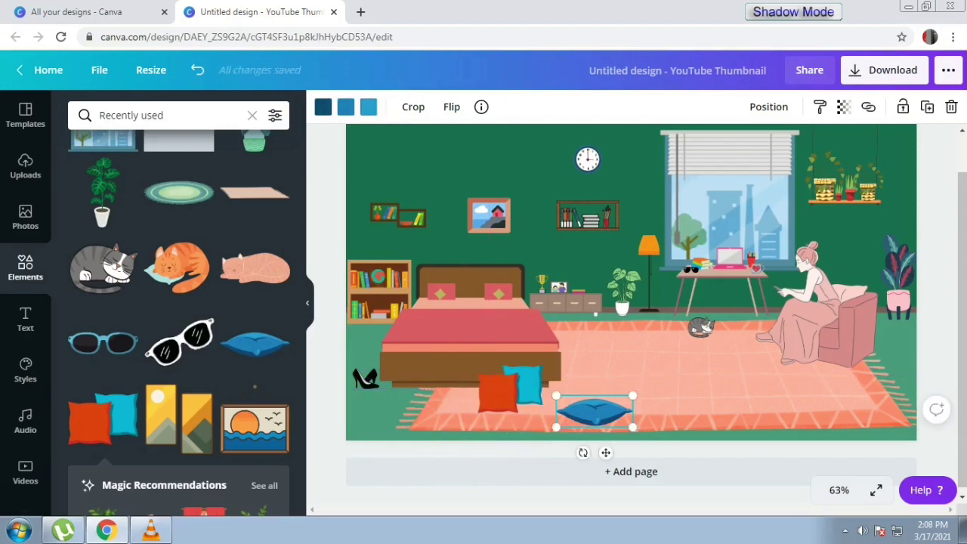
Step: Add the sleeping orange cat, shrink it and place it on the bed's red blanket near the foot end
{"action": "left_click", "coordinate": [182, 269]}
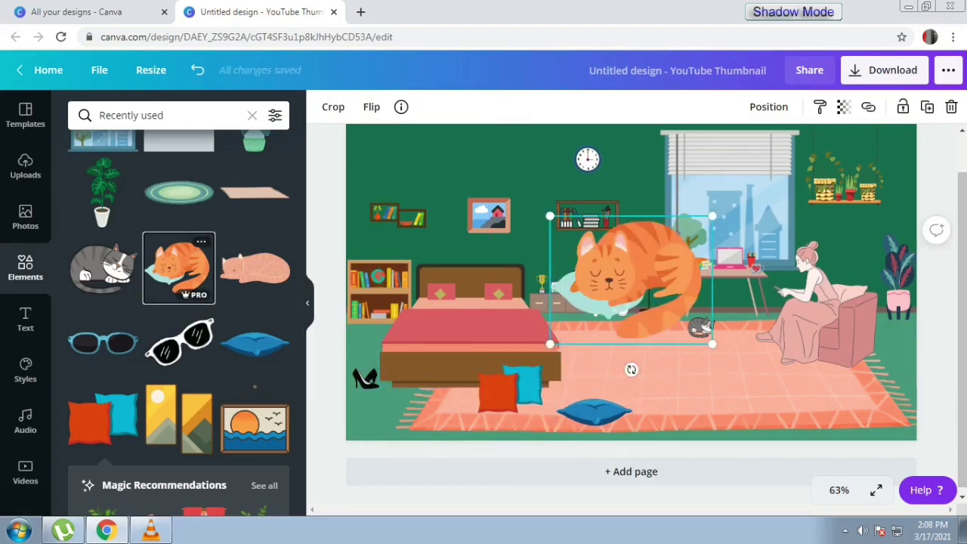
{"action": "left_click_drag", "start_coordinate": [712, 216], "coordinate": [522, 348]}
{"action": "left_click", "coordinate": [529, 355]}
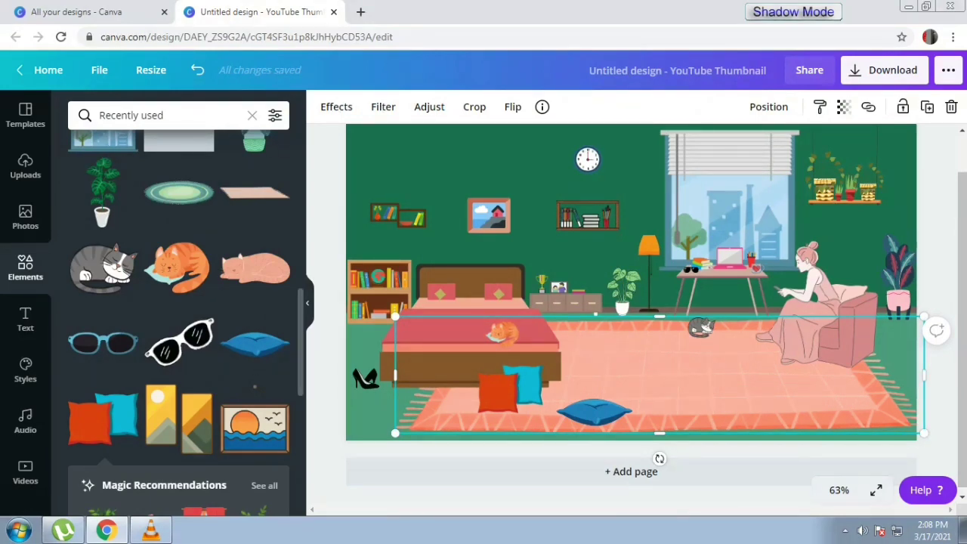
Step: Add the yellow pendant lamp, hang it from the ceiling at the window's right side and hang a duplicate above the bed
{"action": "scroll", "coordinate": [255, 387], "scroll_direction": "down", "scroll_amount": 3}
{"action": "left_click", "coordinate": [255, 420]}
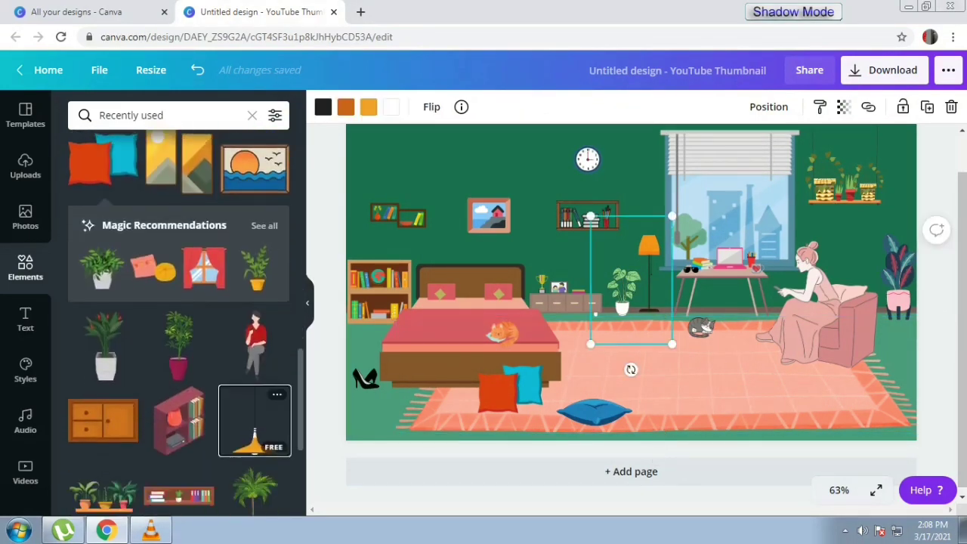
{"action": "left_click_drag", "start_coordinate": [632, 325], "coordinate": [802, 173]}
{"action": "key", "text": "ctrl+z"}
{"action": "key", "text": "ctrl+d"}
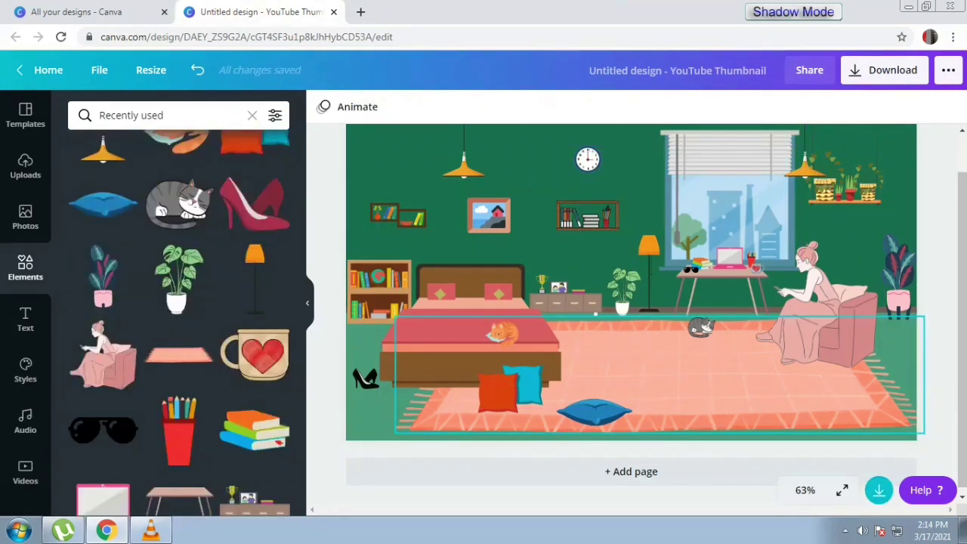
Step: Search the elements library for "chair"
{"action": "left_click", "coordinate": [164, 115]}
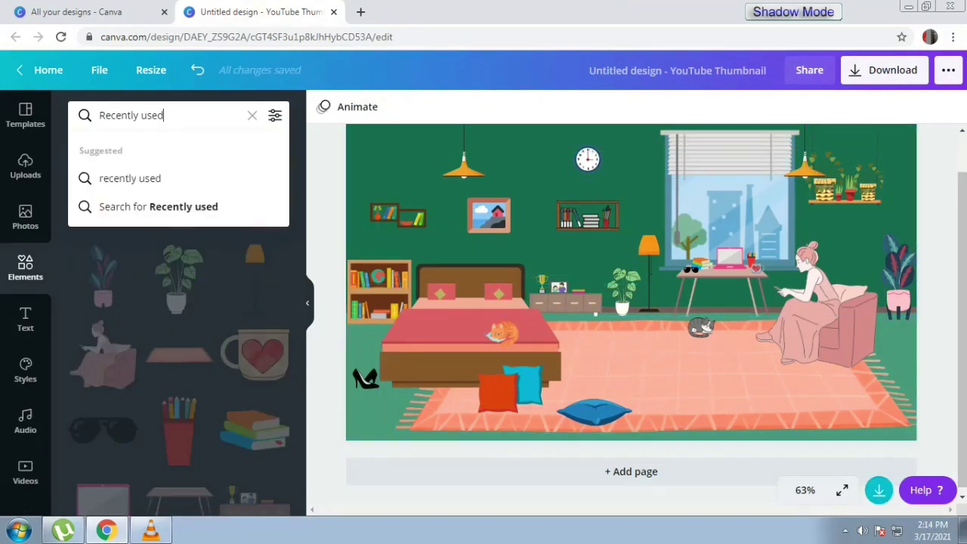
{"action": "key", "text": "ctrl+a"}
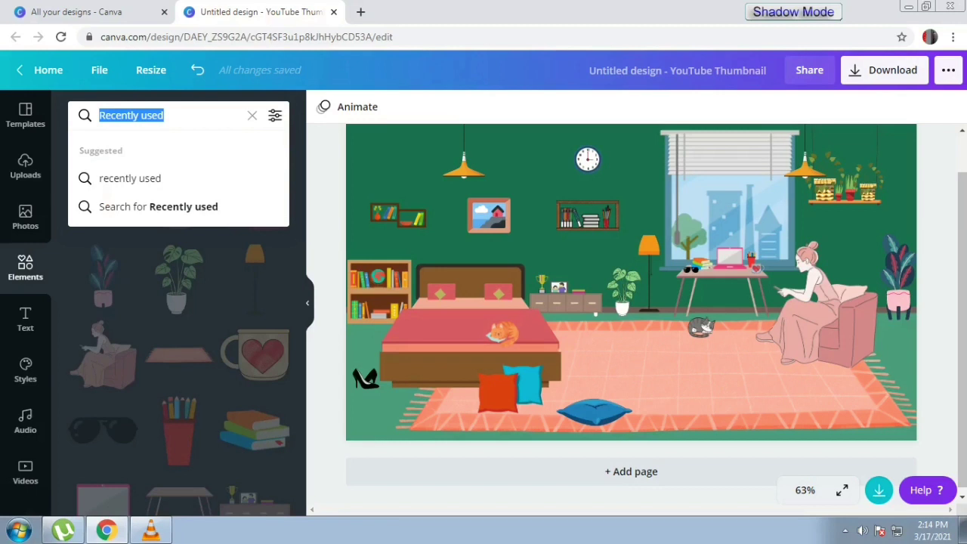
{"action": "type", "text": "chair"}
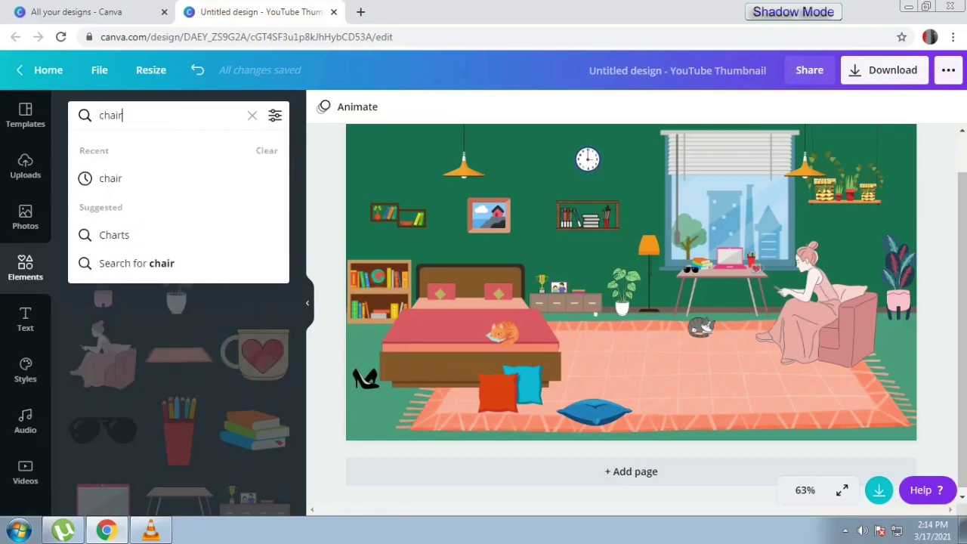
{"action": "key", "text": "Return"}
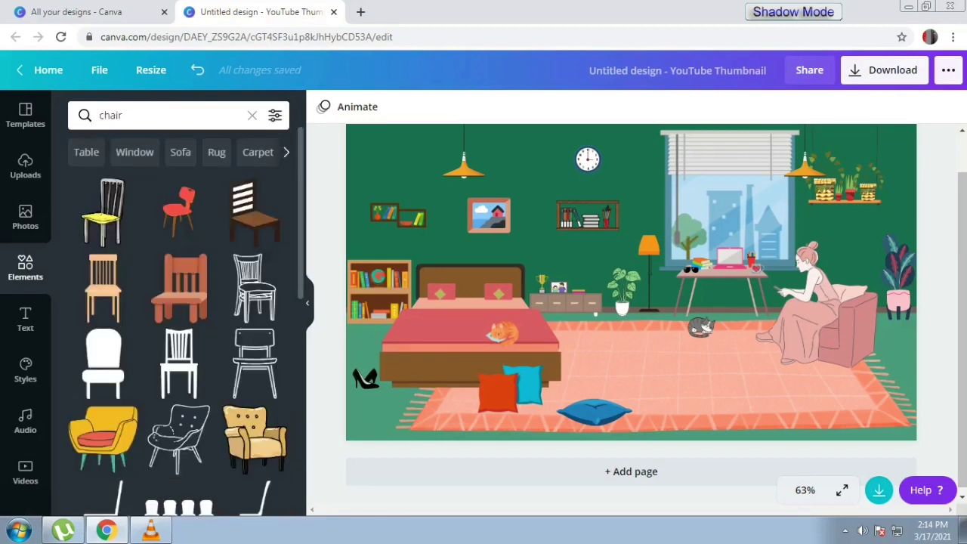
Step: Look through the chair search results for a chair that suits the desk
{"action": "scroll", "coordinate": [179, 317], "scroll_direction": "down", "scroll_amount": 4}
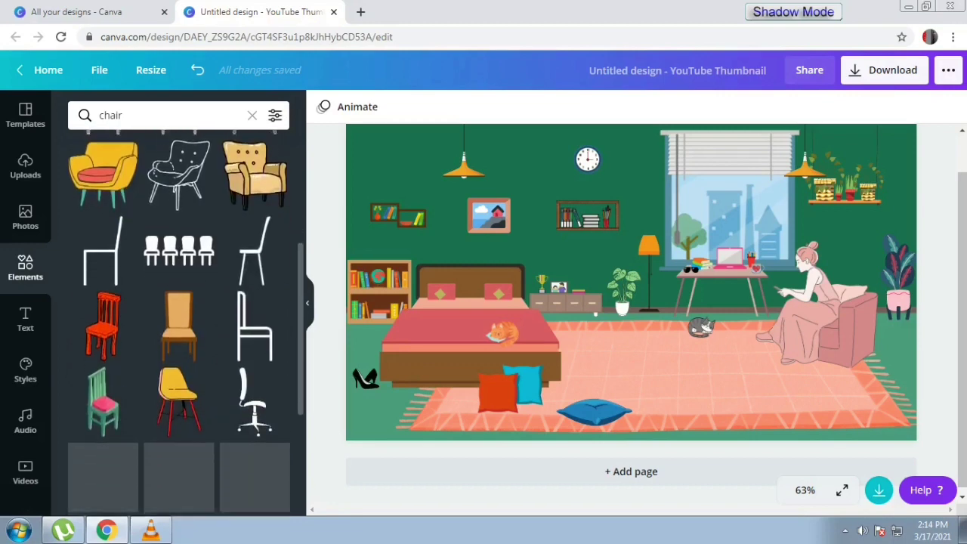
{"action": "scroll", "coordinate": [178, 318], "scroll_direction": "down", "scroll_amount": 2}
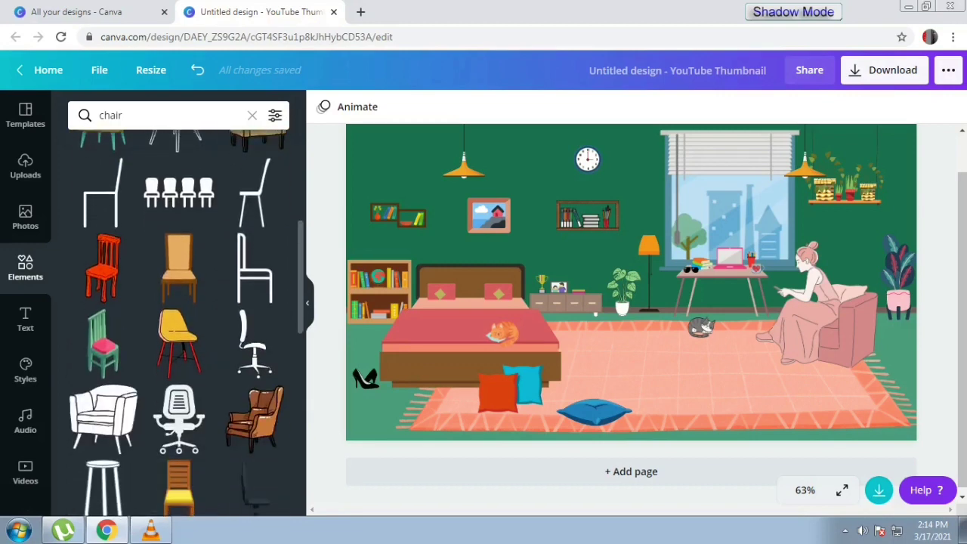
{"action": "scroll", "coordinate": [178, 318], "scroll_direction": "down", "scroll_amount": 5}
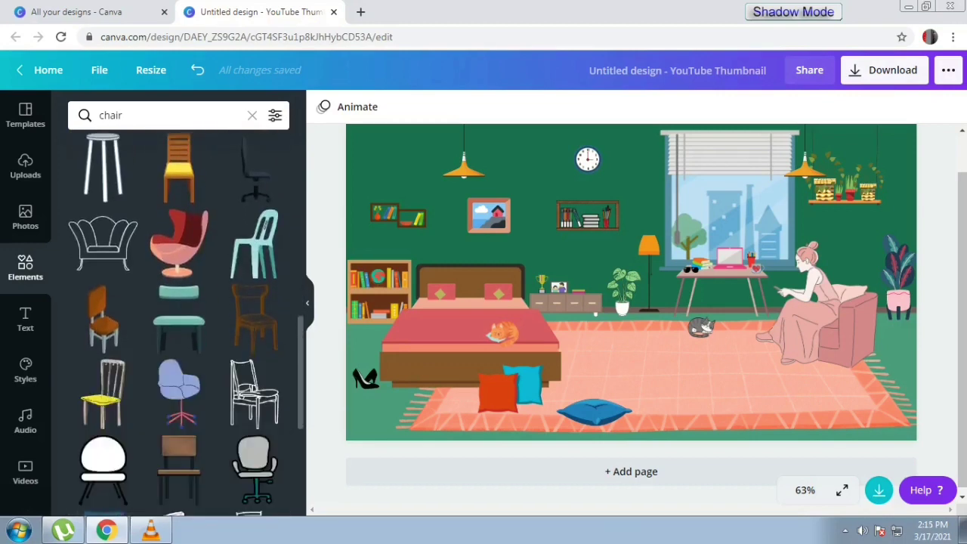
{"action": "scroll", "coordinate": [186, 312], "scroll_direction": "down", "scroll_amount": 5}
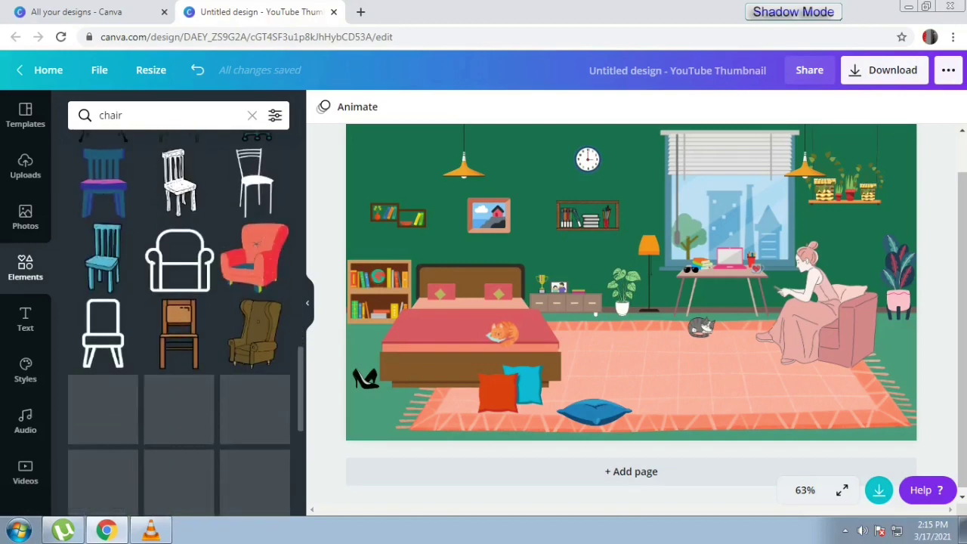
{"action": "scroll", "coordinate": [178, 317], "scroll_direction": "down", "scroll_amount": 5}
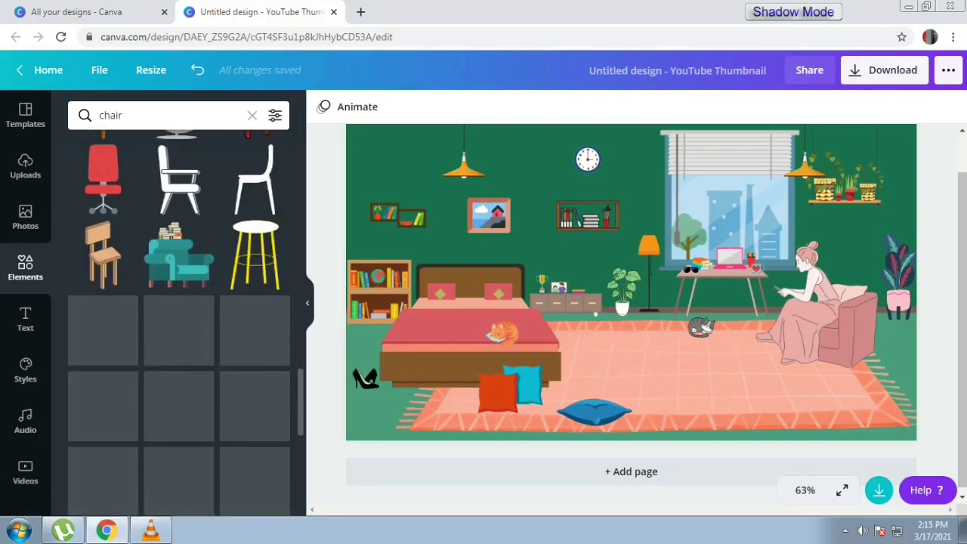
{"action": "scroll", "coordinate": [179, 318], "scroll_direction": "down", "scroll_amount": 3}
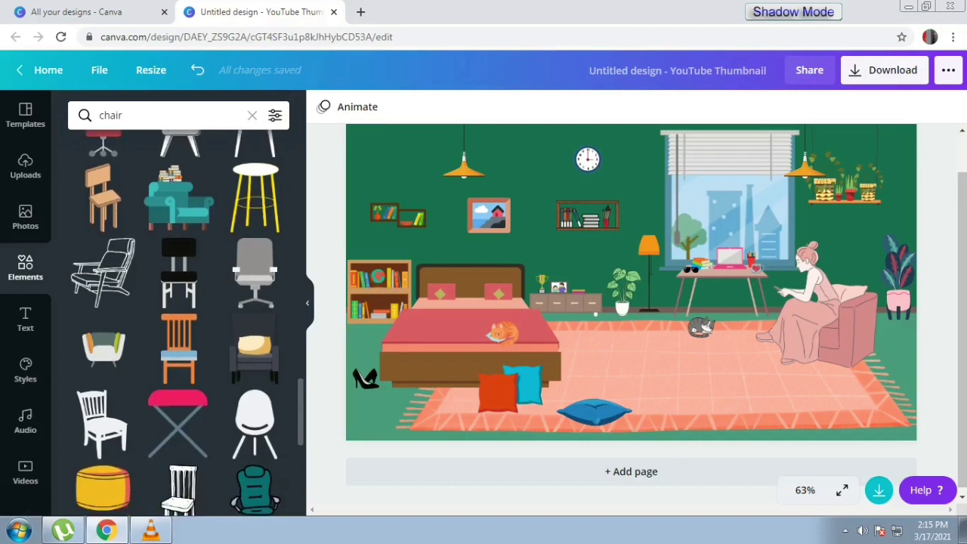
{"action": "scroll", "coordinate": [178, 318], "scroll_direction": "down", "scroll_amount": 3}
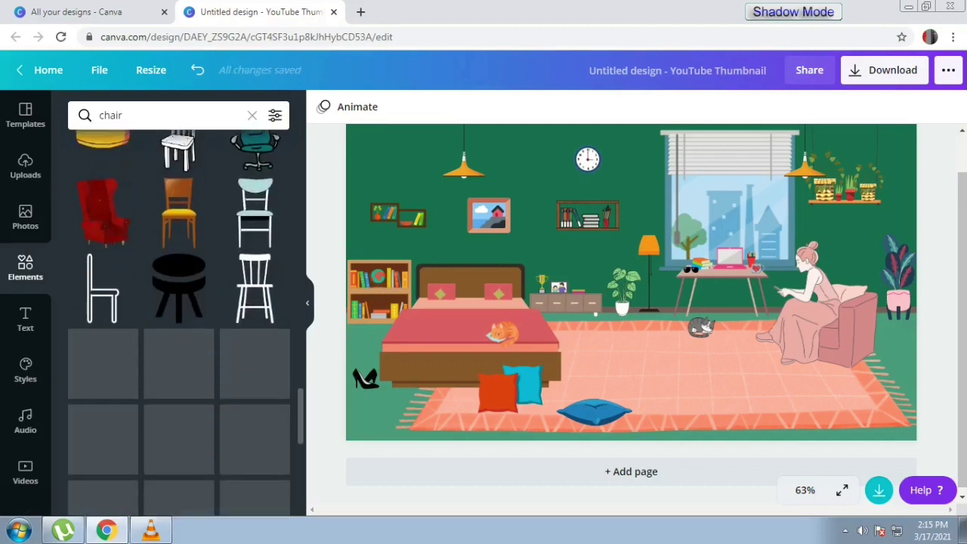
{"action": "scroll", "coordinate": [178, 317], "scroll_direction": "down", "scroll_amount": 4}
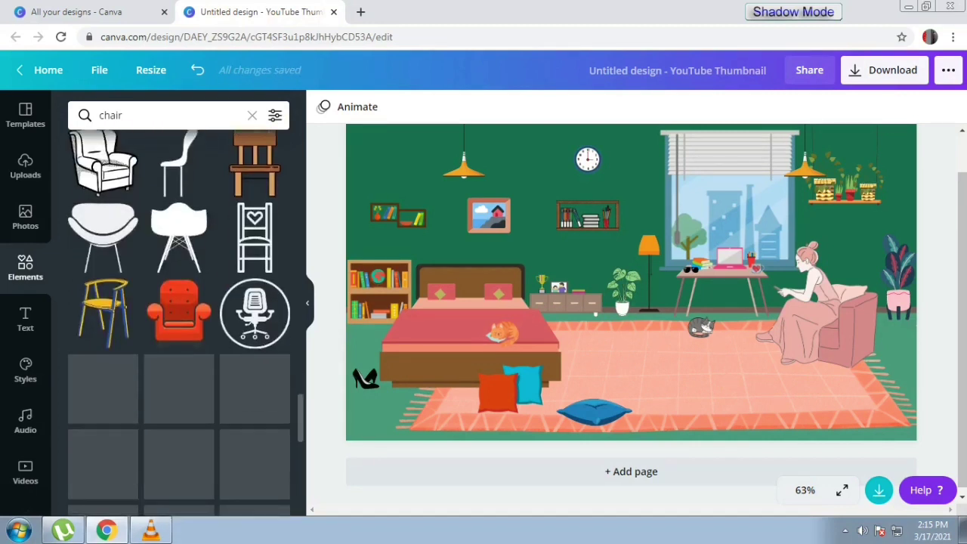
{"action": "scroll", "coordinate": [178, 317], "scroll_direction": "down", "scroll_amount": 5}
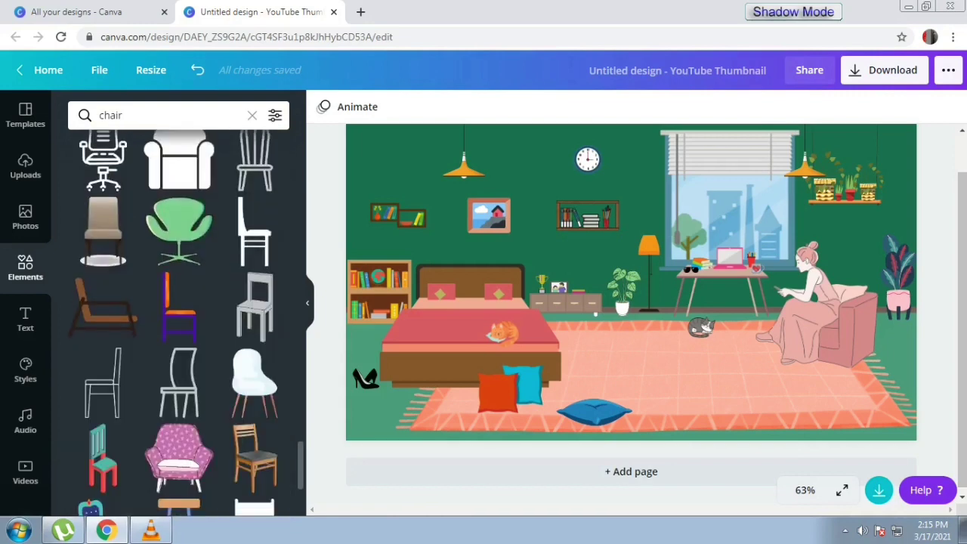
{"action": "scroll", "coordinate": [178, 317], "scroll_direction": "down", "scroll_amount": 4}
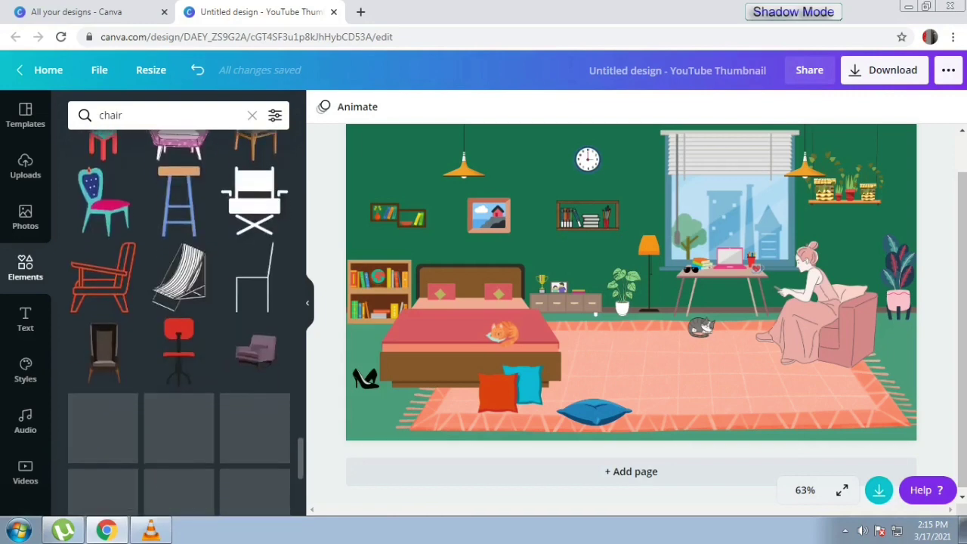
{"action": "scroll", "coordinate": [179, 317], "scroll_direction": "down", "scroll_amount": 2}
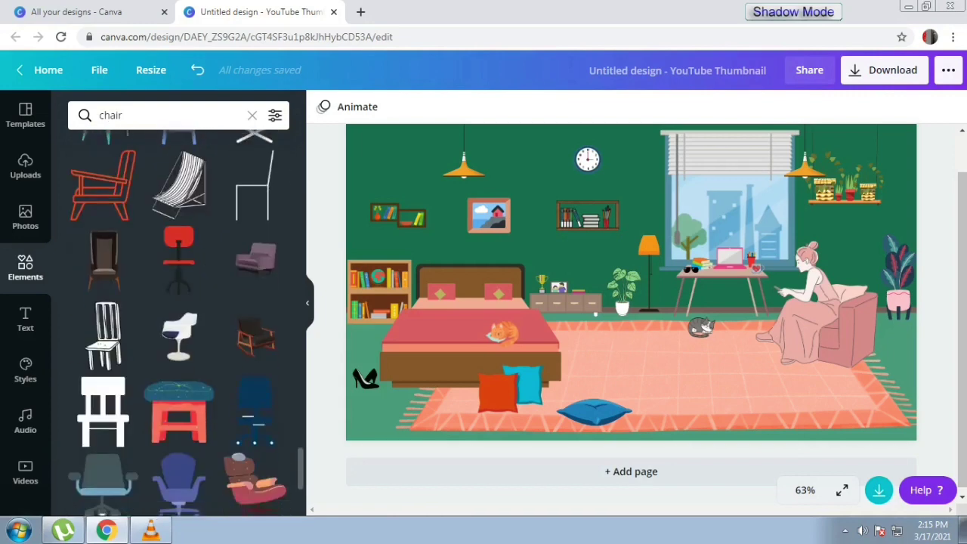
{"action": "scroll", "coordinate": [178, 317], "scroll_direction": "down", "scroll_amount": 4}
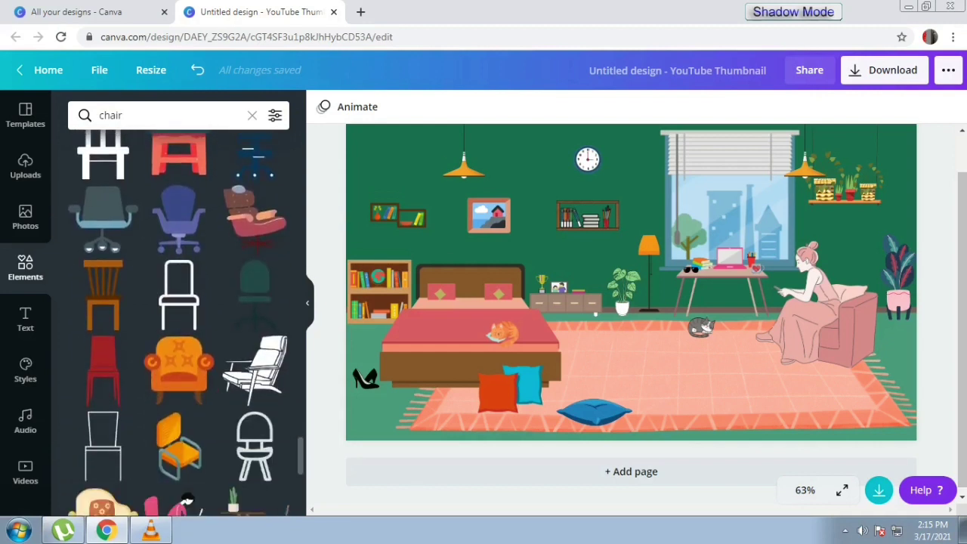
{"action": "scroll", "coordinate": [178, 317], "scroll_direction": "down", "scroll_amount": 4}
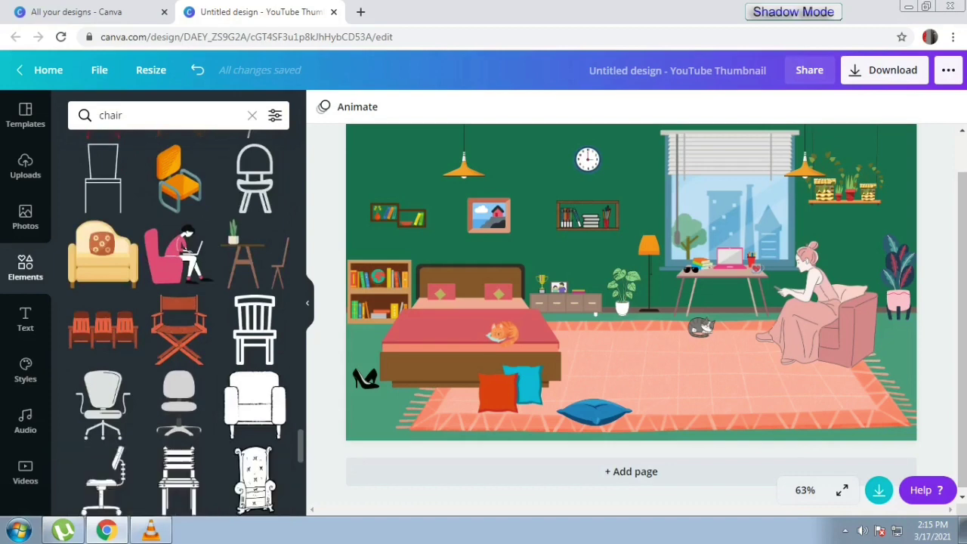
{"action": "scroll", "coordinate": [179, 317], "scroll_direction": "down", "scroll_amount": 3}
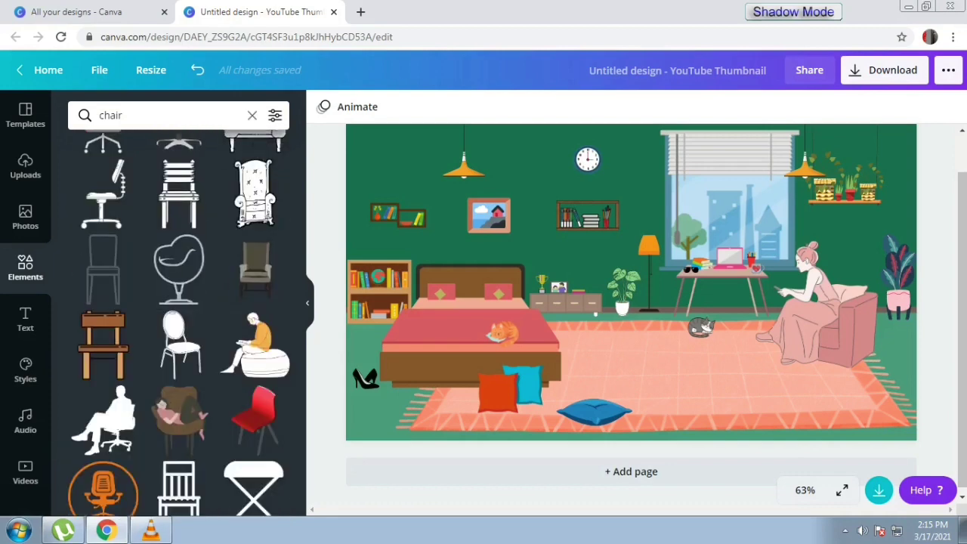
Step: Add the recently used dark grey office chair, fit it at reduced size in front of the desk and recolour its slate parts dark blue
{"action": "left_click", "coordinate": [252, 116]}
{"action": "left_click", "coordinate": [96, 194]}
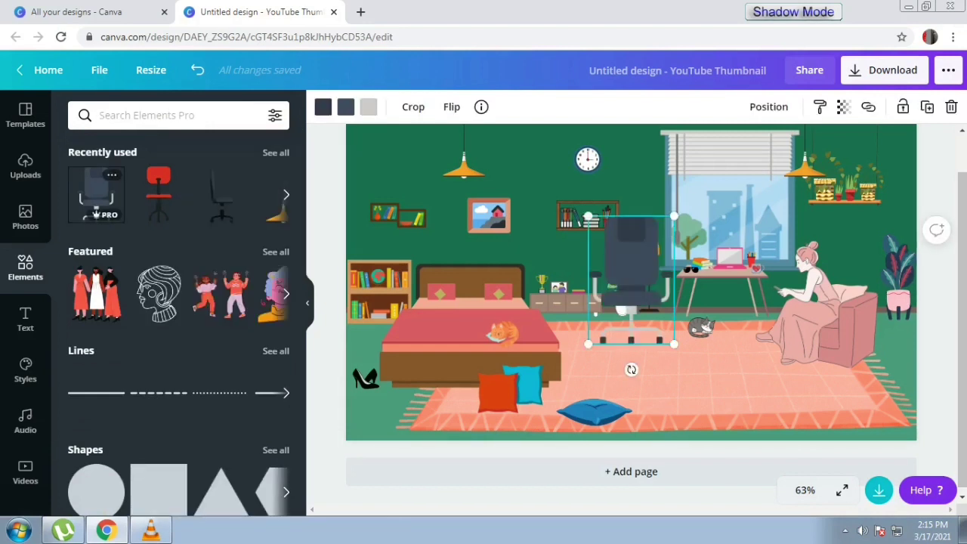
{"action": "left_click_drag", "start_coordinate": [588, 216], "coordinate": [621, 265]}
{"action": "left_click_drag", "start_coordinate": [648, 302], "coordinate": [741, 296]}
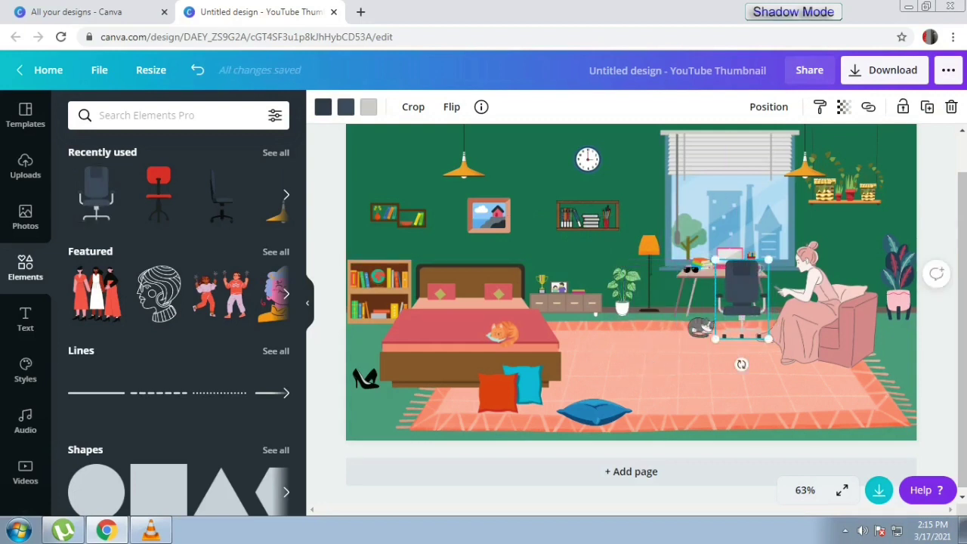
{"action": "left_click_drag", "start_coordinate": [768, 338], "coordinate": [758, 328]}
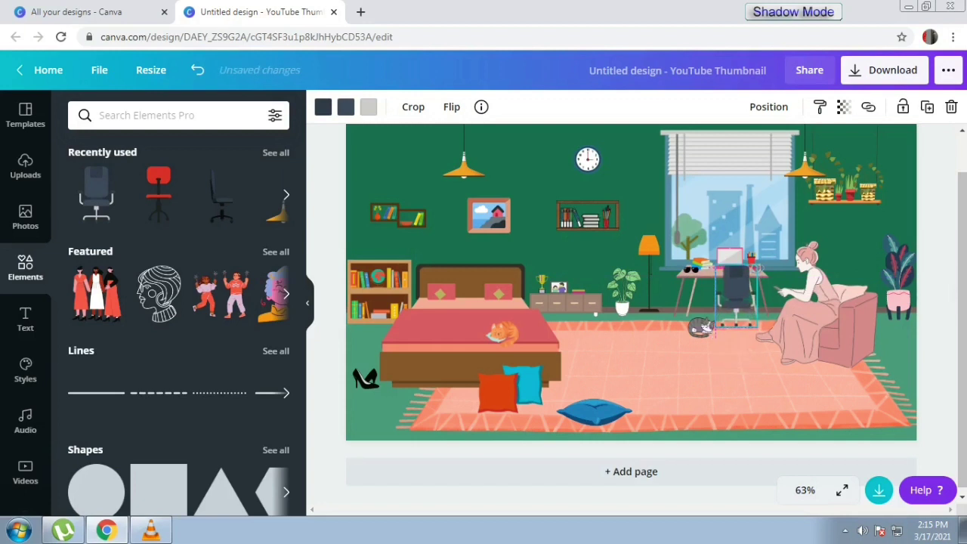
{"action": "left_click_drag", "start_coordinate": [736, 297], "coordinate": [737, 294]}
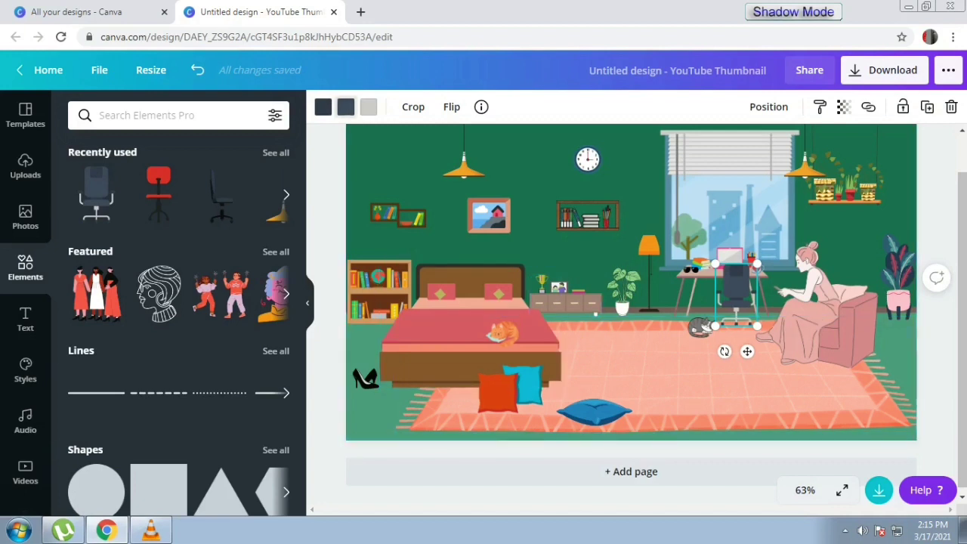
{"action": "left_click", "coordinate": [345, 106]}
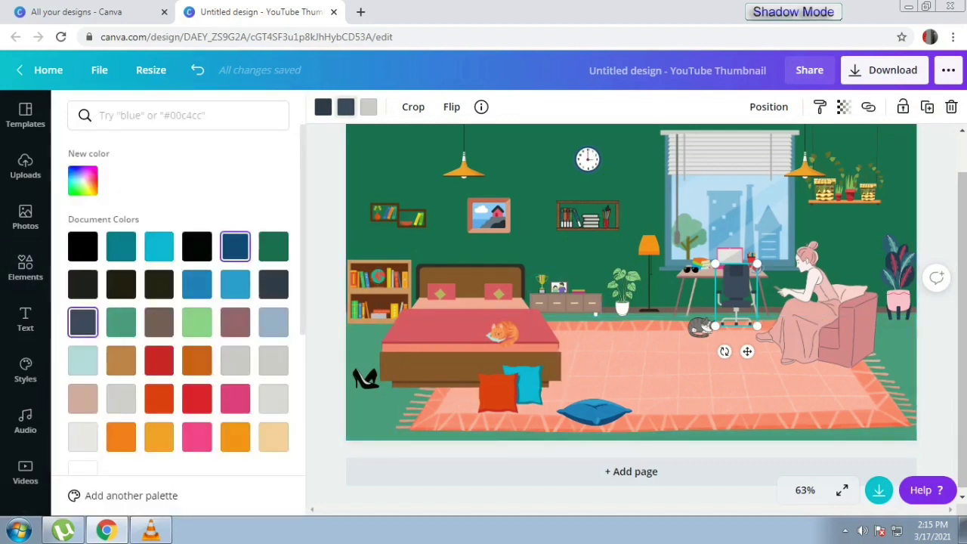
{"action": "left_click", "coordinate": [235, 247]}
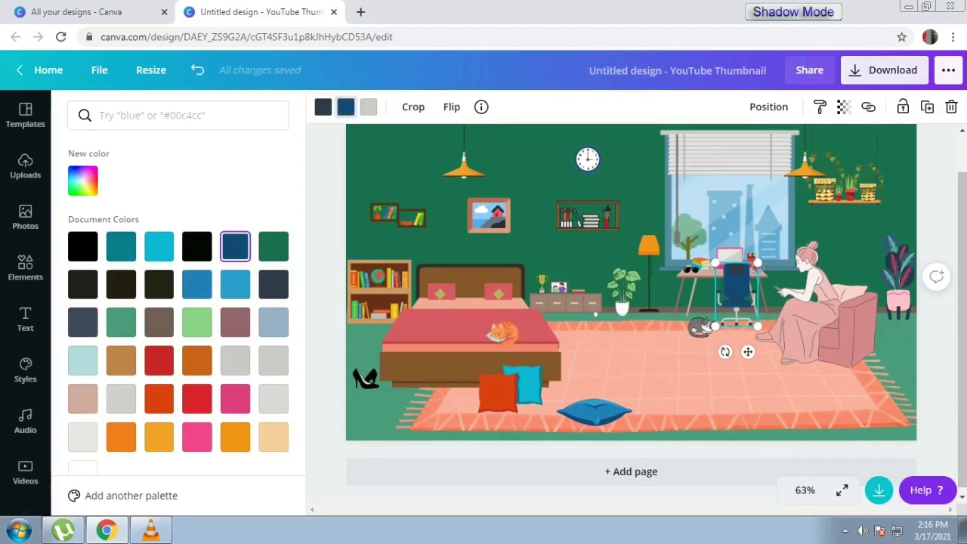
Step: Download the design as a PNG at size 1.5, 1920 × 1080 px
{"action": "left_click", "coordinate": [884, 69]}
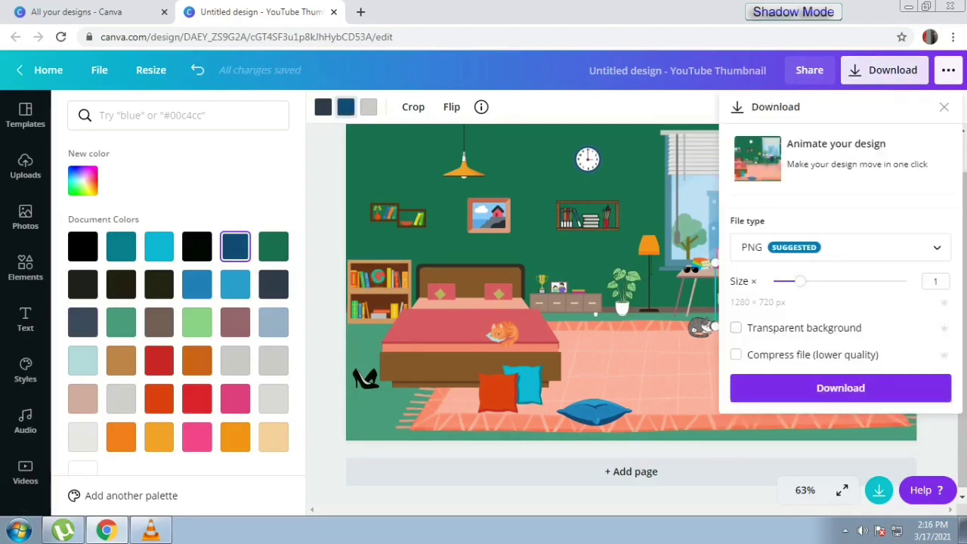
{"action": "left_click_drag", "start_coordinate": [801, 281], "coordinate": [827, 281]}
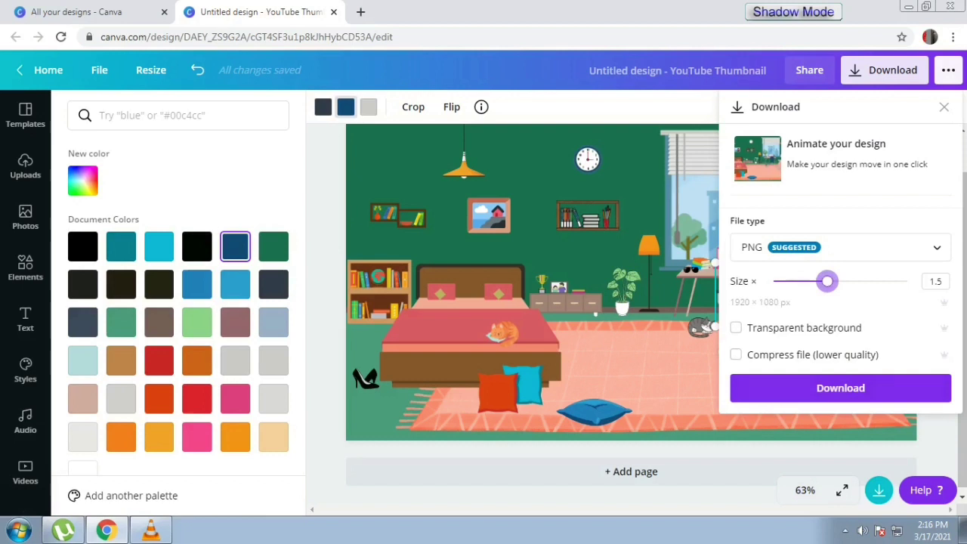
{"action": "left_click", "coordinate": [841, 387]}
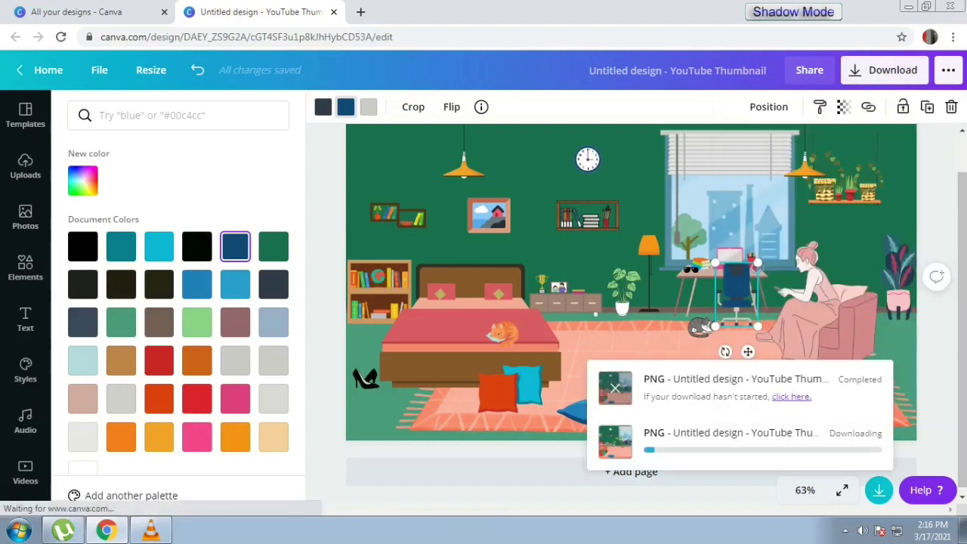